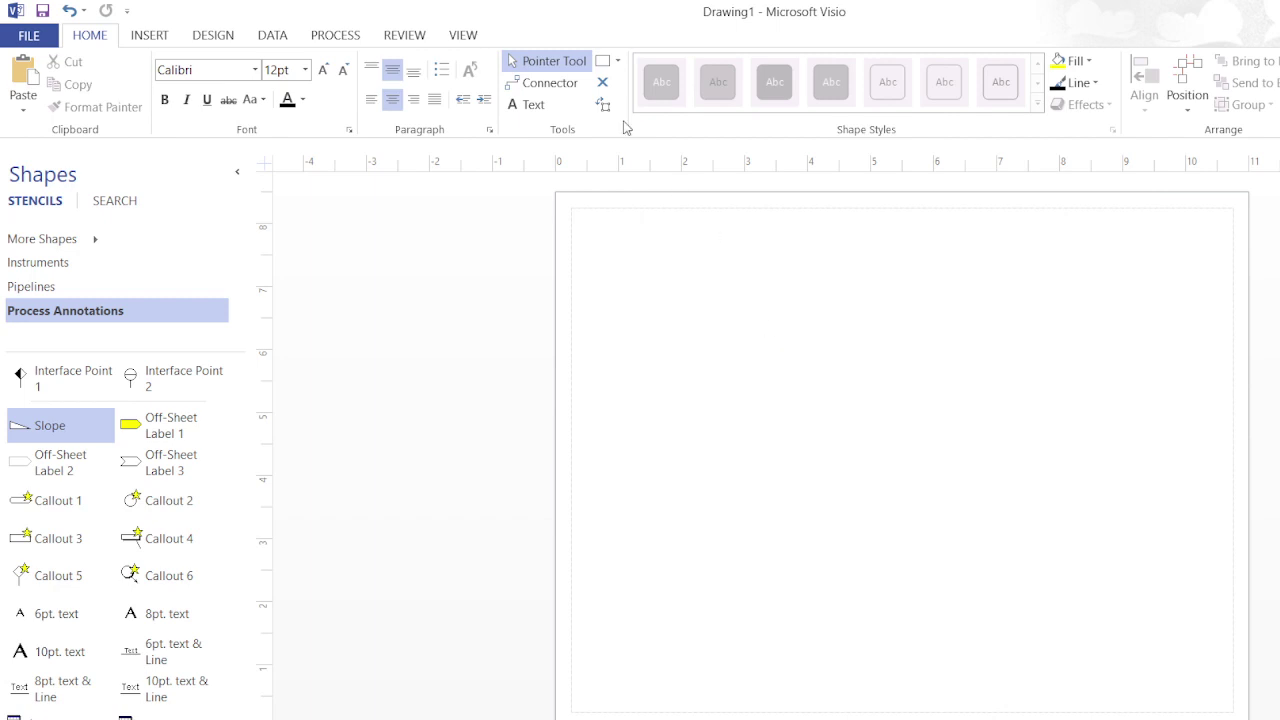
Draw a test rectangle near the page's upper left, then delete it
left_click(611, 63)
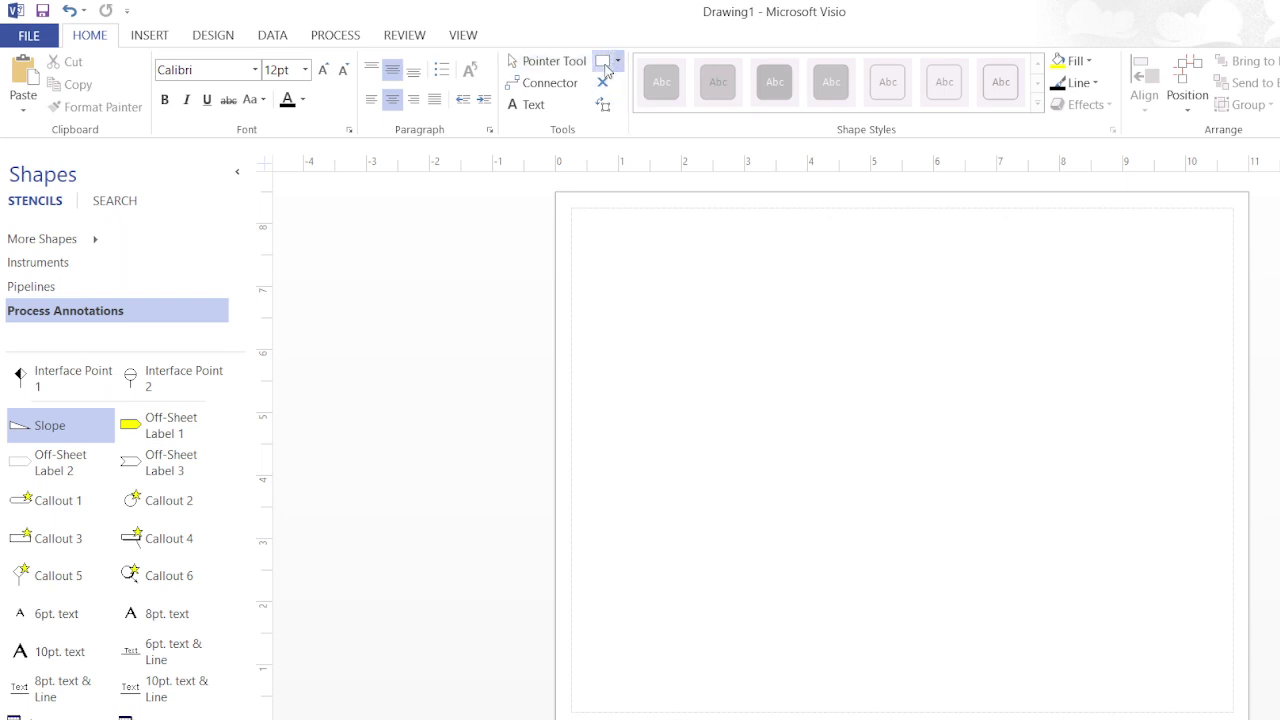
key("ctrl+1")
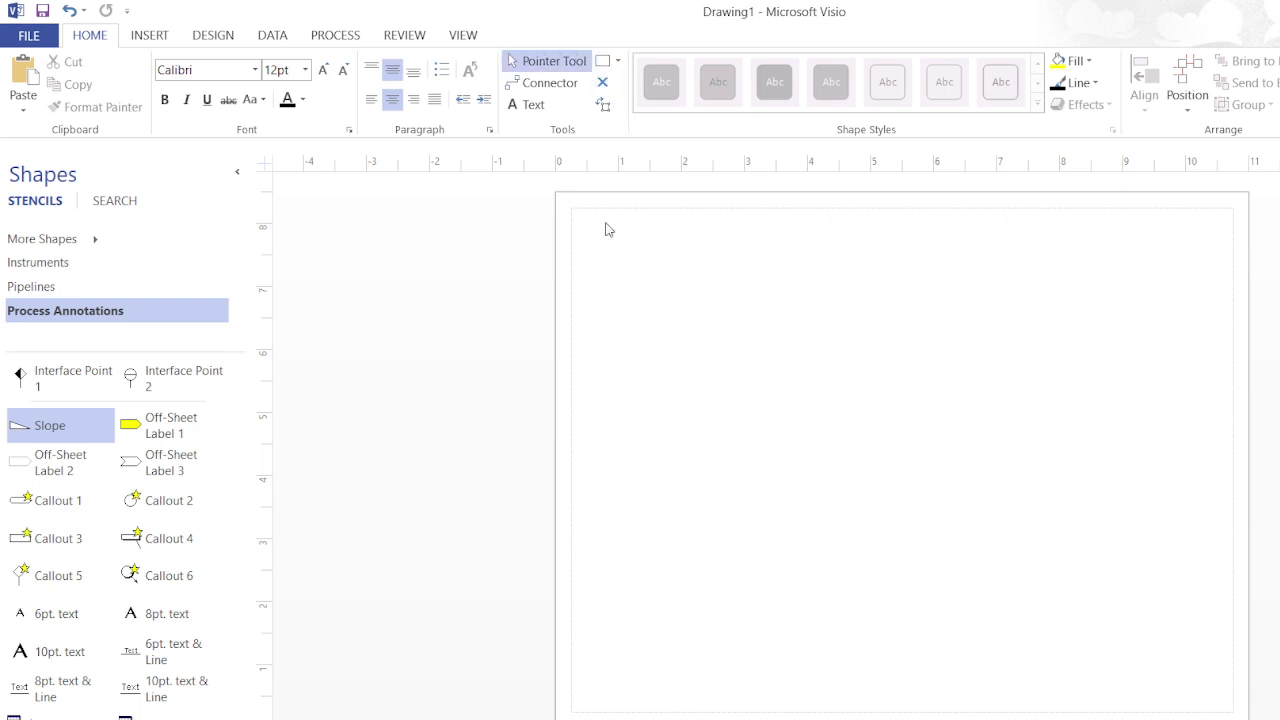
left_click(603, 62)
left_click(603, 63)
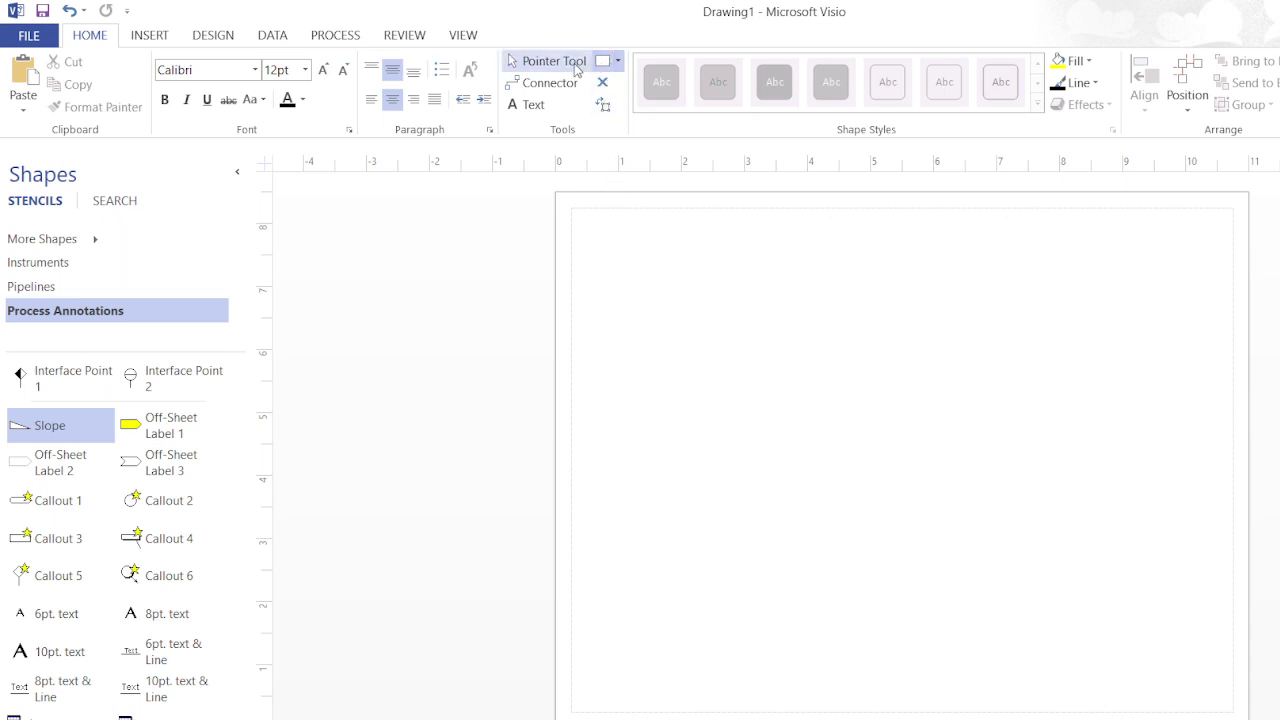
left_click(603, 63)
left_click(603, 63)
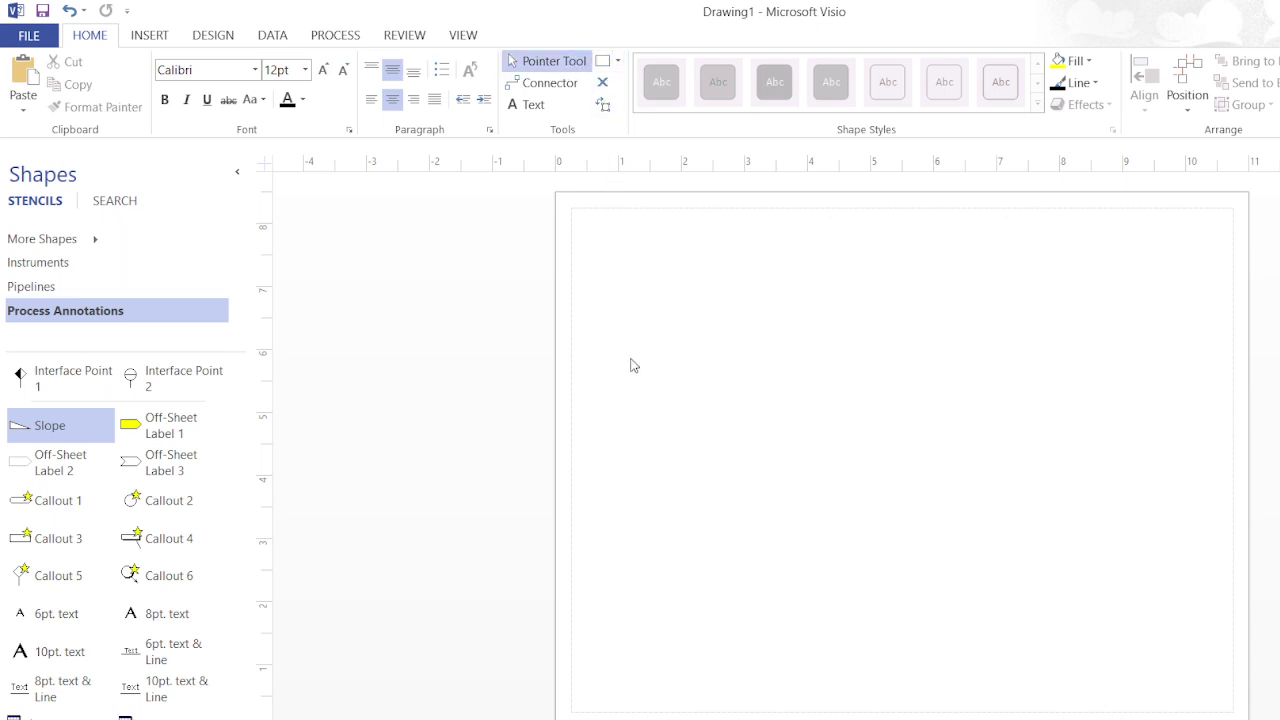
left_click(618, 62)
left_click(624, 86)
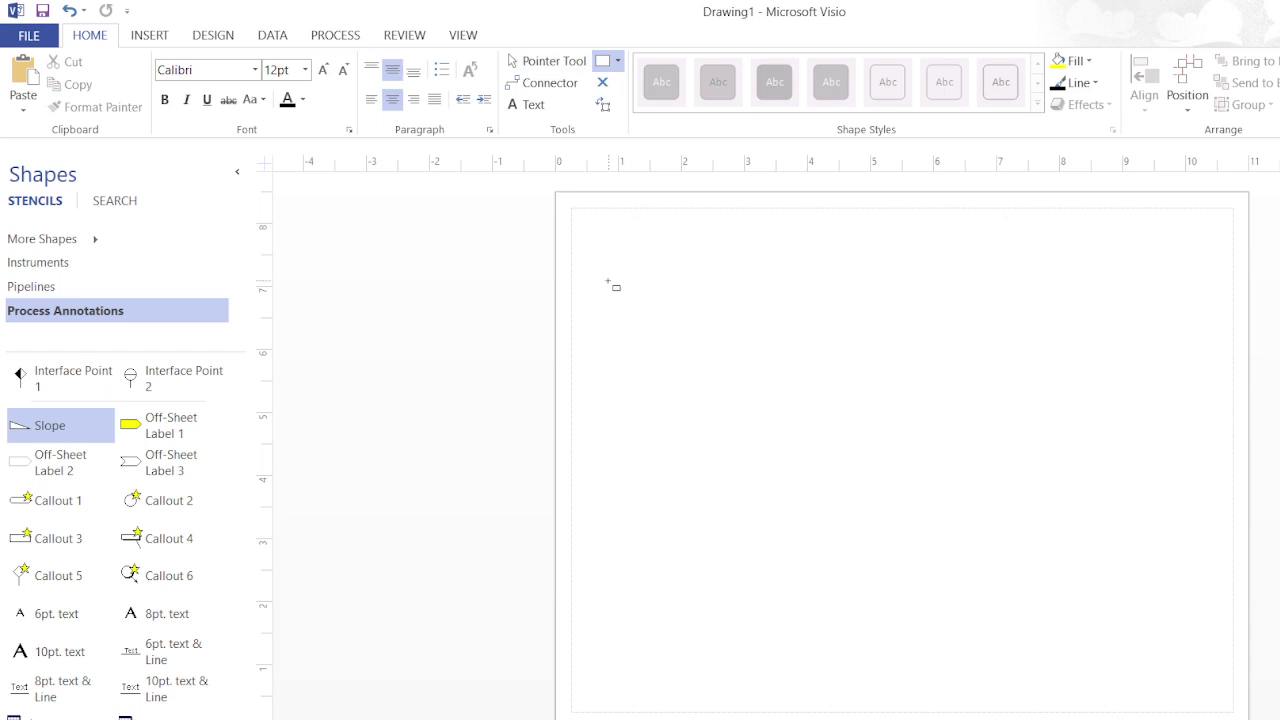
mouse_move(608, 281)
left_mouse_down()
mouse_move(1040, 715)
mouse_move(782, 380)
left_mouse_up()
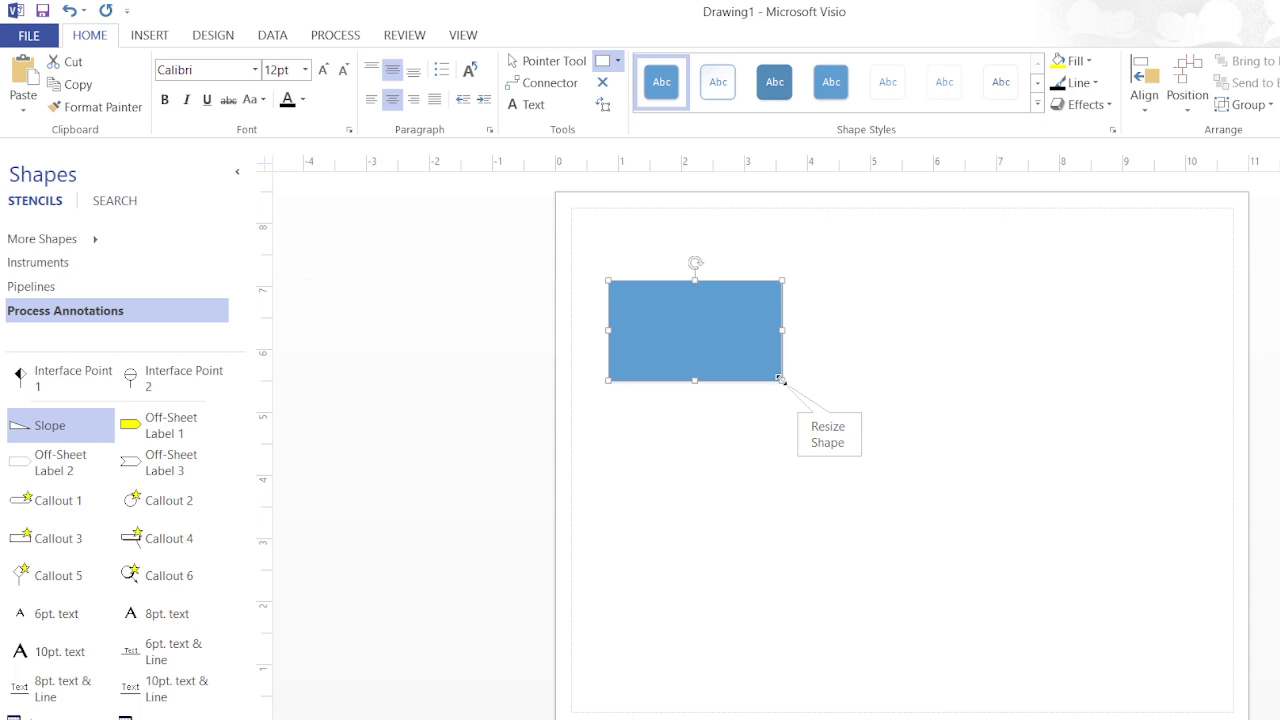
key("Delete")
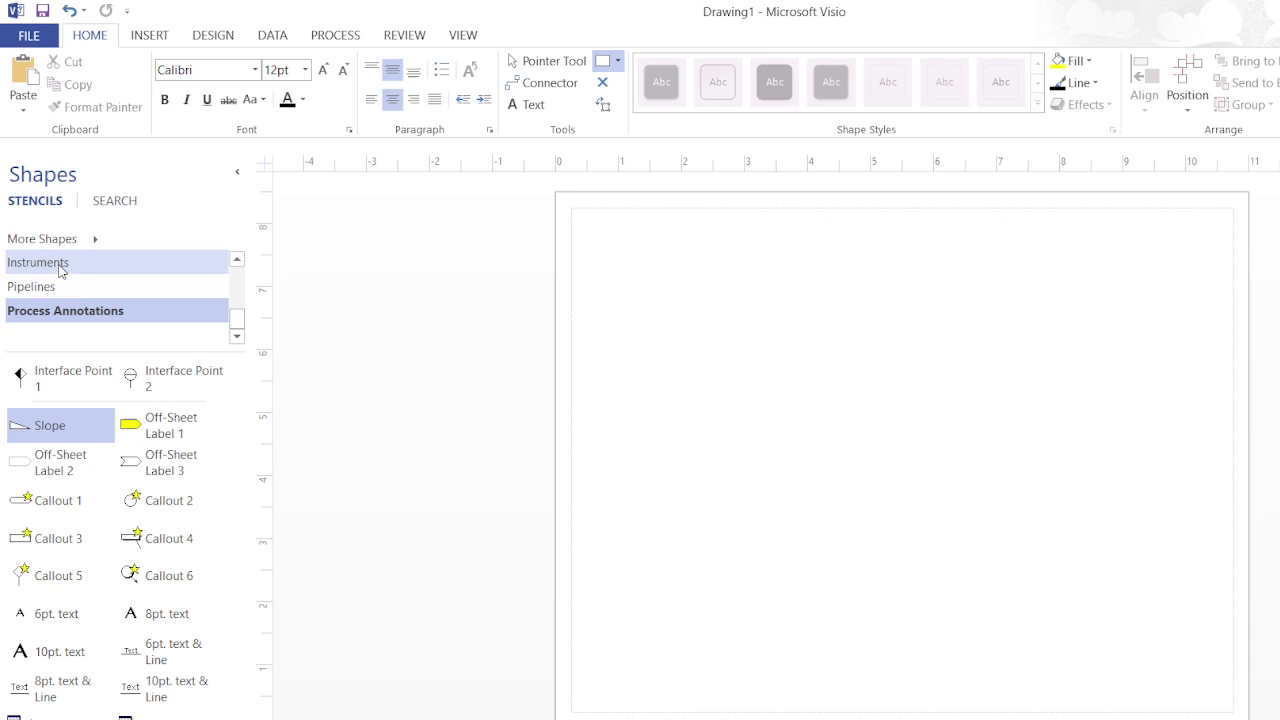
Add the Valves and Fittings stencil from More Shapes > Engineering > Process Engineering
left_click(60, 240)
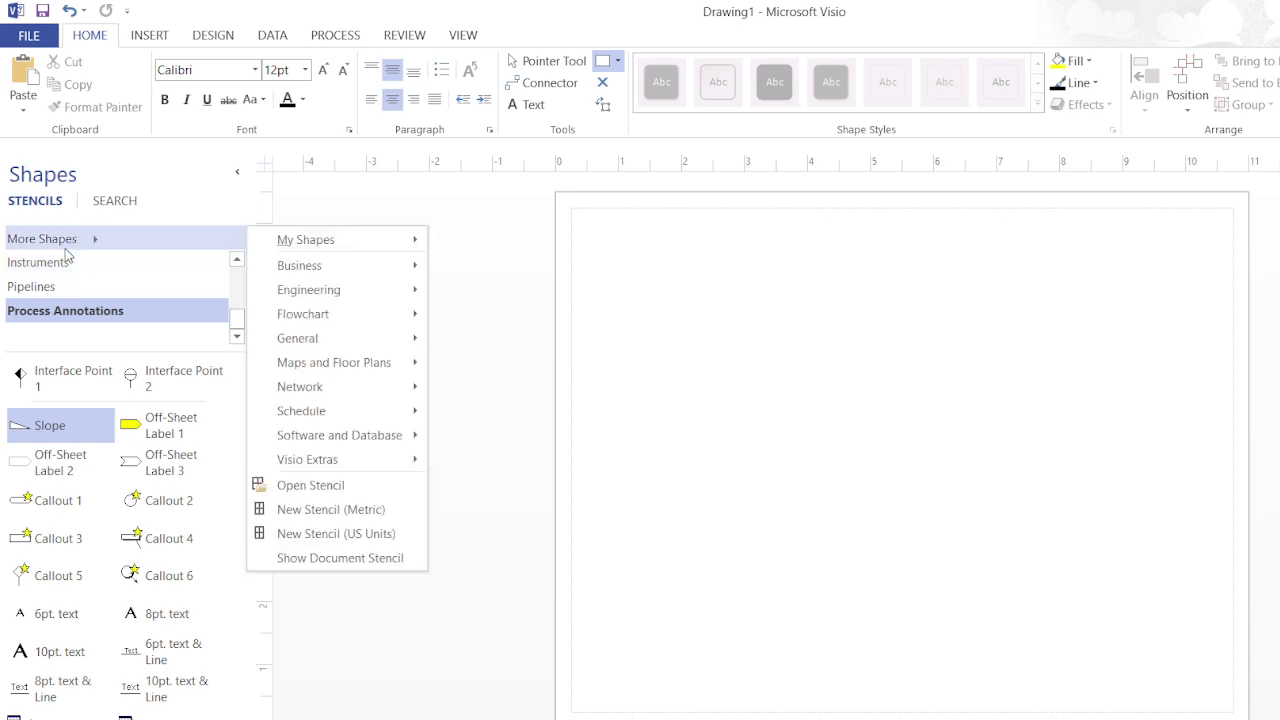
mouse_move(314, 299)
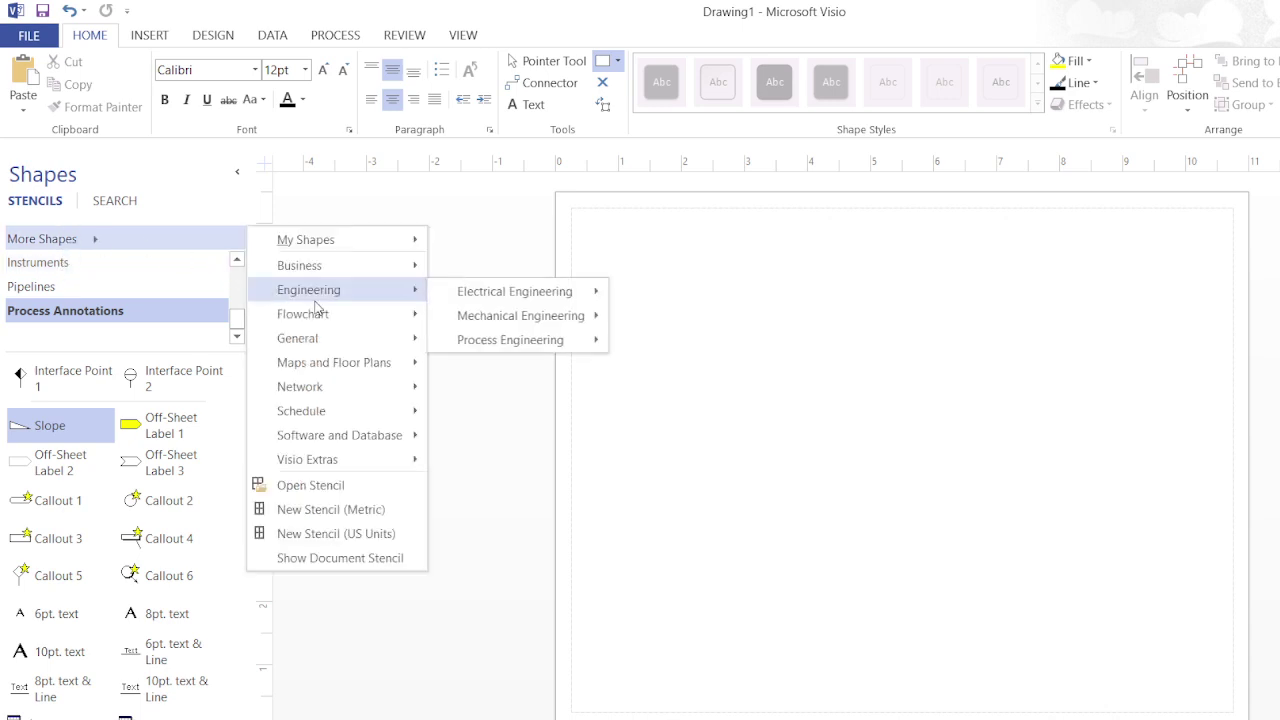
mouse_move(541, 339)
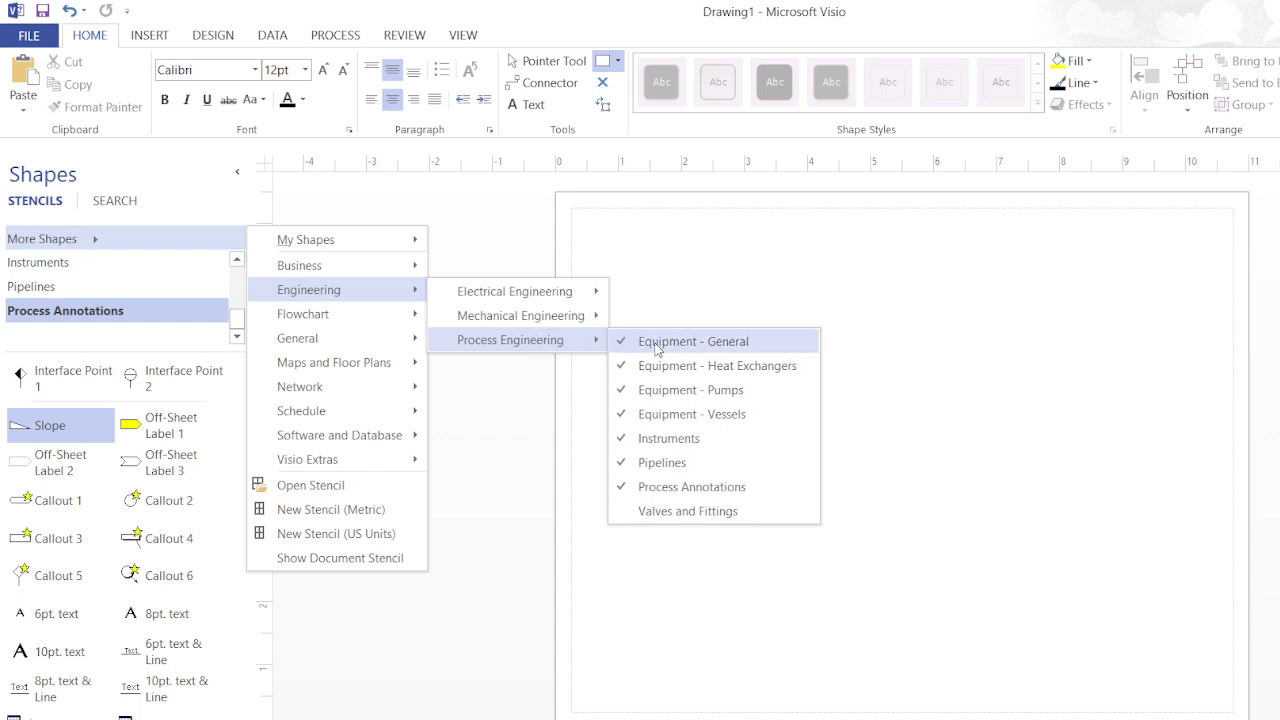
left_click(667, 513)
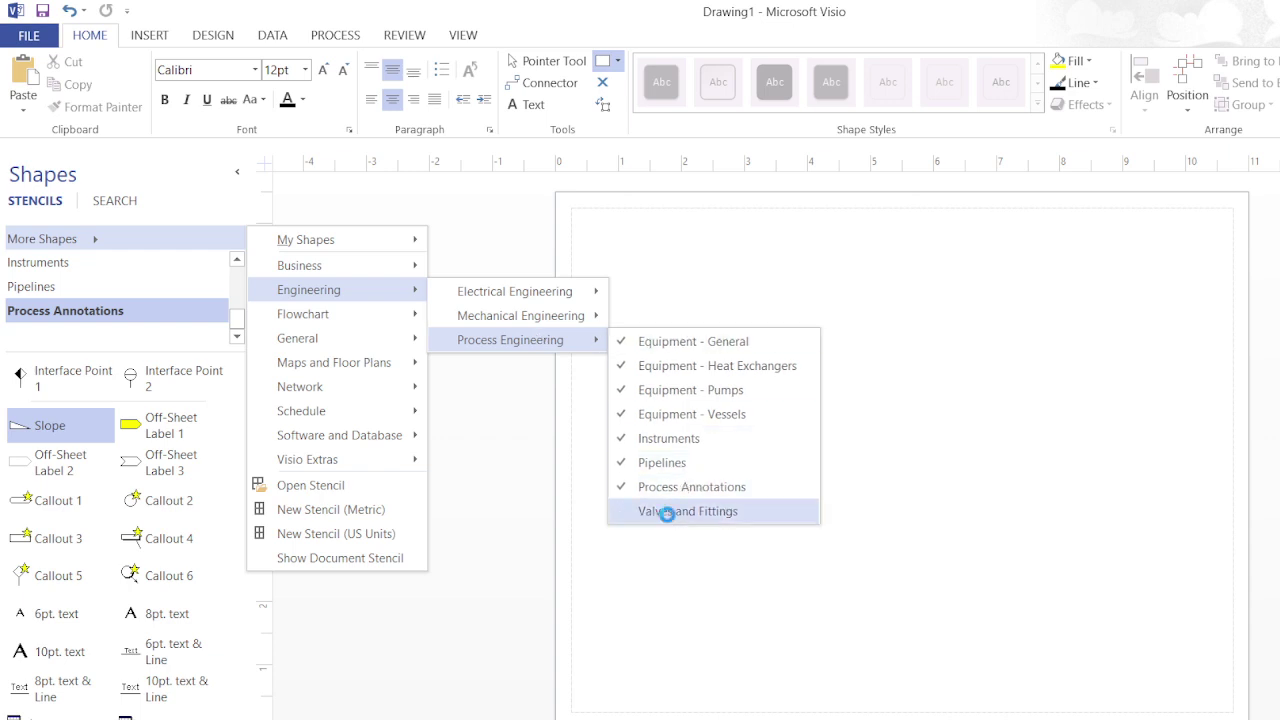
left_click(527, 206)
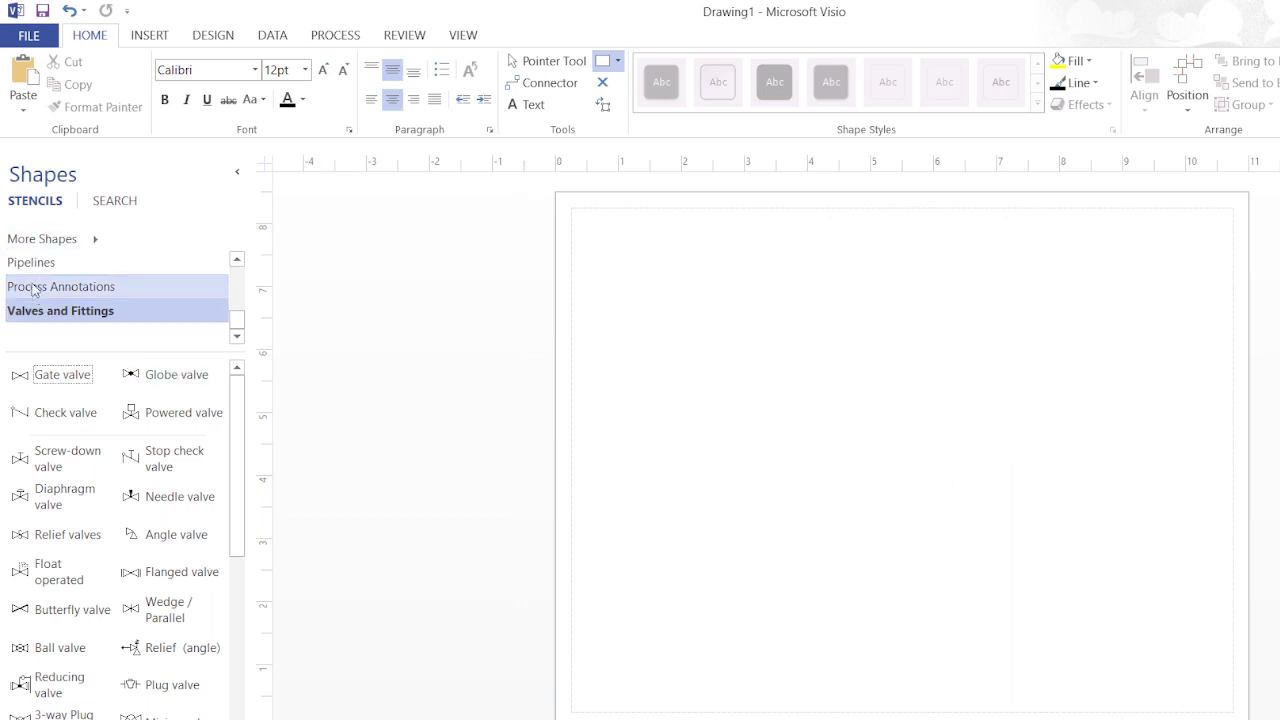
left_click_drag(237, 312, 237, 304)
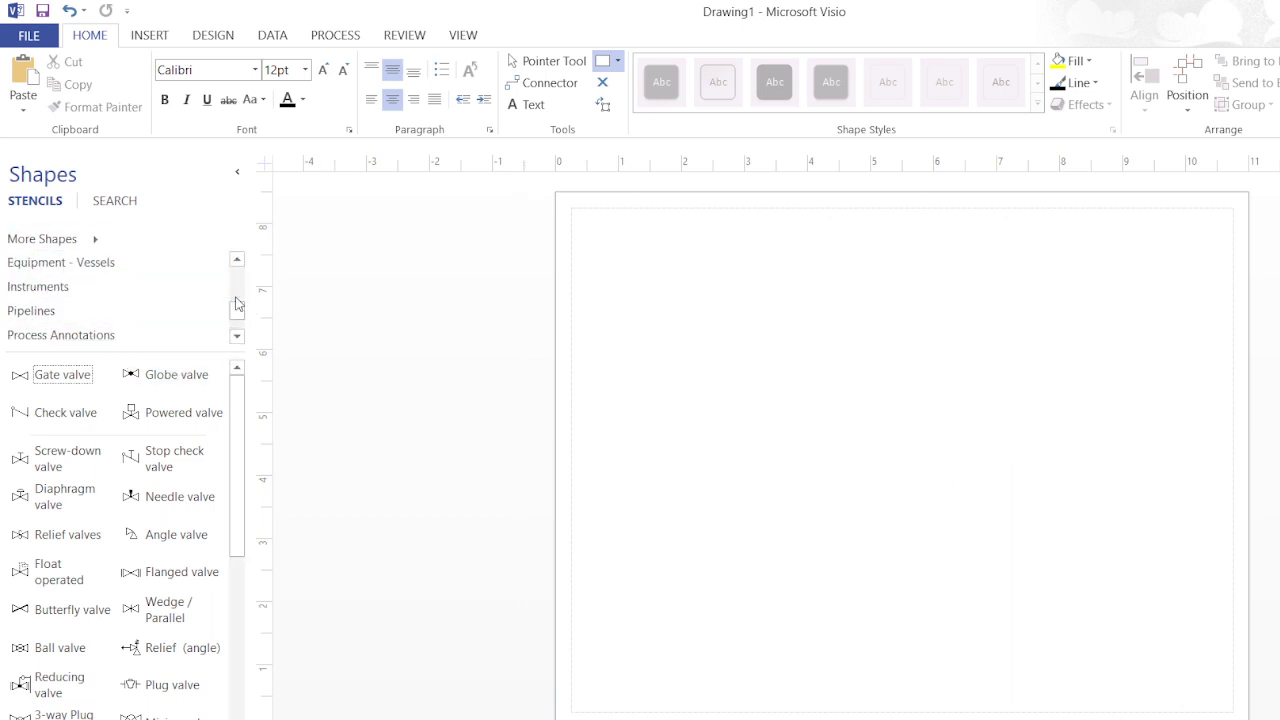
Place a Column vessel from Equipment - Vessels and paste a second one beside it
left_click(135, 265)
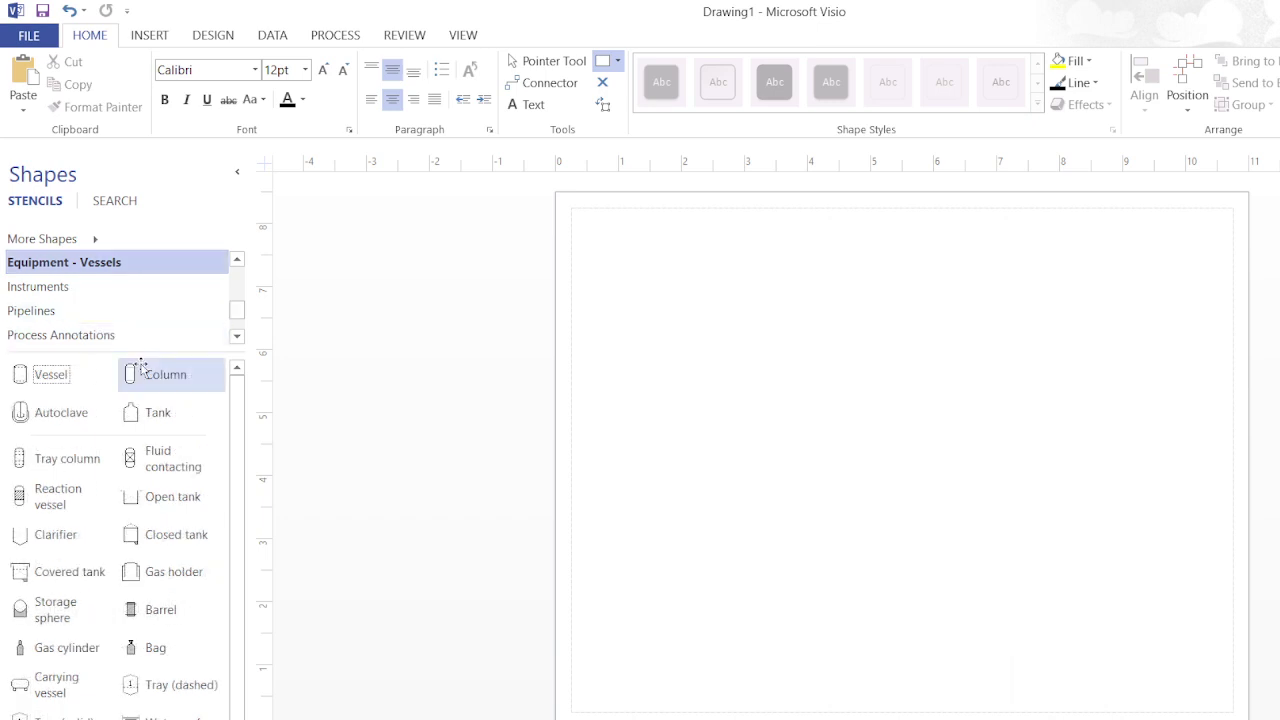
left_click_drag(139, 372, 720, 370)
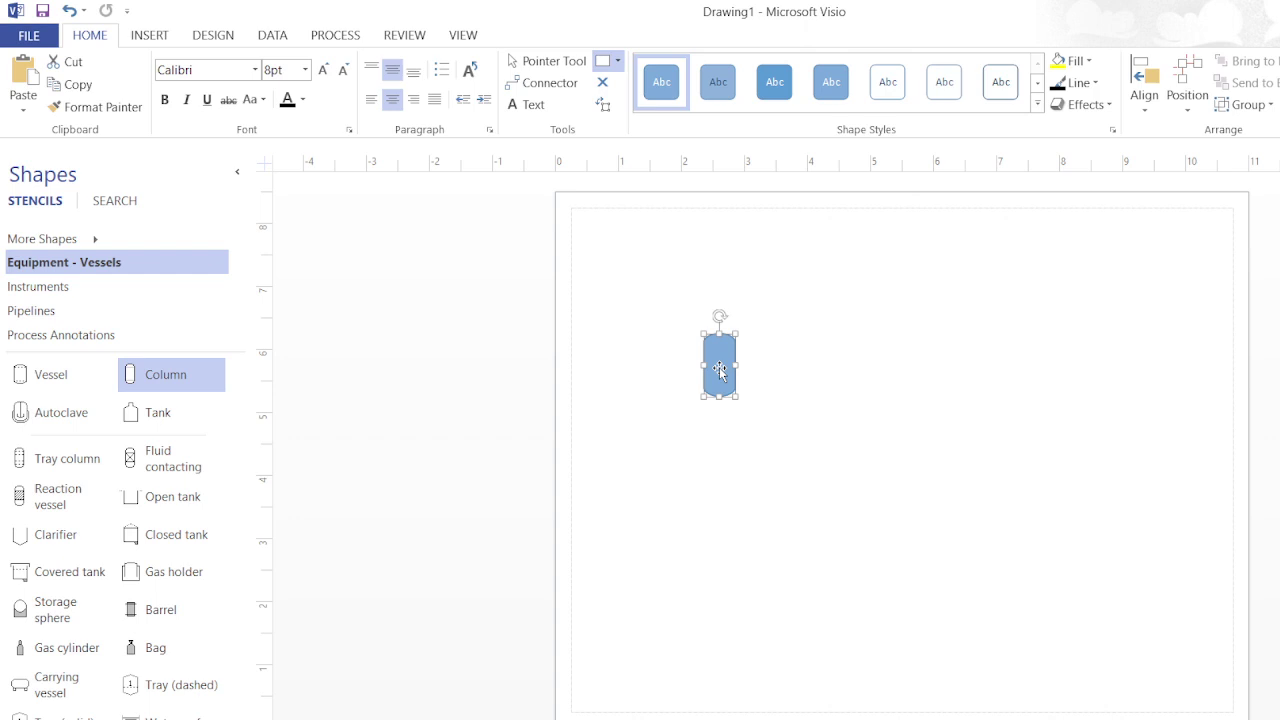
right_click(855, 369)
left_click(903, 430)
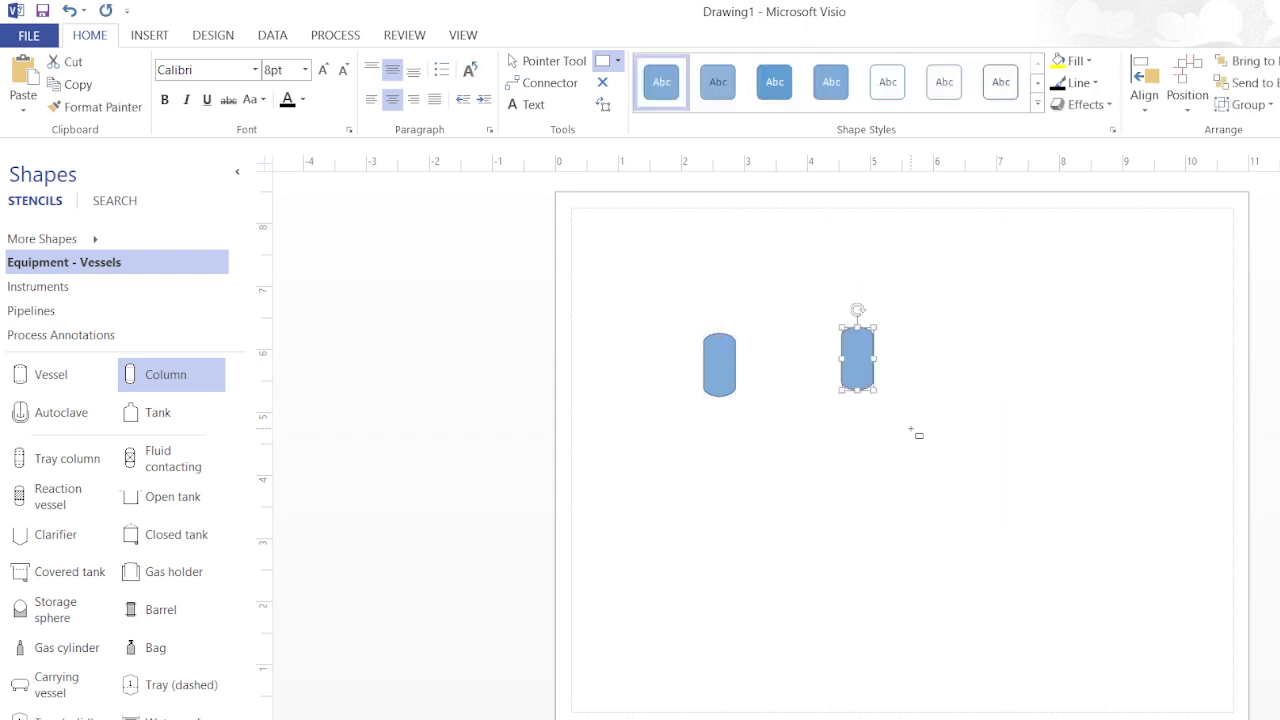
key("Down")
key("Down")
key("Down")
key("Down")
key("Down")
key("Up")
key("Up")
key("Up")
key("Up")
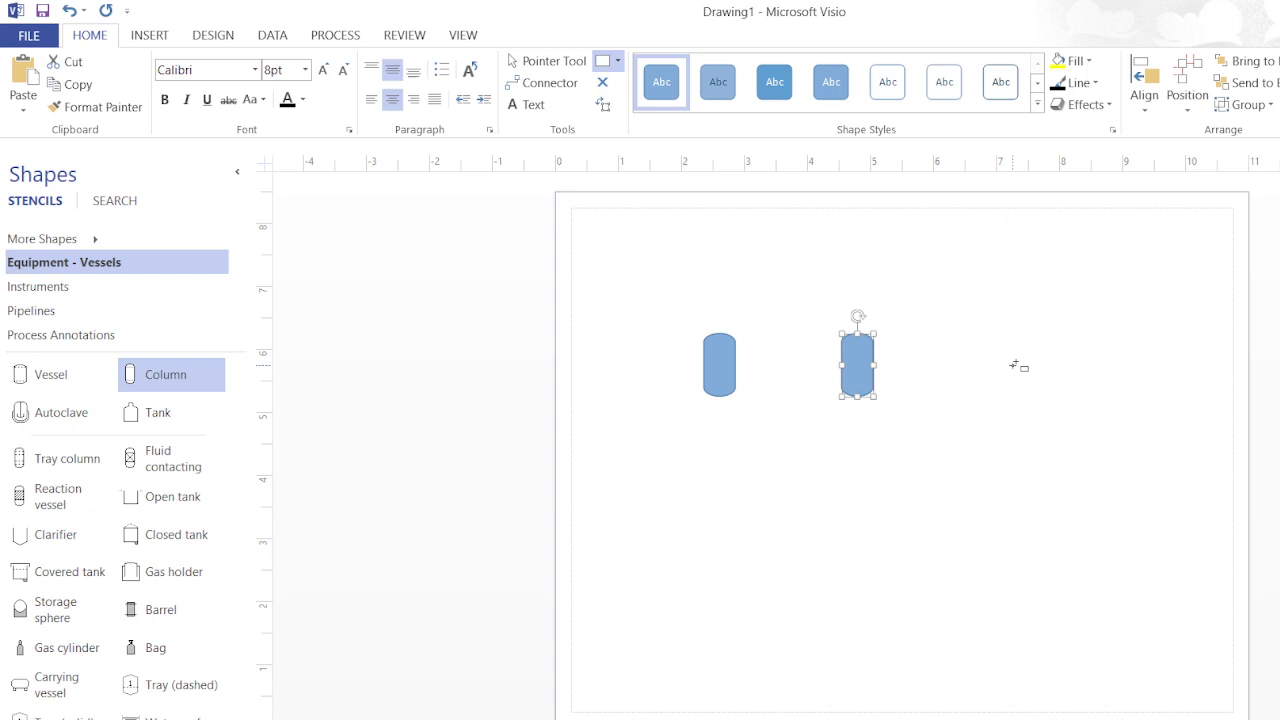
Copy the second column, paste a third to its right, and level it with the others
right_click(852, 350)
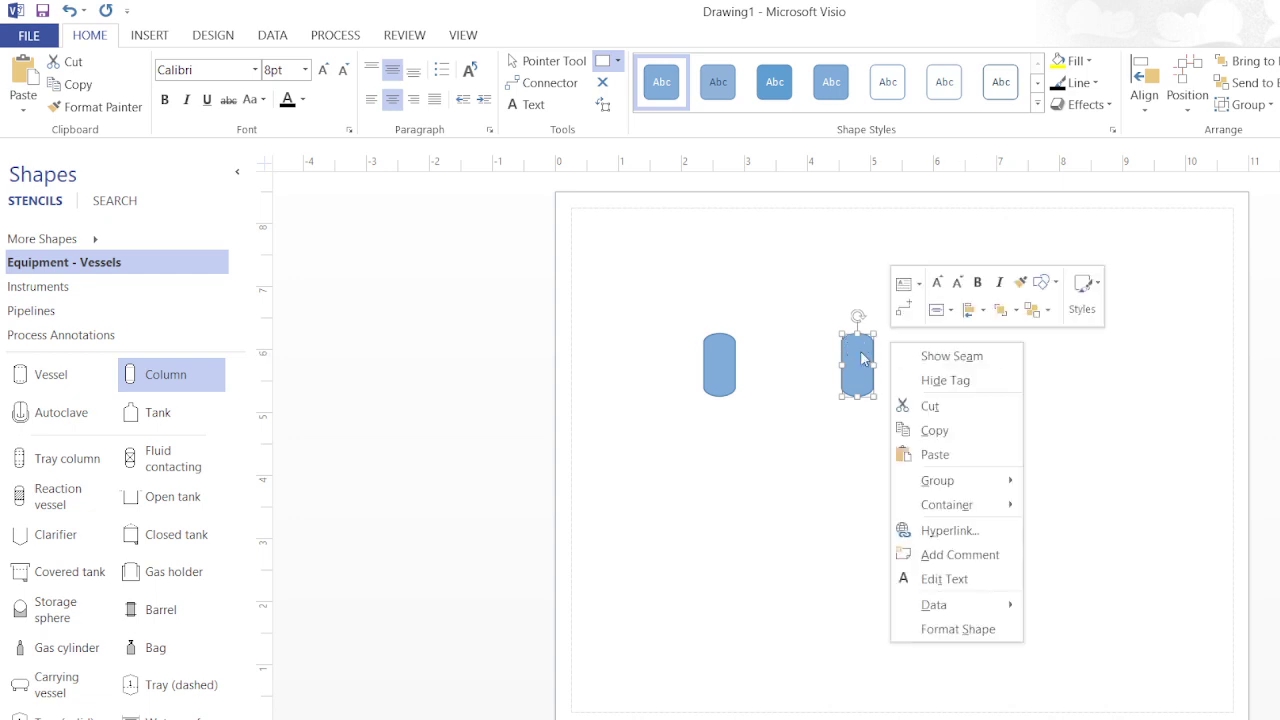
left_click(934, 437)
right_click(997, 366)
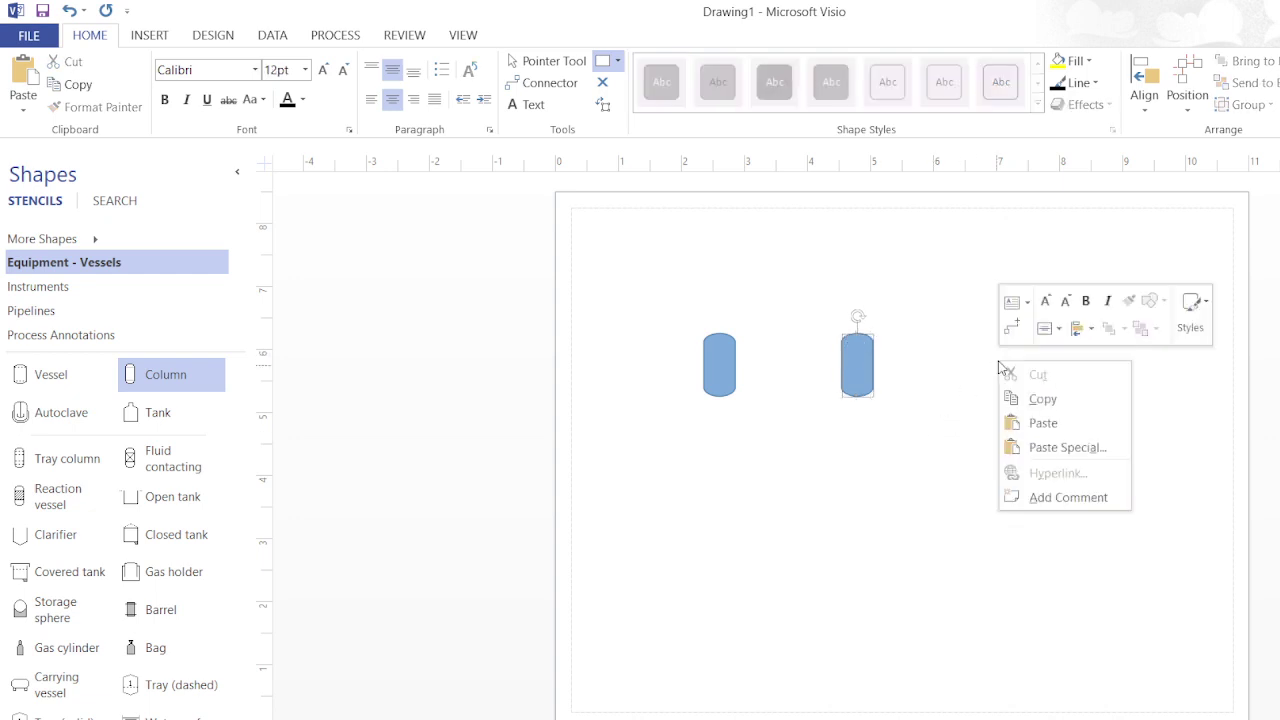
left_click(1043, 423)
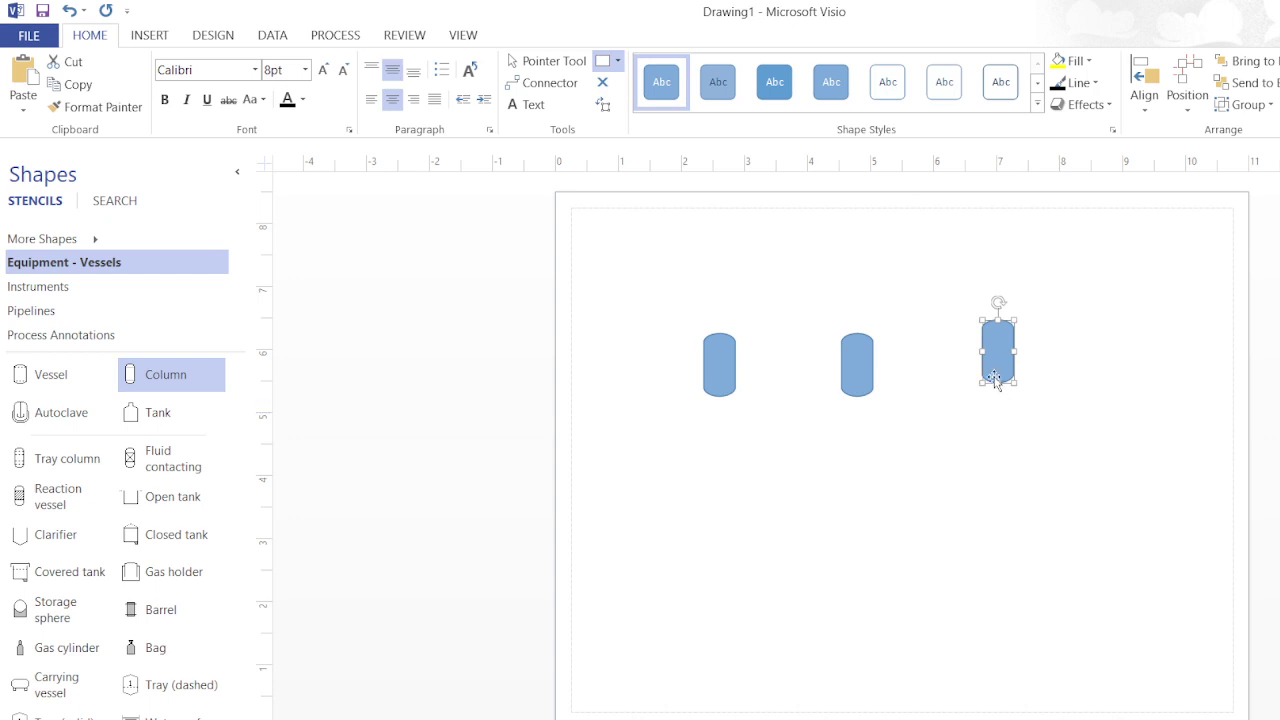
left_click_drag(996, 350, 995, 380)
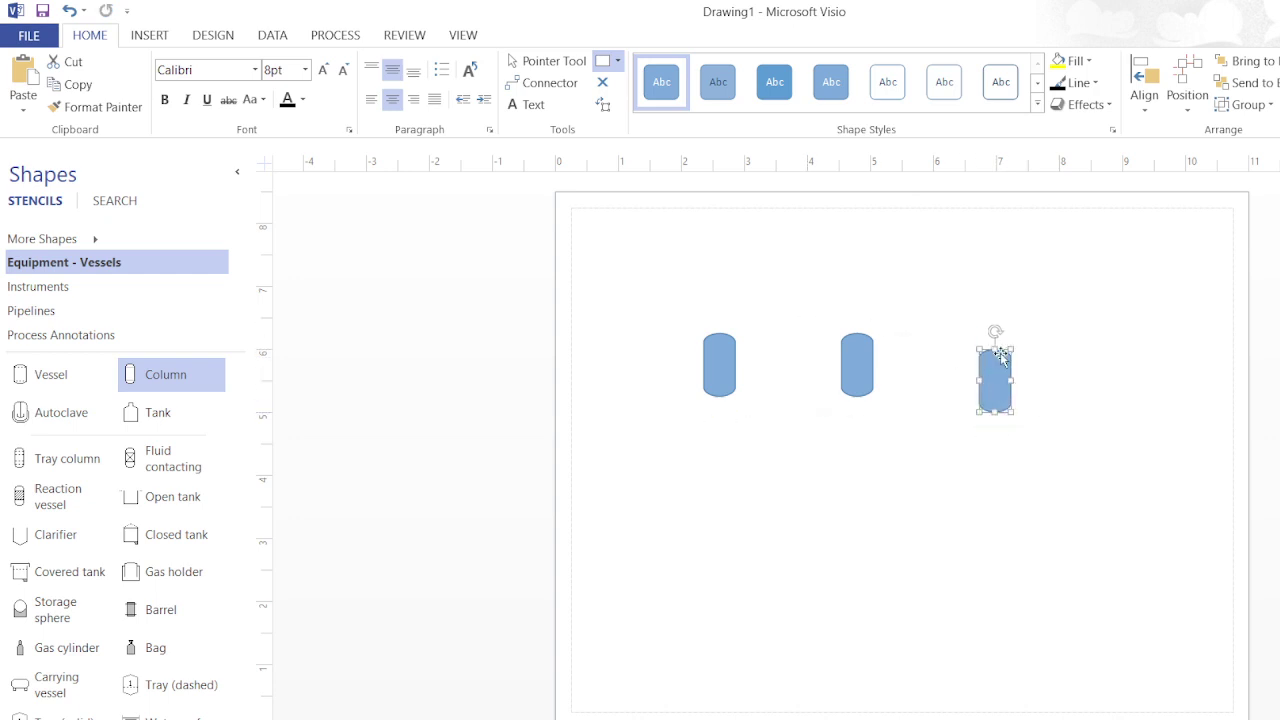
left_click_drag(992, 364, 991, 344)
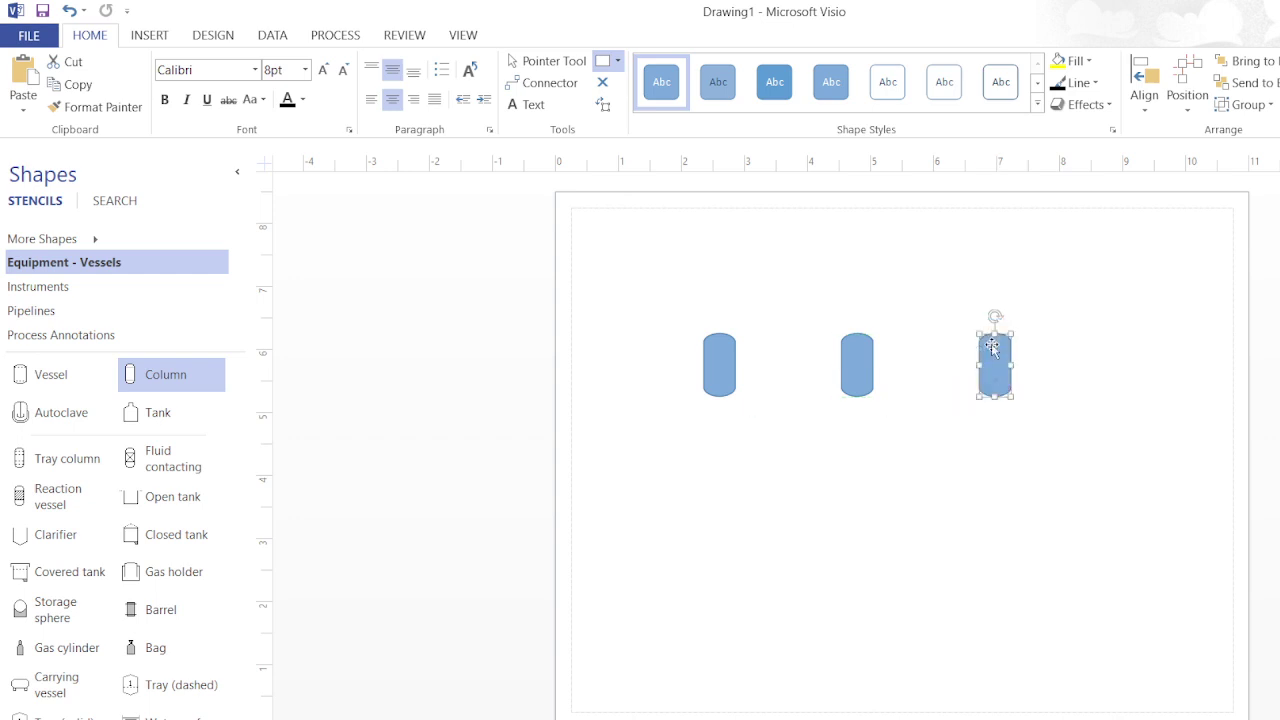
Select all three columns and remove their fill
left_click(548, 61)
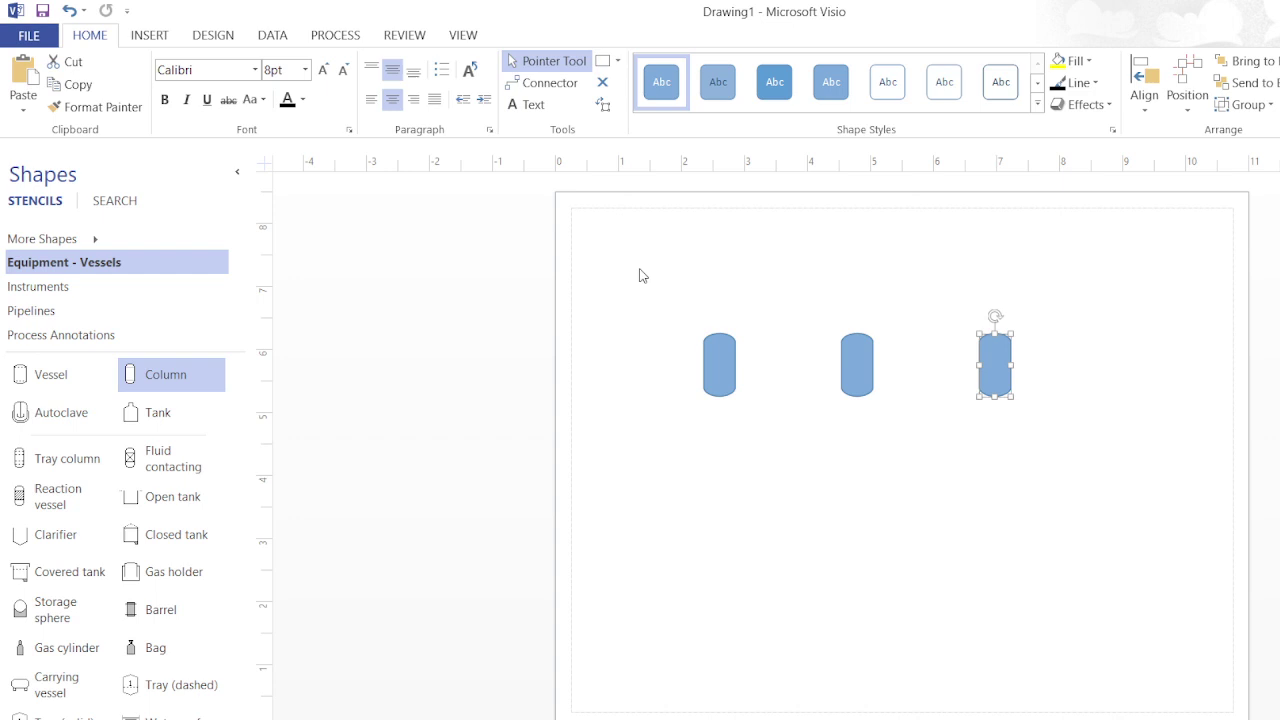
left_click_drag(638, 268, 1100, 502)
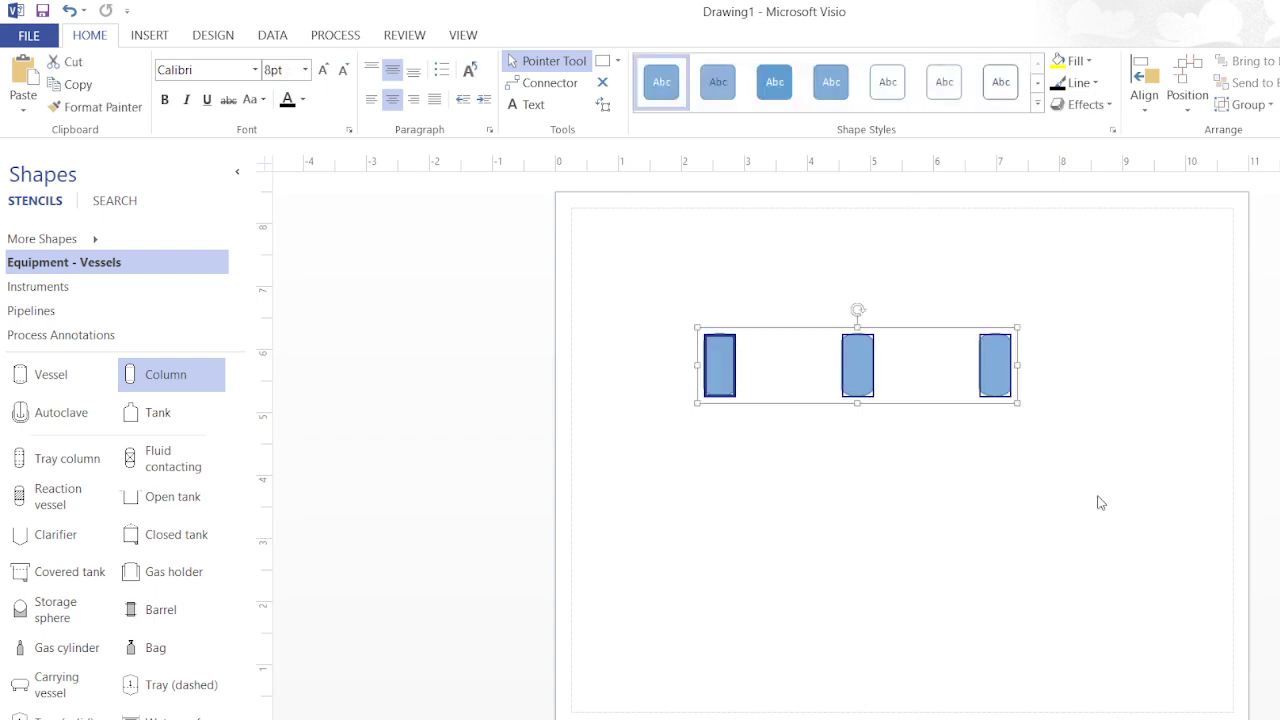
left_click(1075, 61)
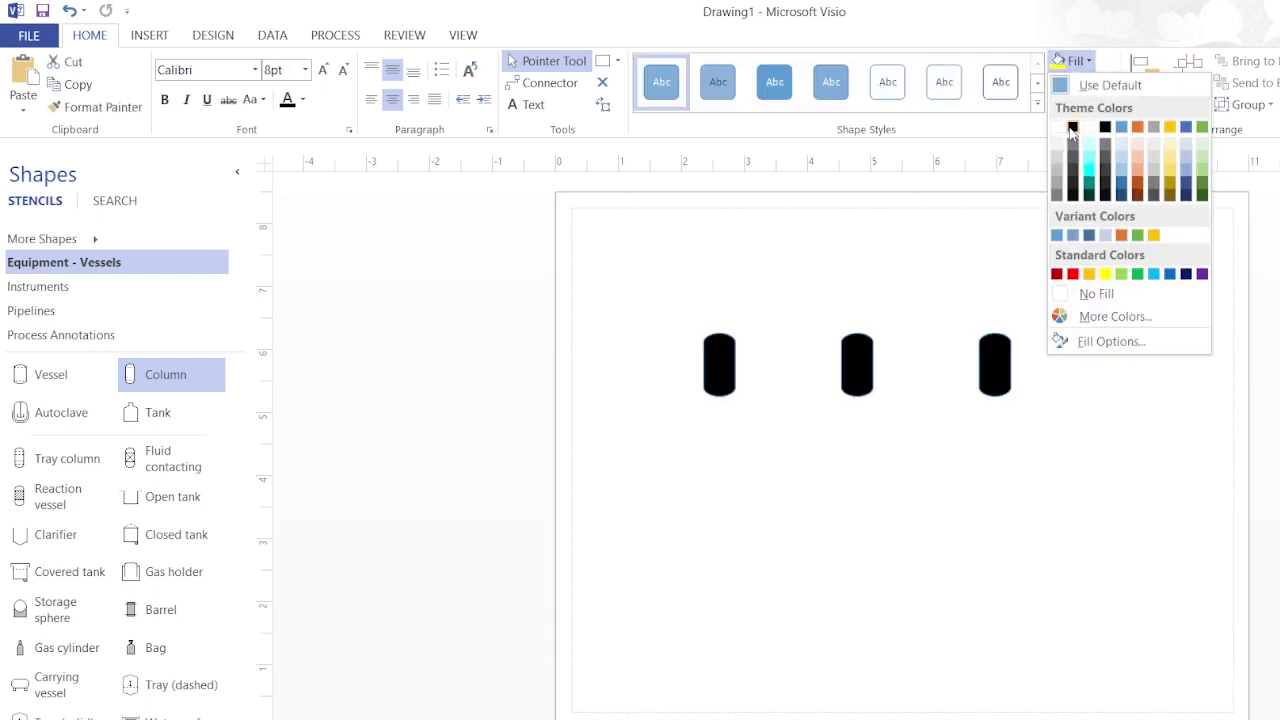
left_click(1068, 292)
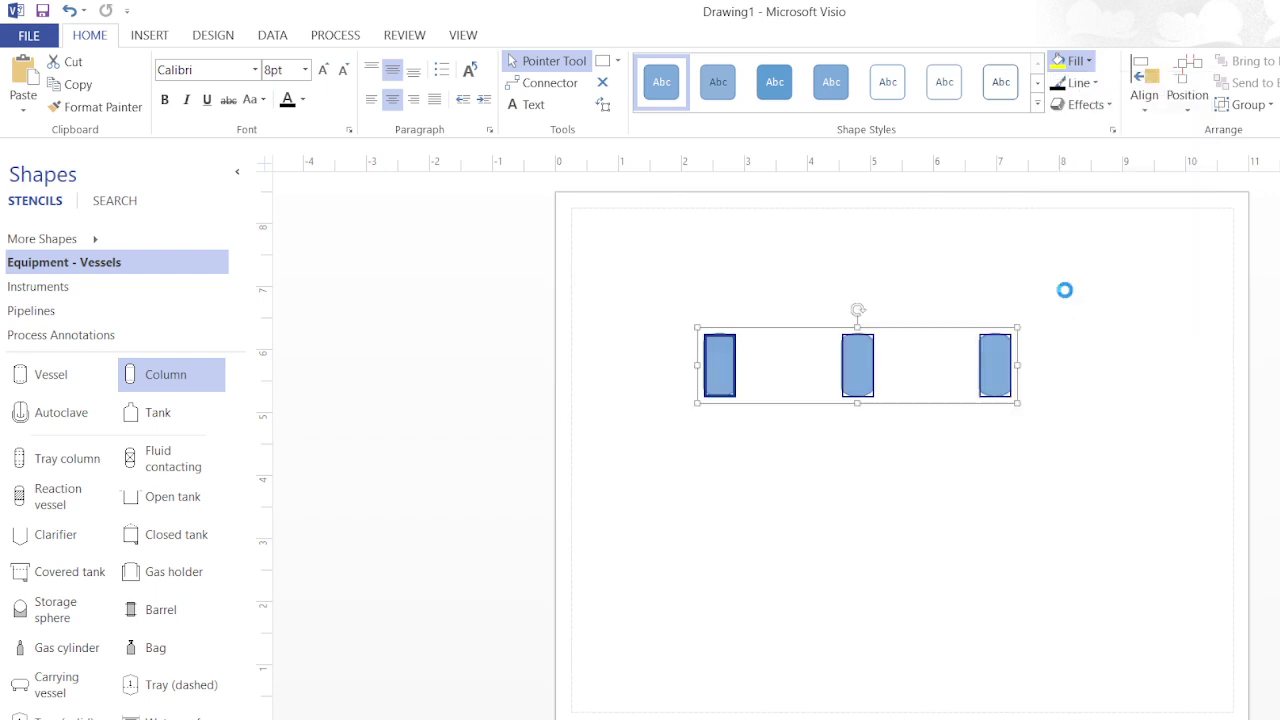
Give the column outlines a dark colour and a 1½ pt weight
left_click(1083, 84)
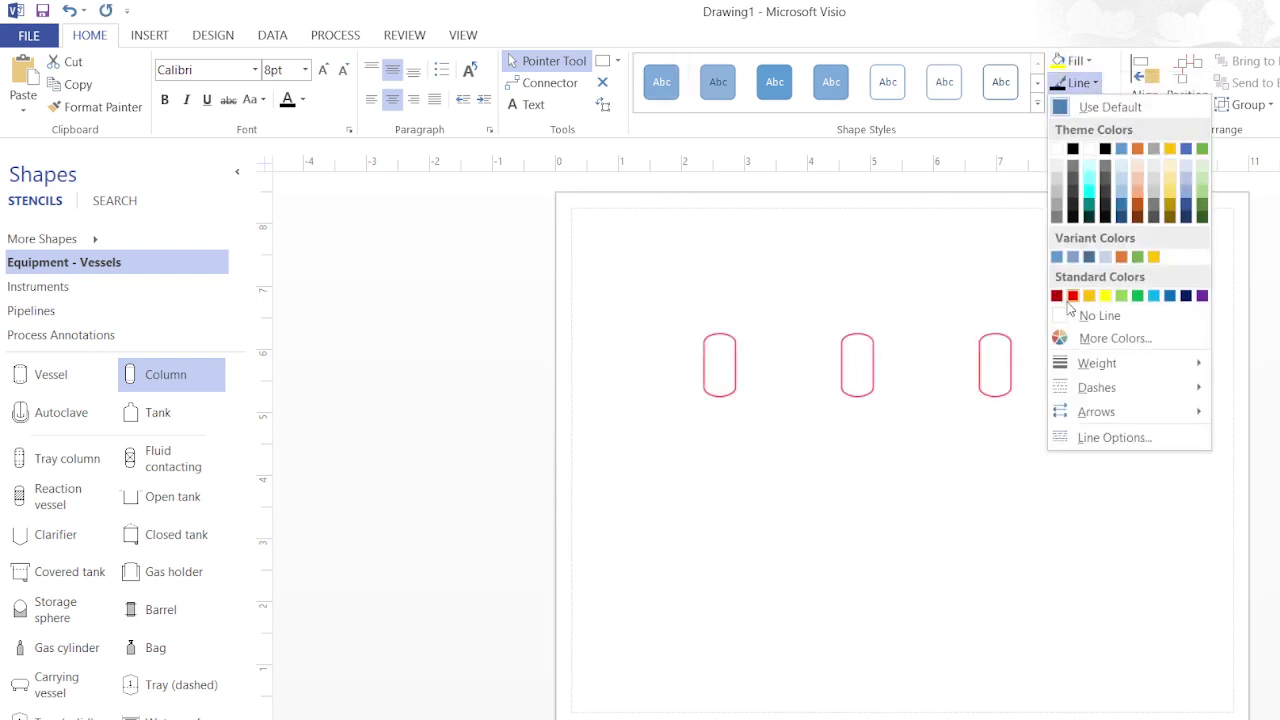
left_click(1073, 150)
left_click(1083, 83)
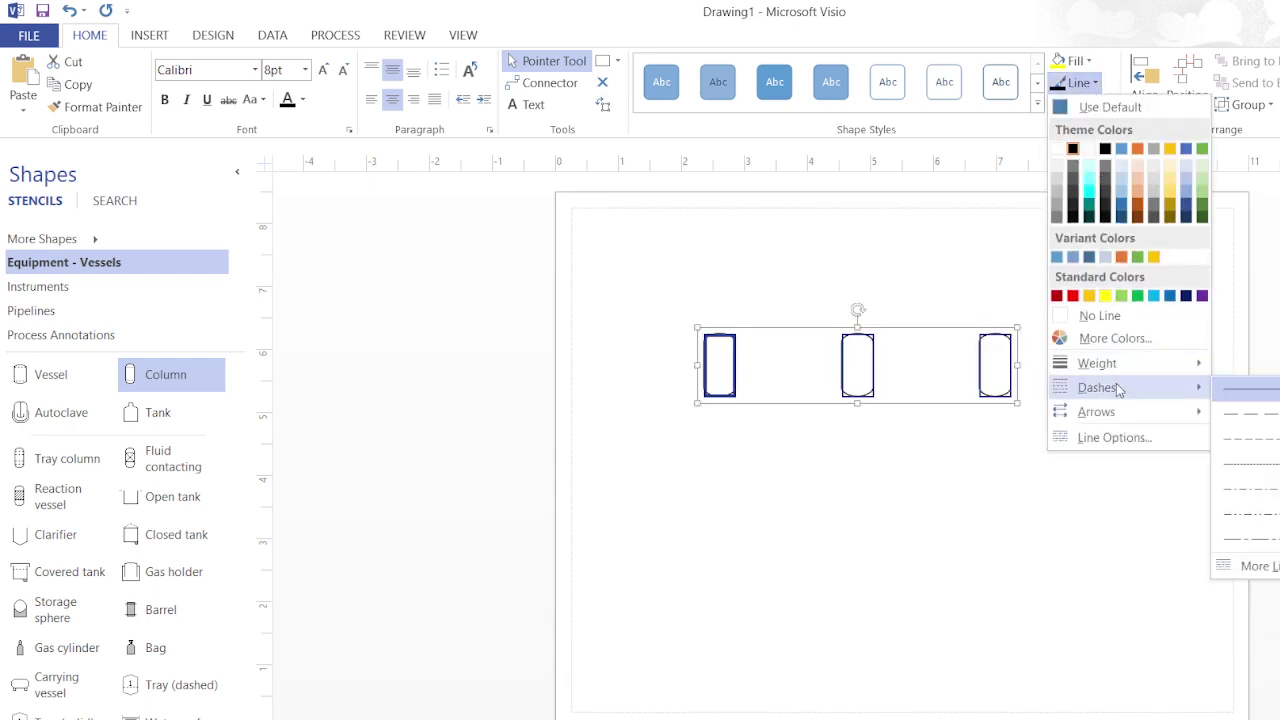
mouse_move(1154, 366)
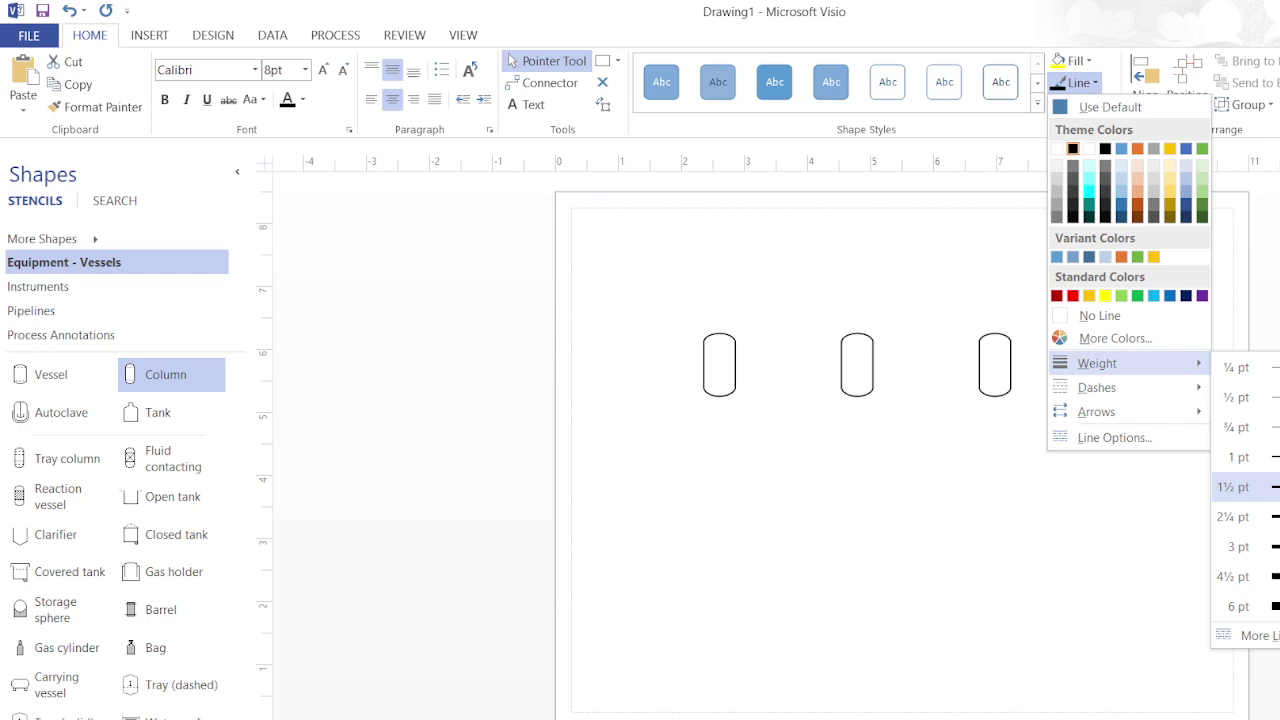
left_click(1237, 486)
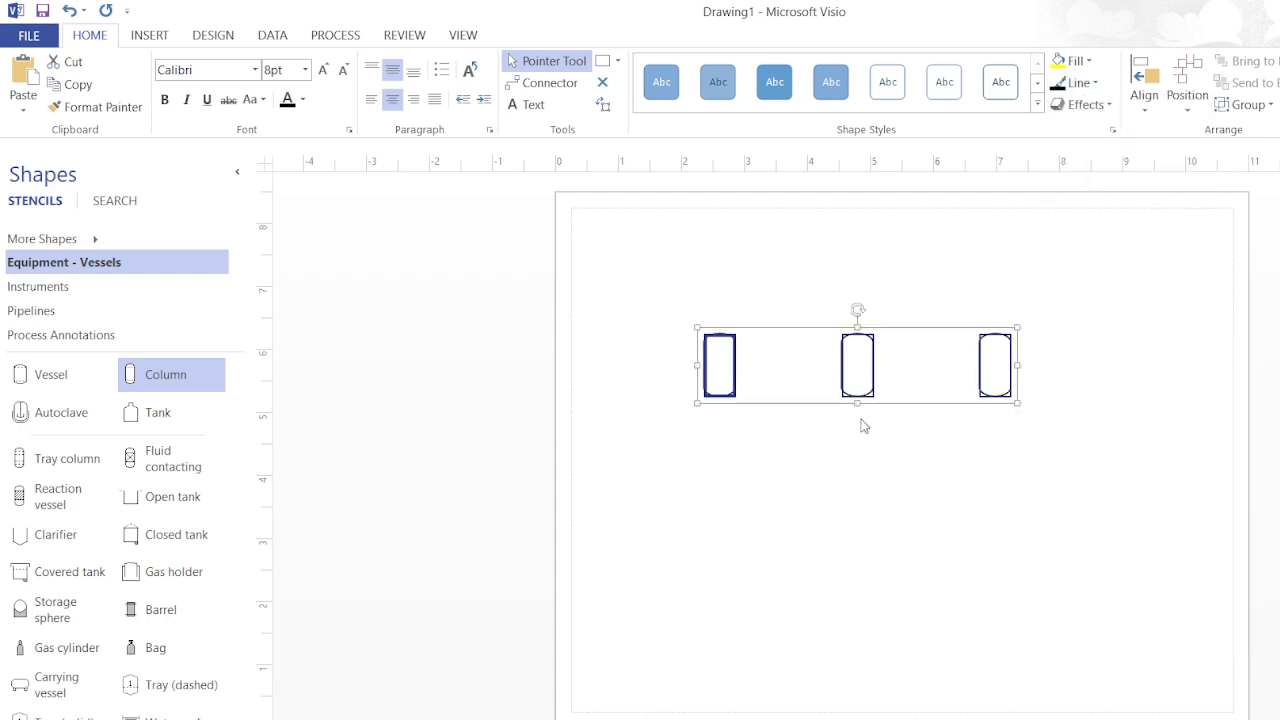
Stretch the three columns taller and spread them wider across the page
left_click_drag(857, 403, 888, 511)
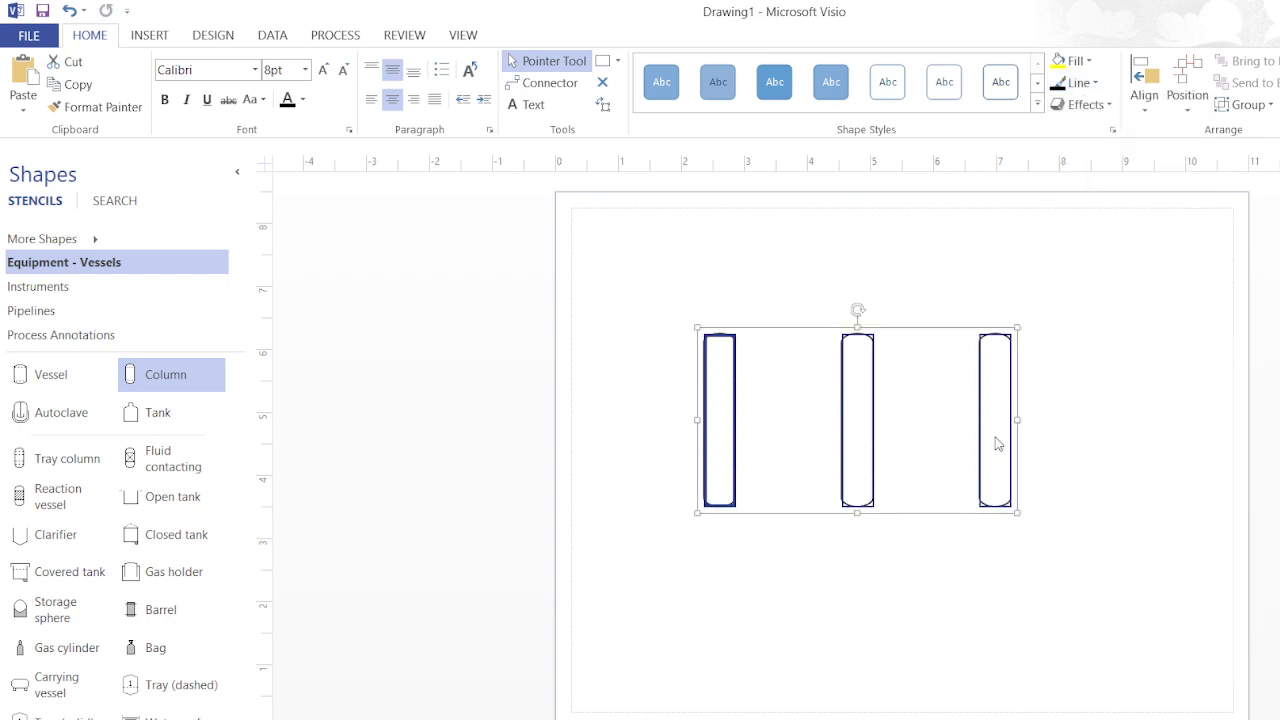
left_click_drag(1017, 420, 1171, 404)
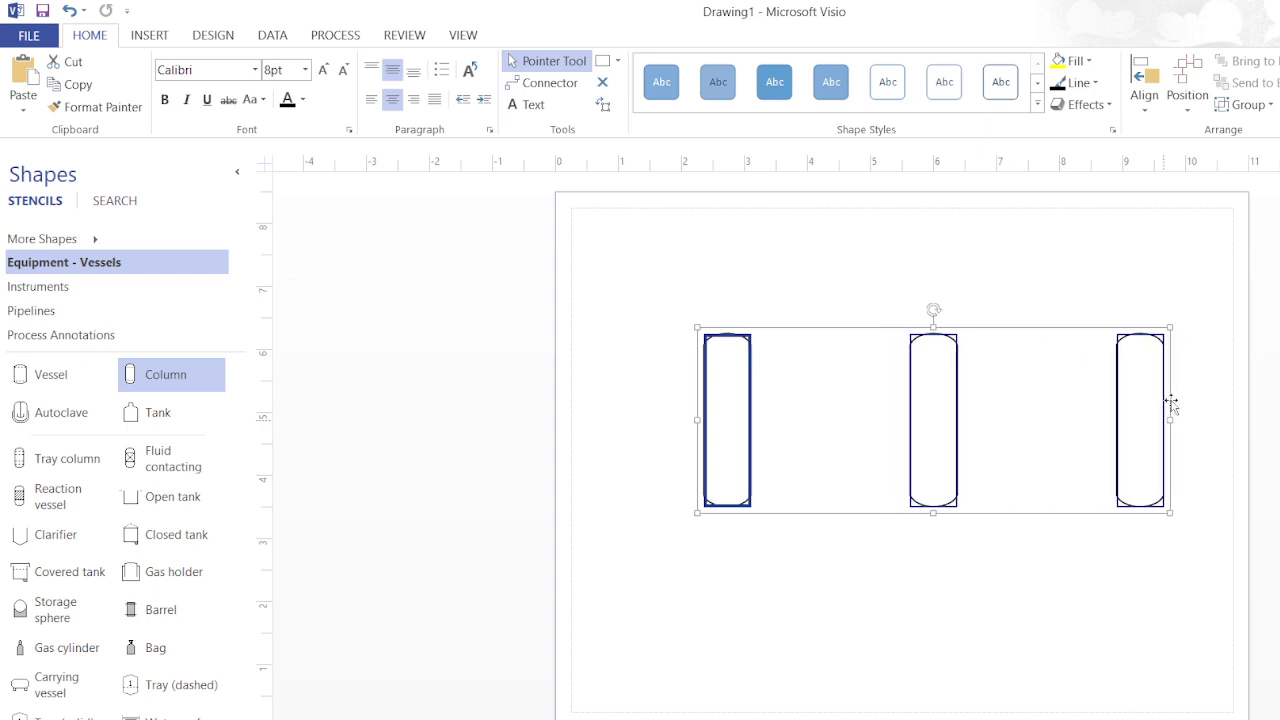
left_click(1096, 298)
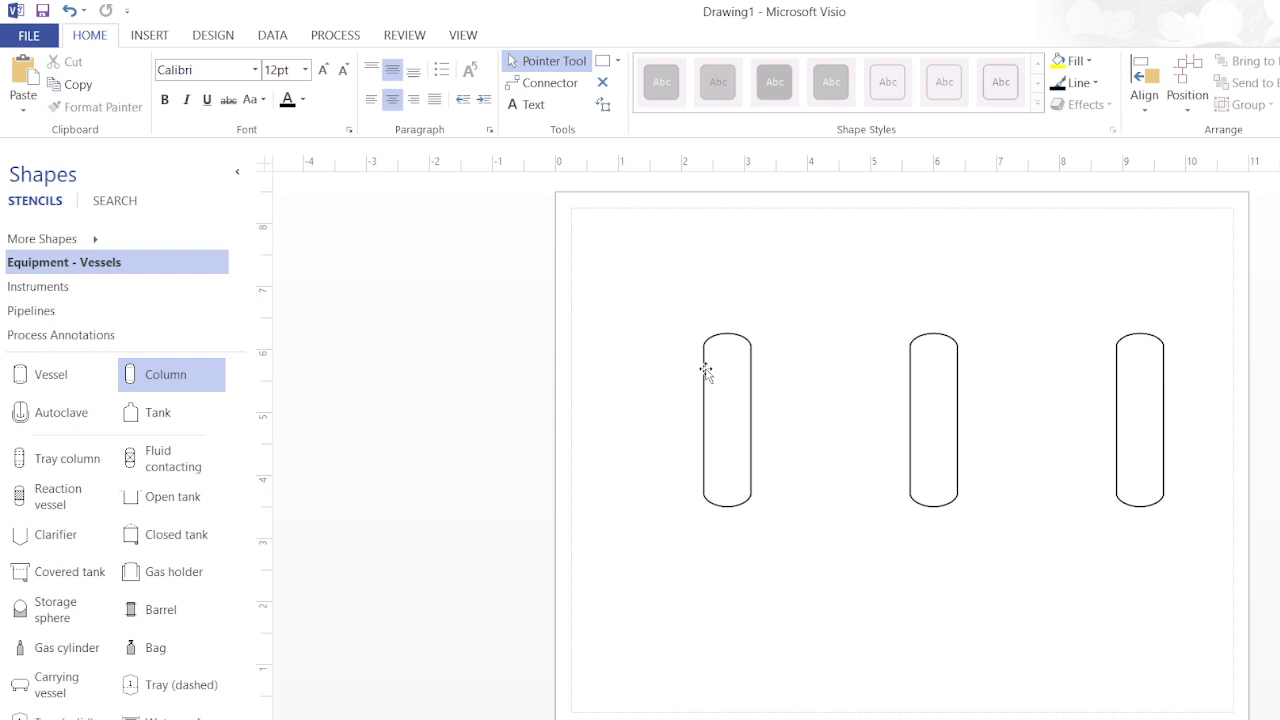
Nudge the left, middle and right columns leftward, lowering the right one slightly
left_click_drag(706, 371, 703, 376)
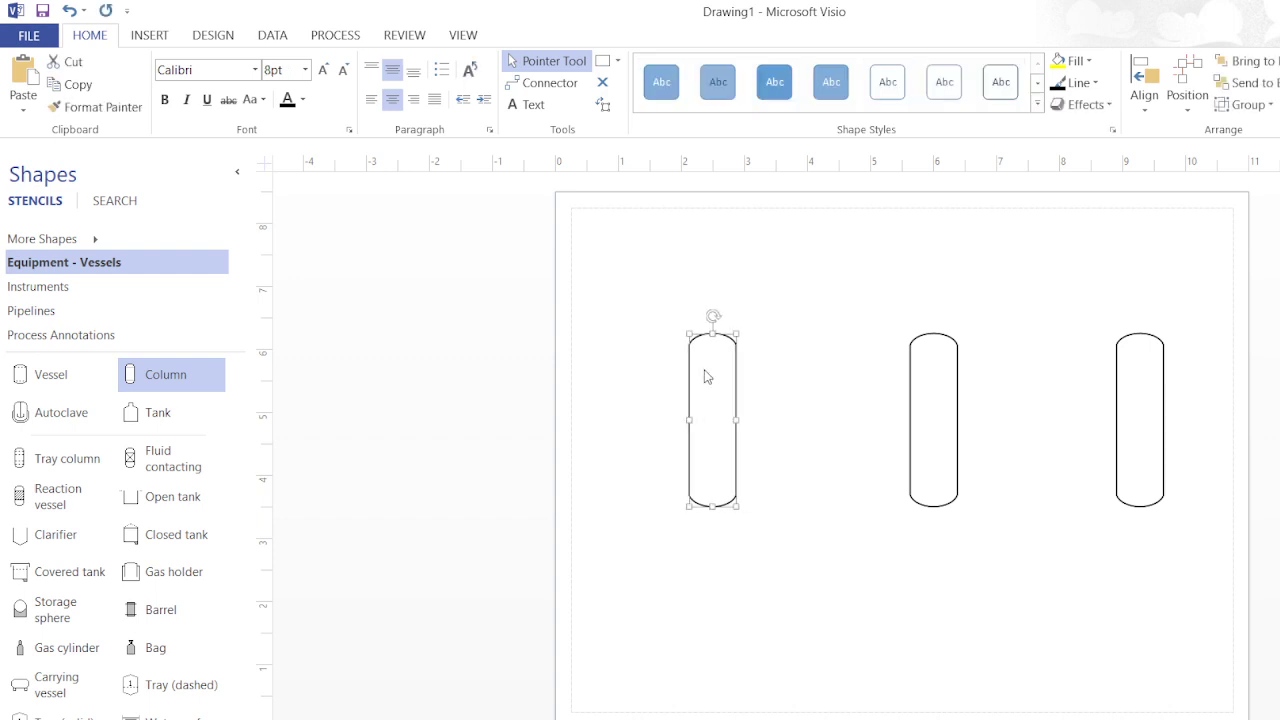
left_click(915, 408)
key("Left")
key("Left")
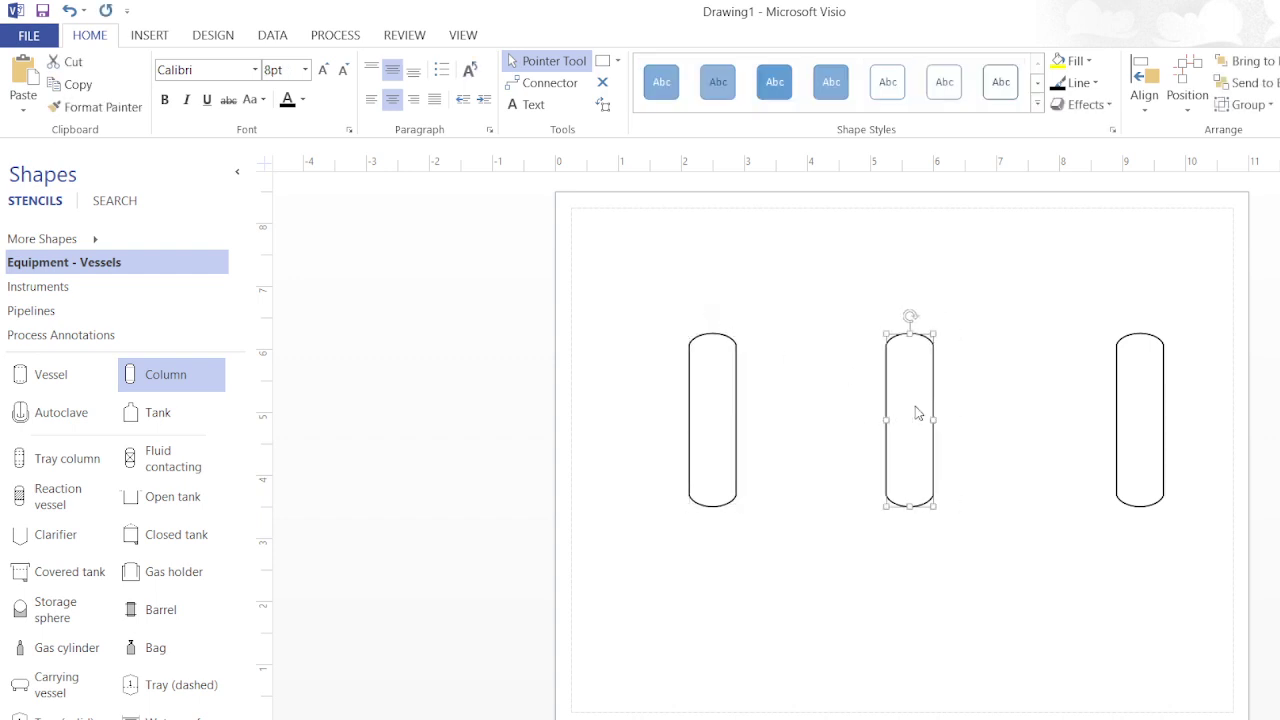
left_click(1117, 421)
key("Left")
key("Left")
key("Left")
key("Down")
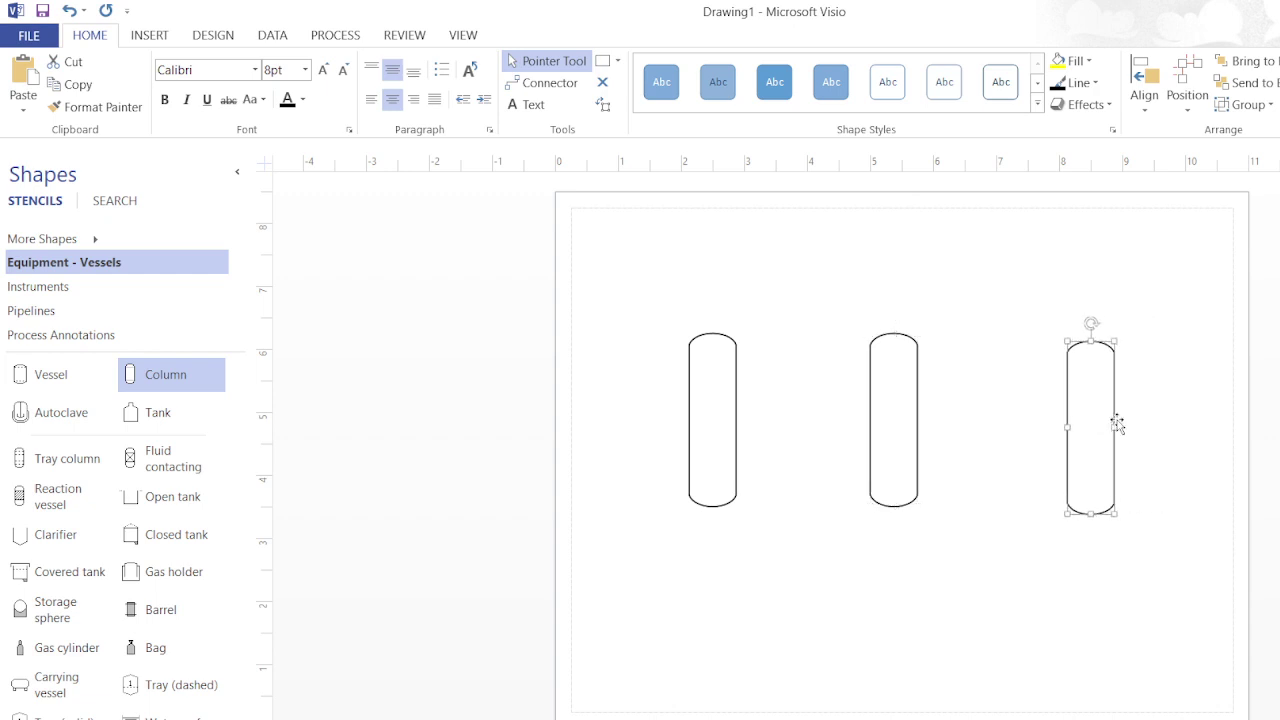
Draw straight lines from the left column to the middle and from the middle to the right
left_click(968, 449)
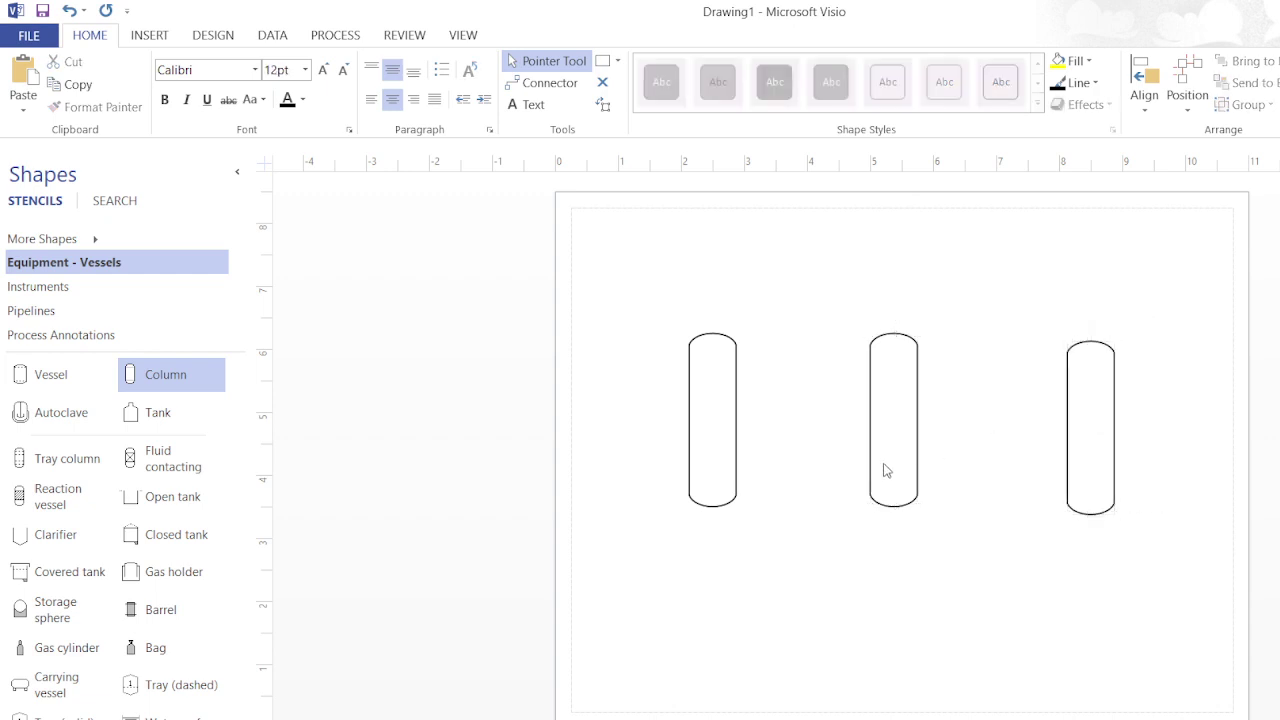
left_click(874, 491)
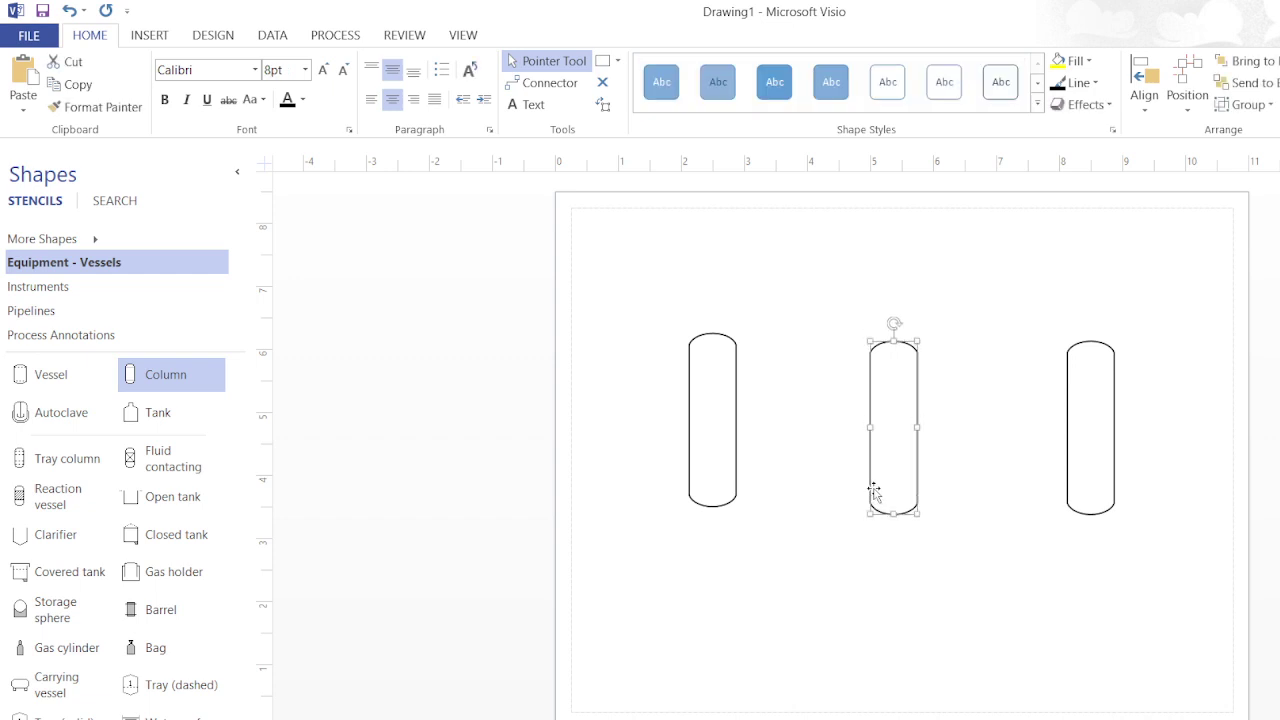
left_click(618, 61)
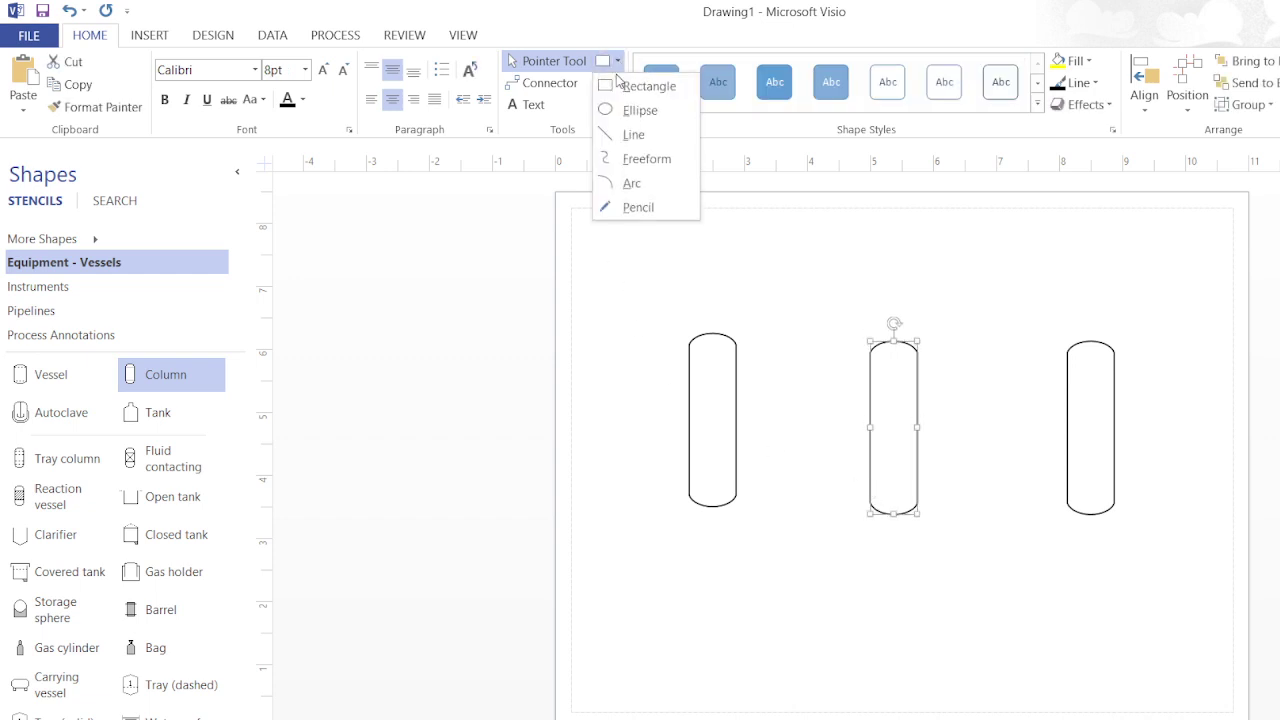
left_click(632, 134)
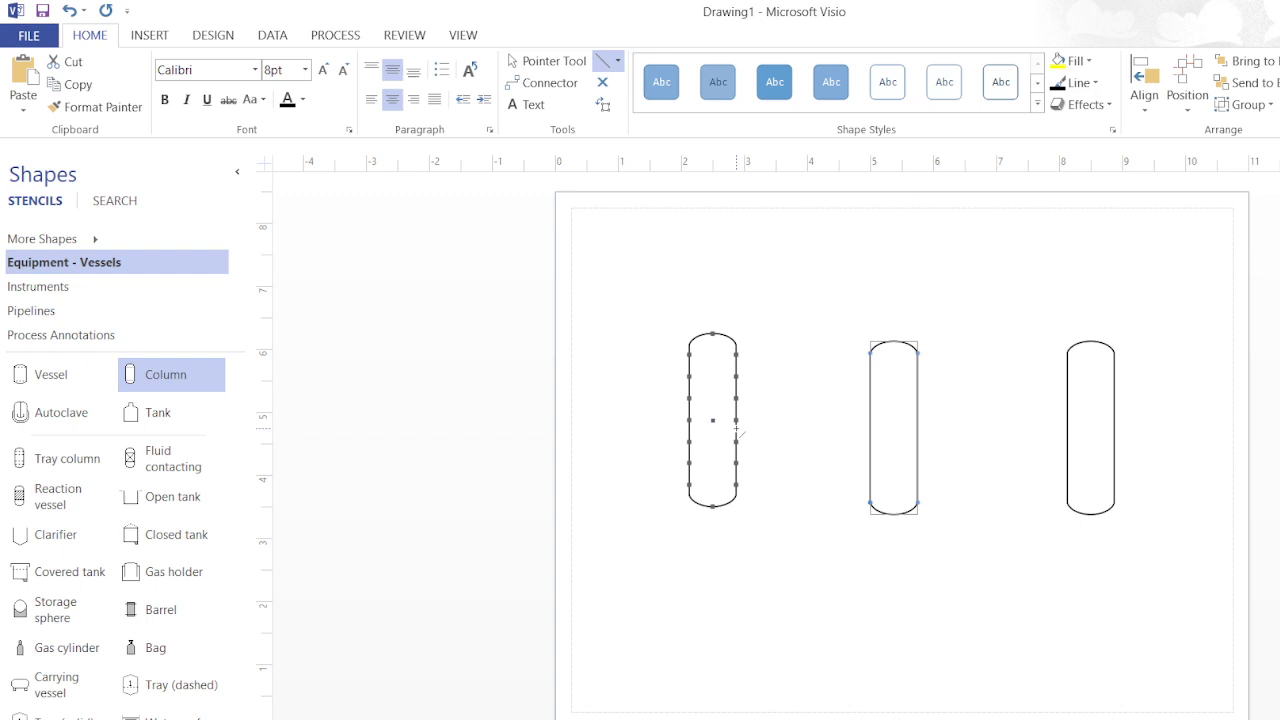
left_click_drag(737, 420, 857, 420)
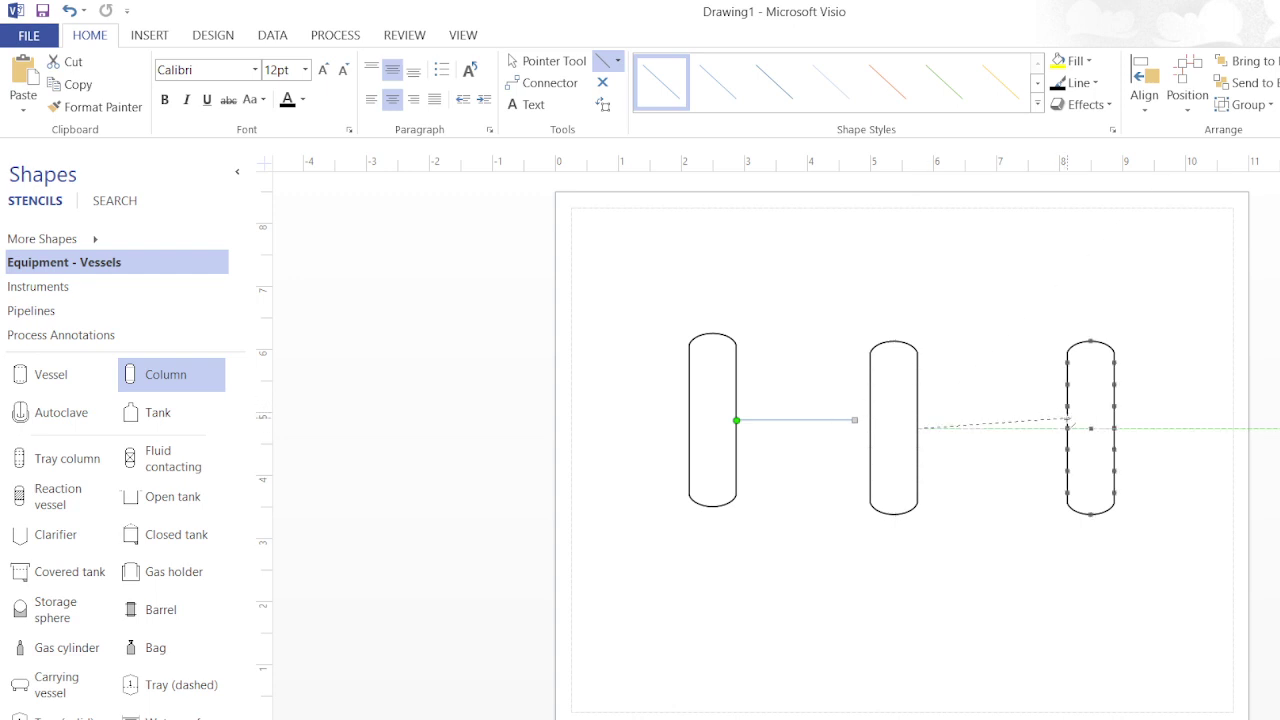
left_click_drag(1067, 428, 1067, 428)
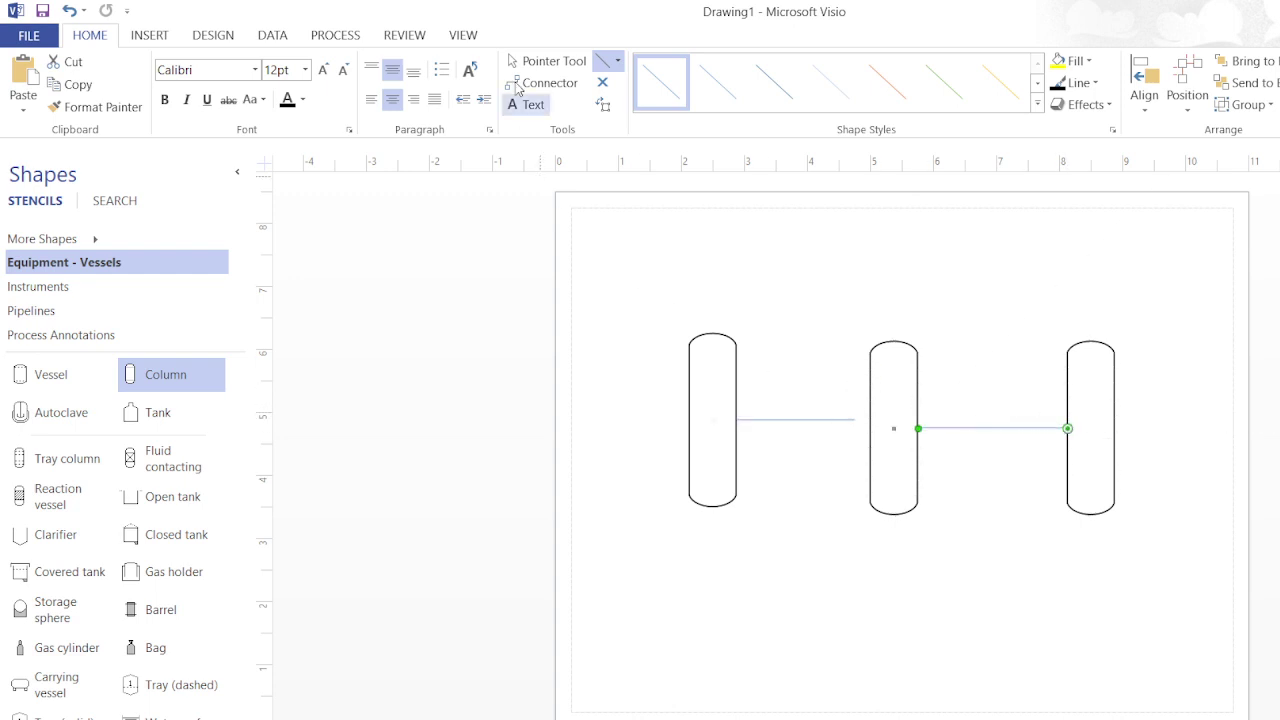
left_click(558, 66)
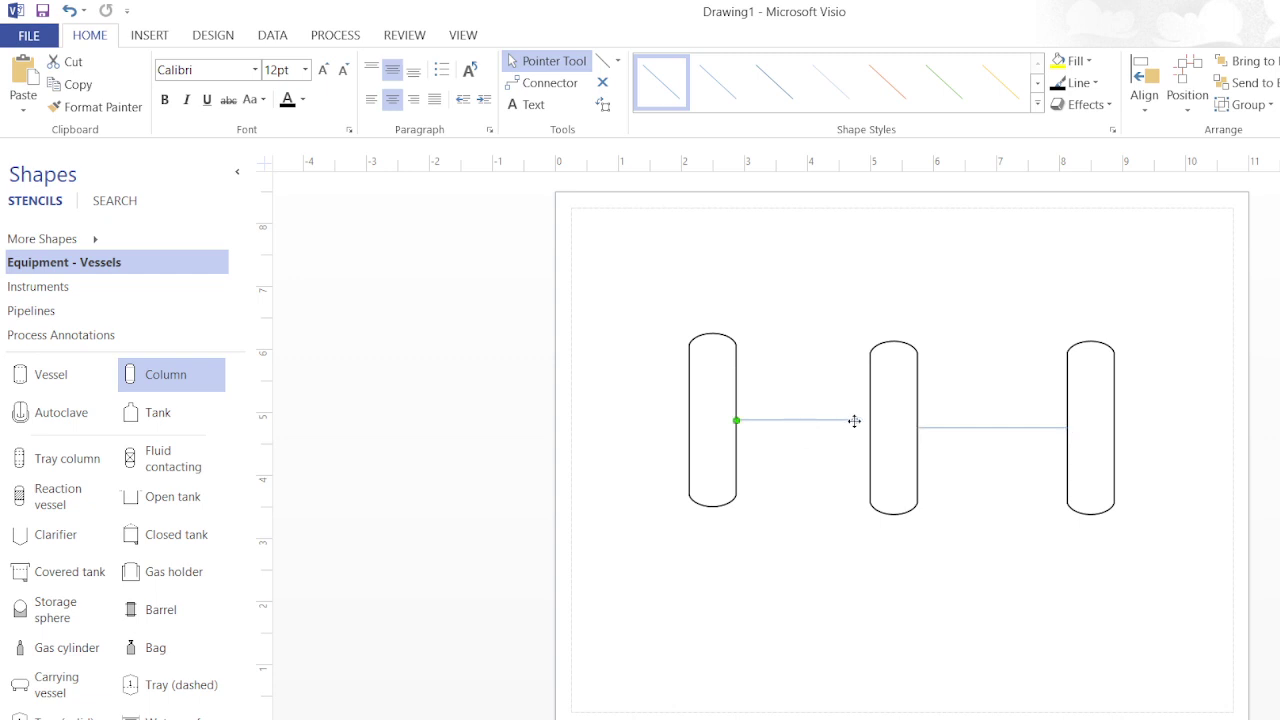
Attach the left line's end to the middle column and nudge the first column right to meet it
left_click_drag(855, 420, 871, 418)
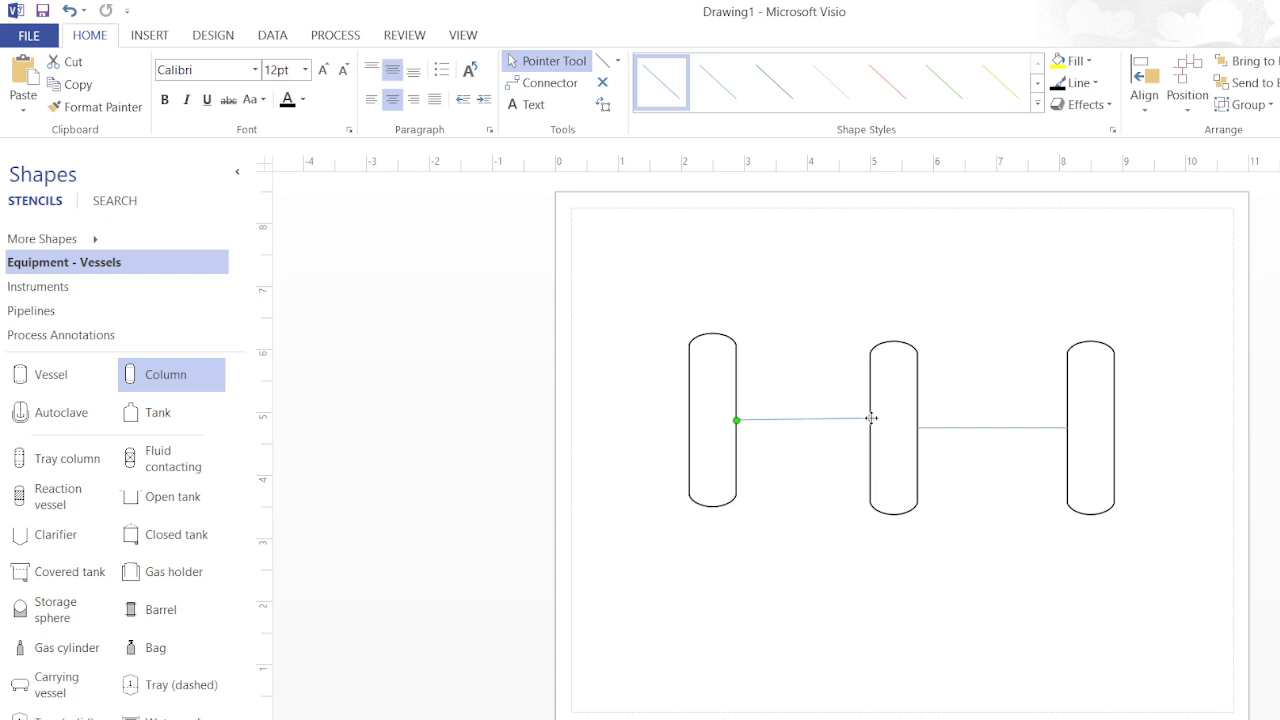
left_click(805, 514)
left_click(827, 420)
left_click_drag(871, 419, 861, 421)
left_click(840, 463)
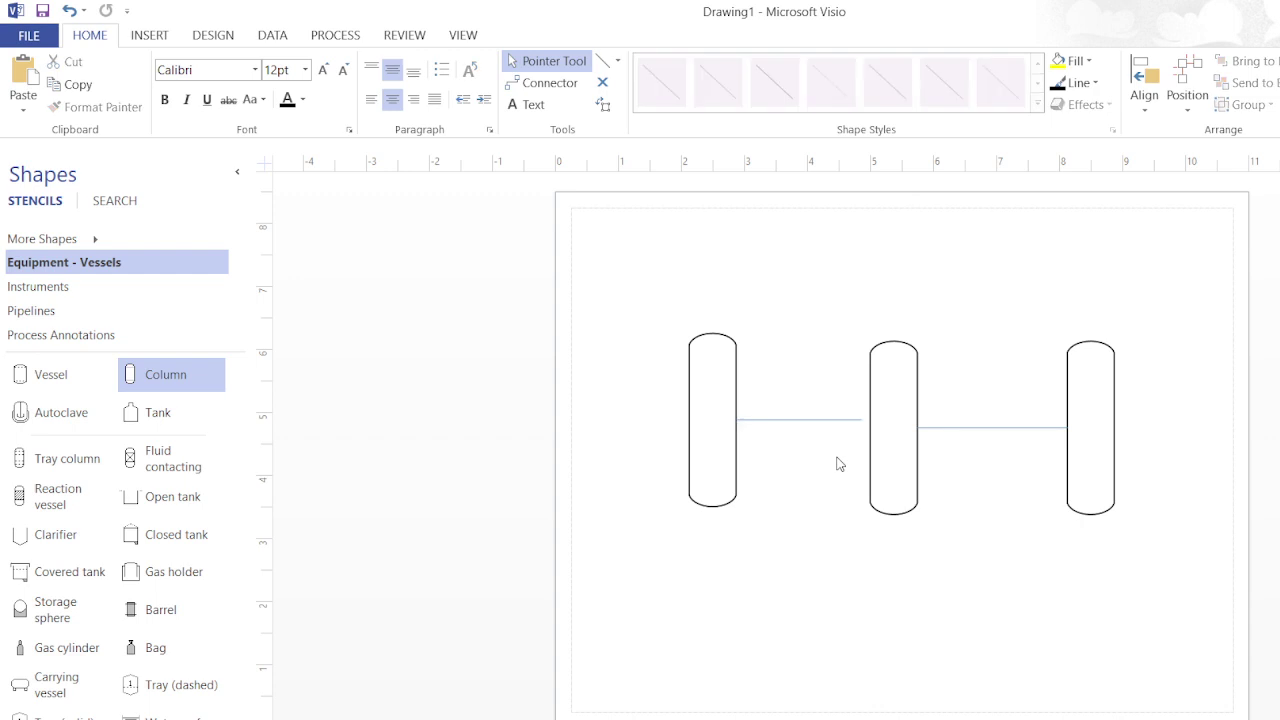
left_click(798, 420)
key("ctrl+z")
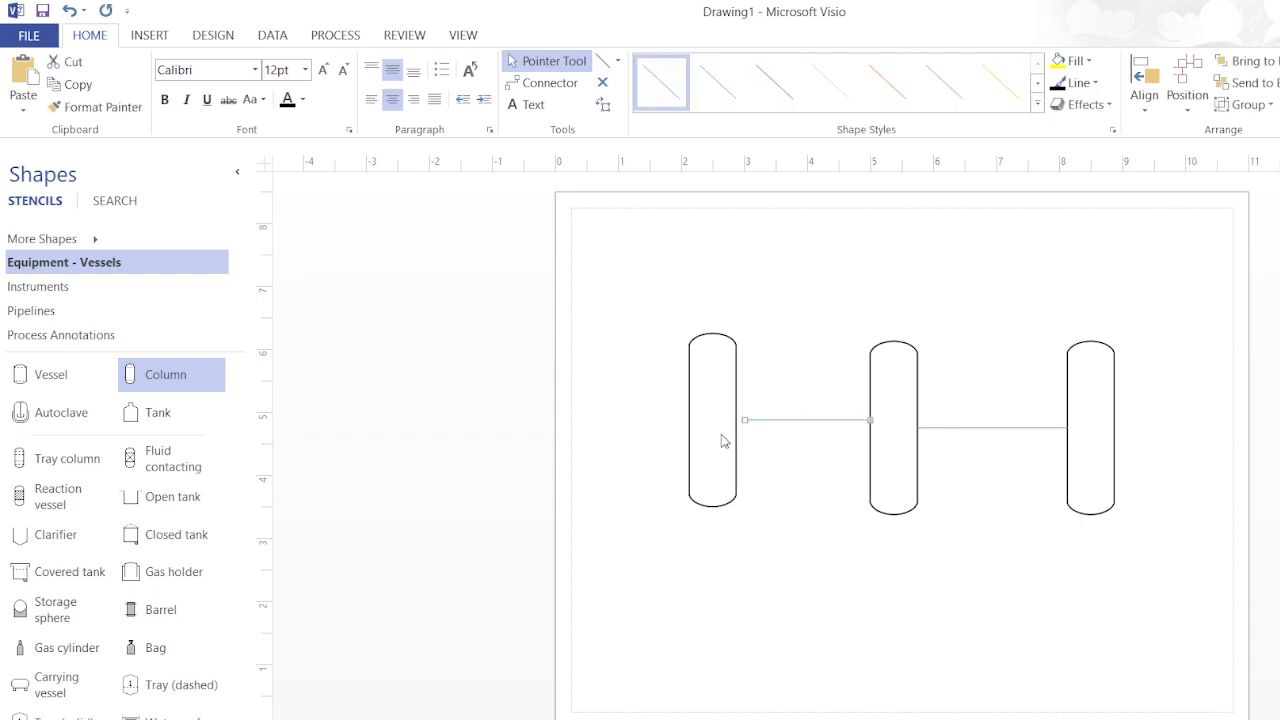
left_click(734, 443)
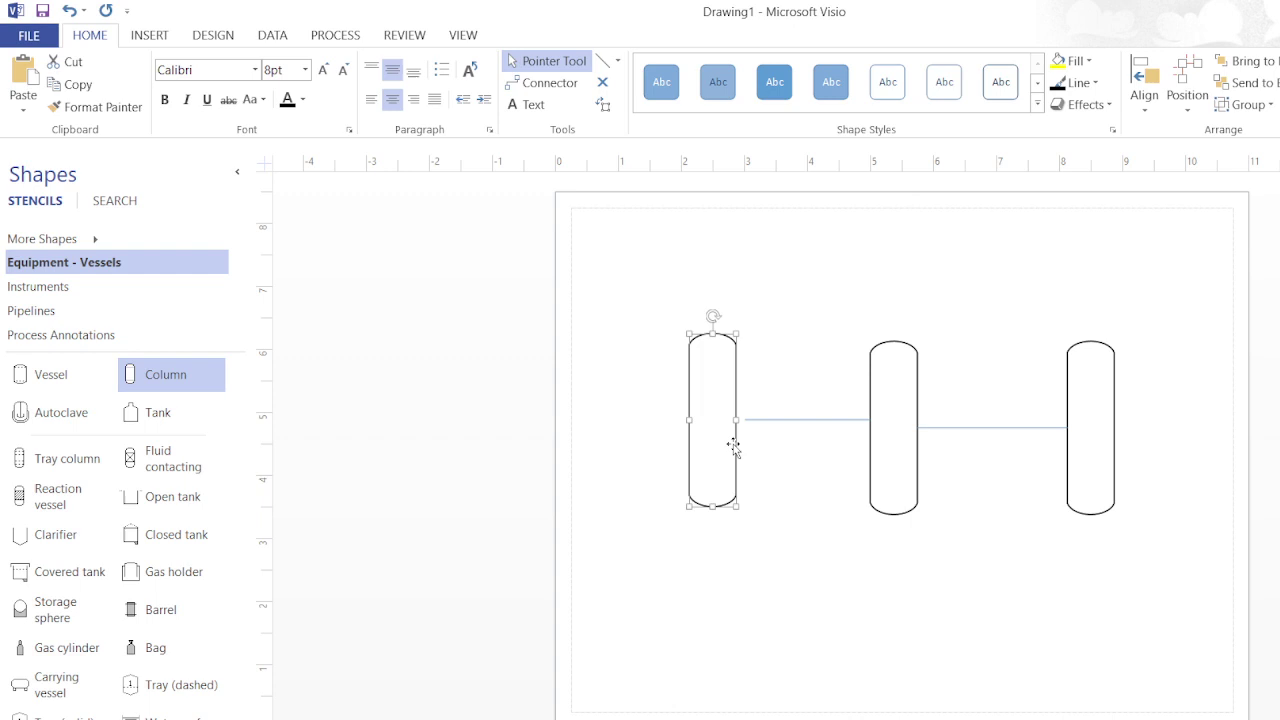
key("Right")
left_click(846, 458)
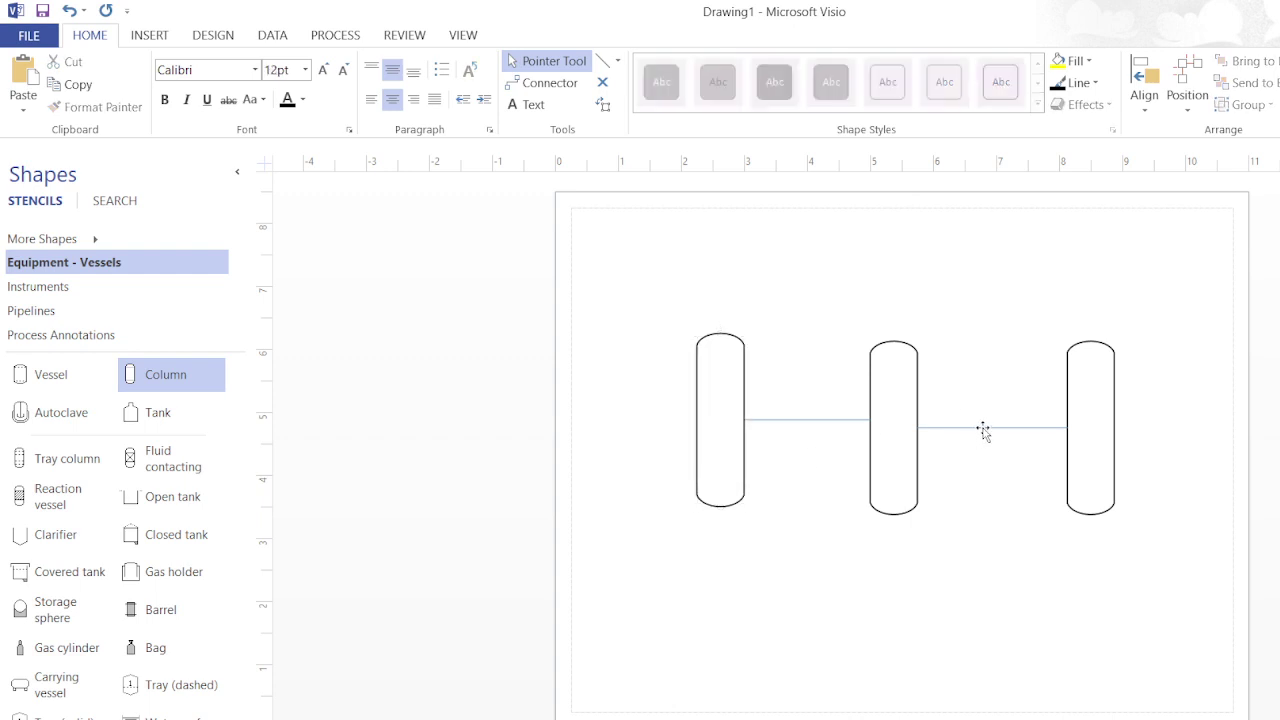
Level the middle-to-right line with the first line by nudging it up and down
left_click(984, 430)
key("Up")
key("Up")
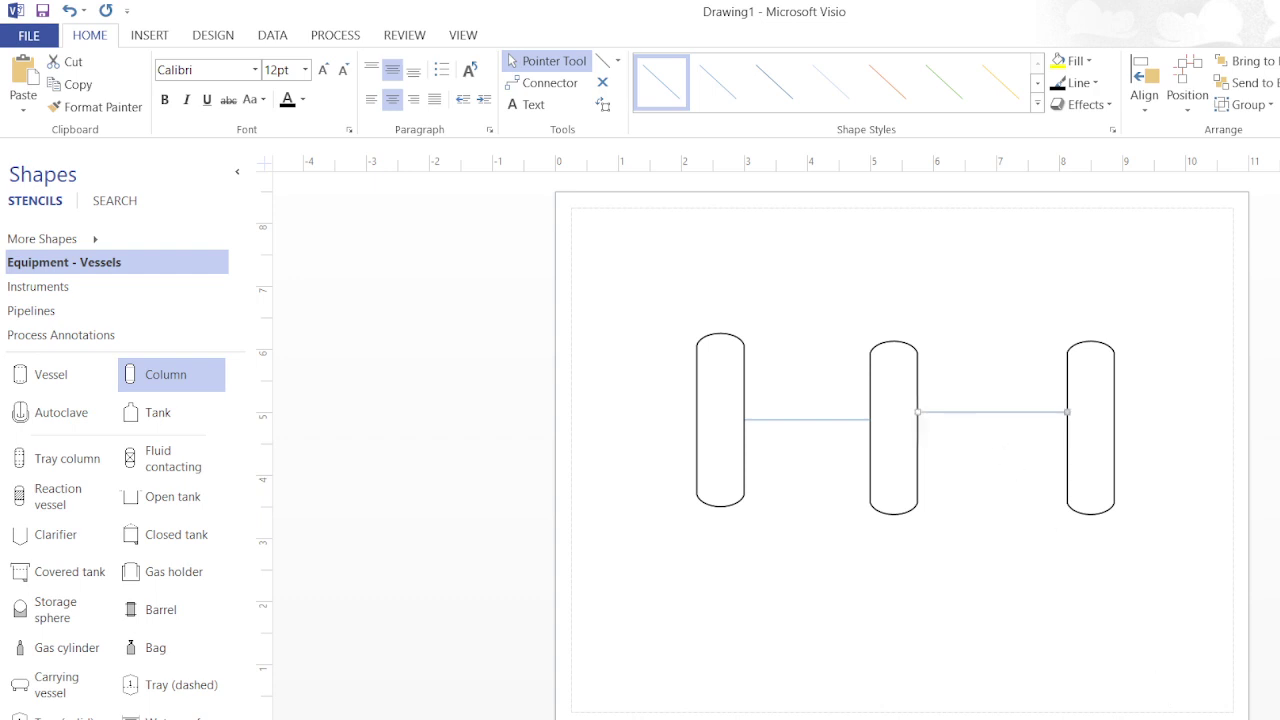
scroll(901, 459, "up", 1)
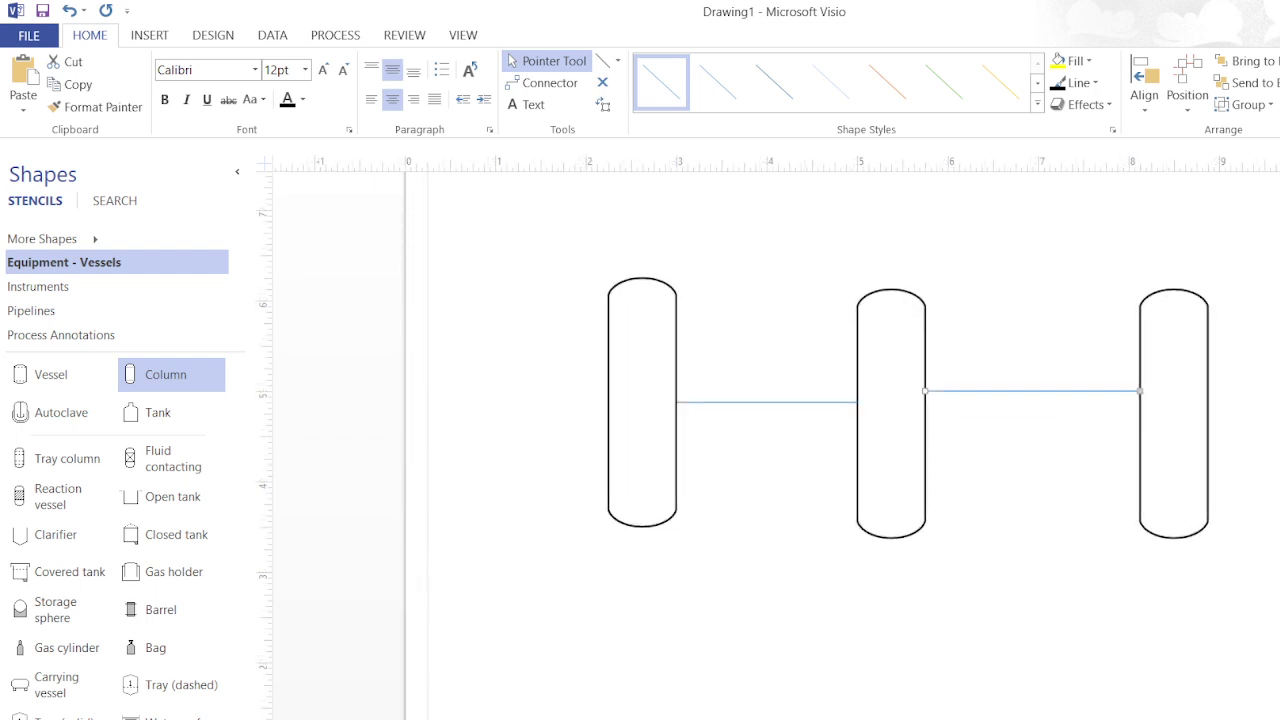
scroll(900, 460, "up", 3)
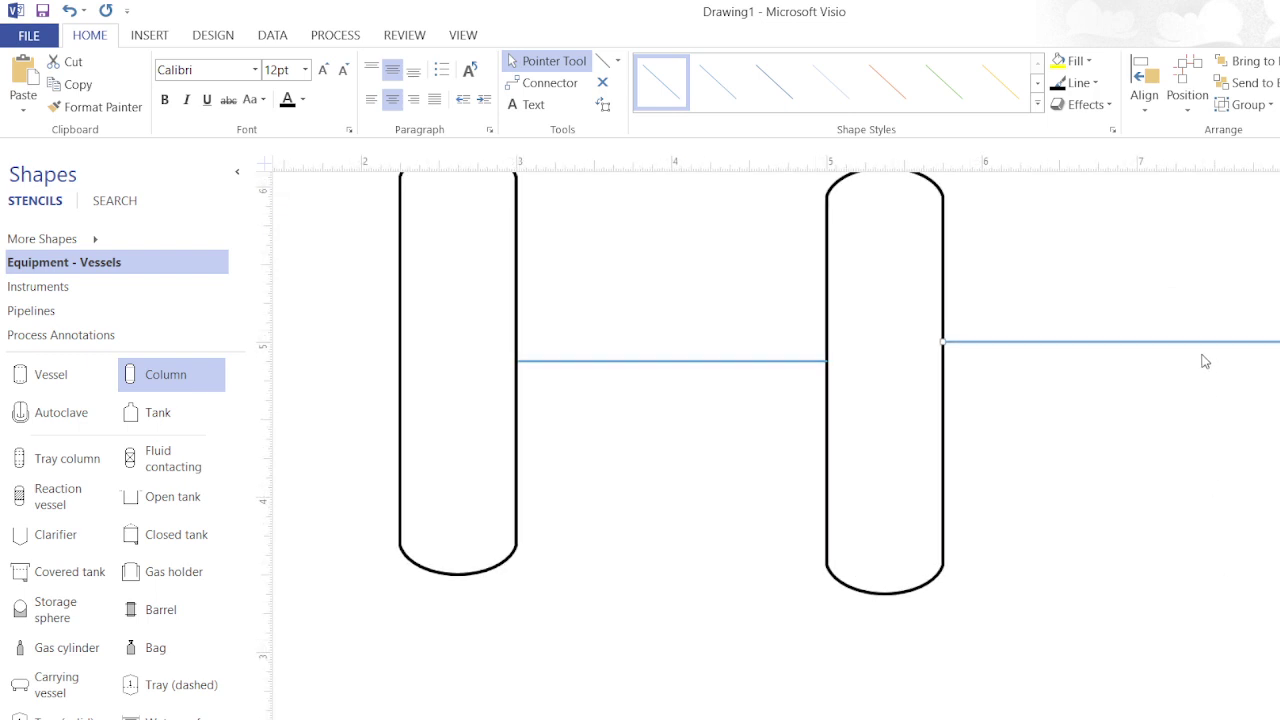
key("Escape")
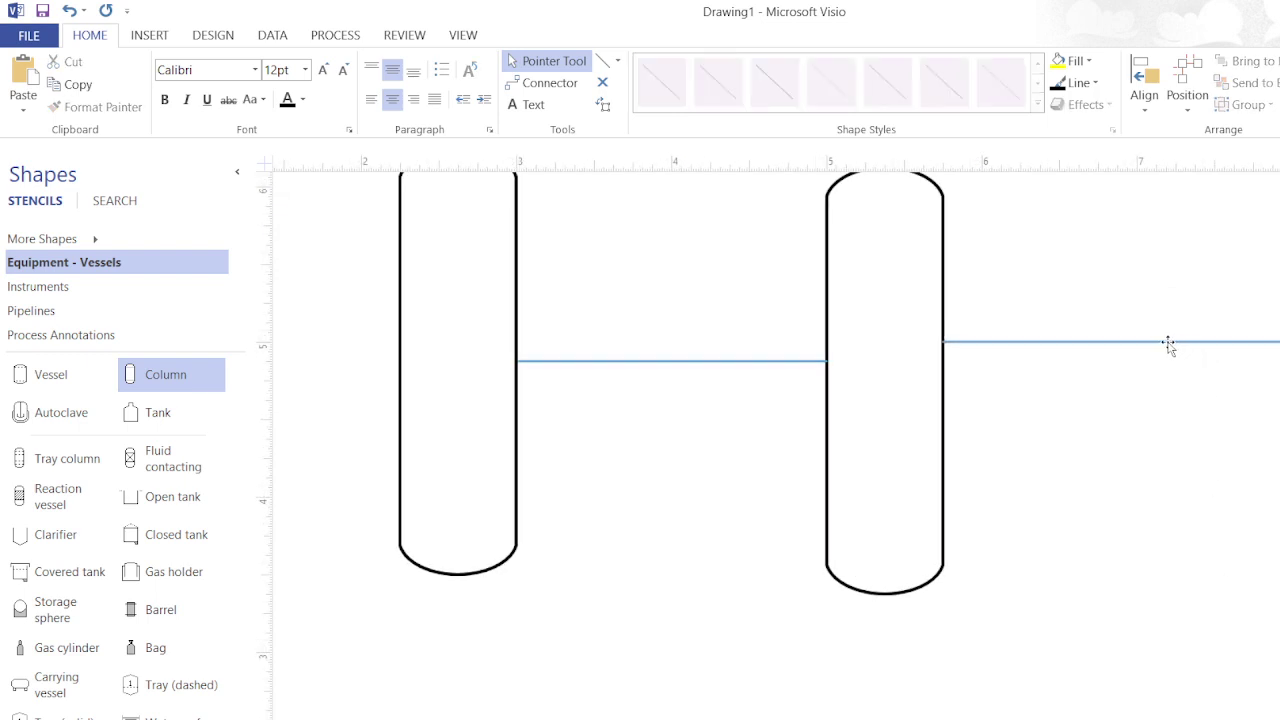
scroll(1168, 344, "down", 1)
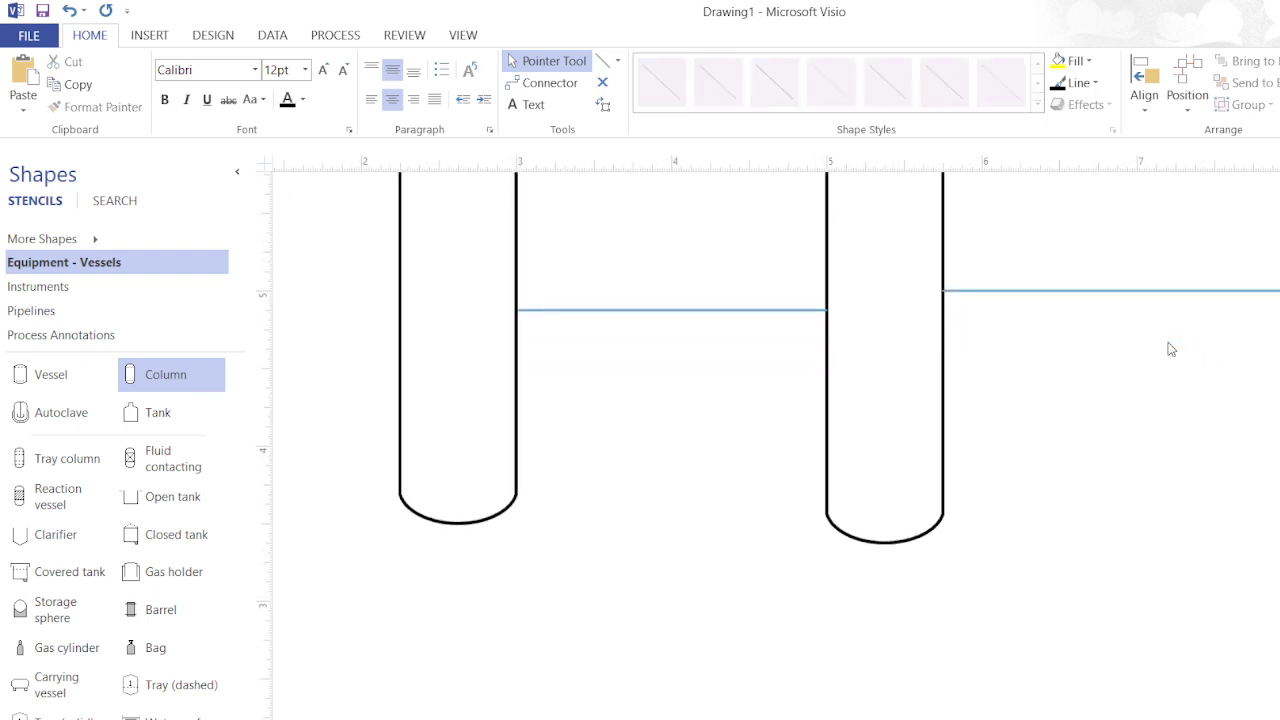
left_click(1152, 290)
key("Down")
key("Down")
key("Down")
key("Down")
key("Down")
key("Down")
key("Down")
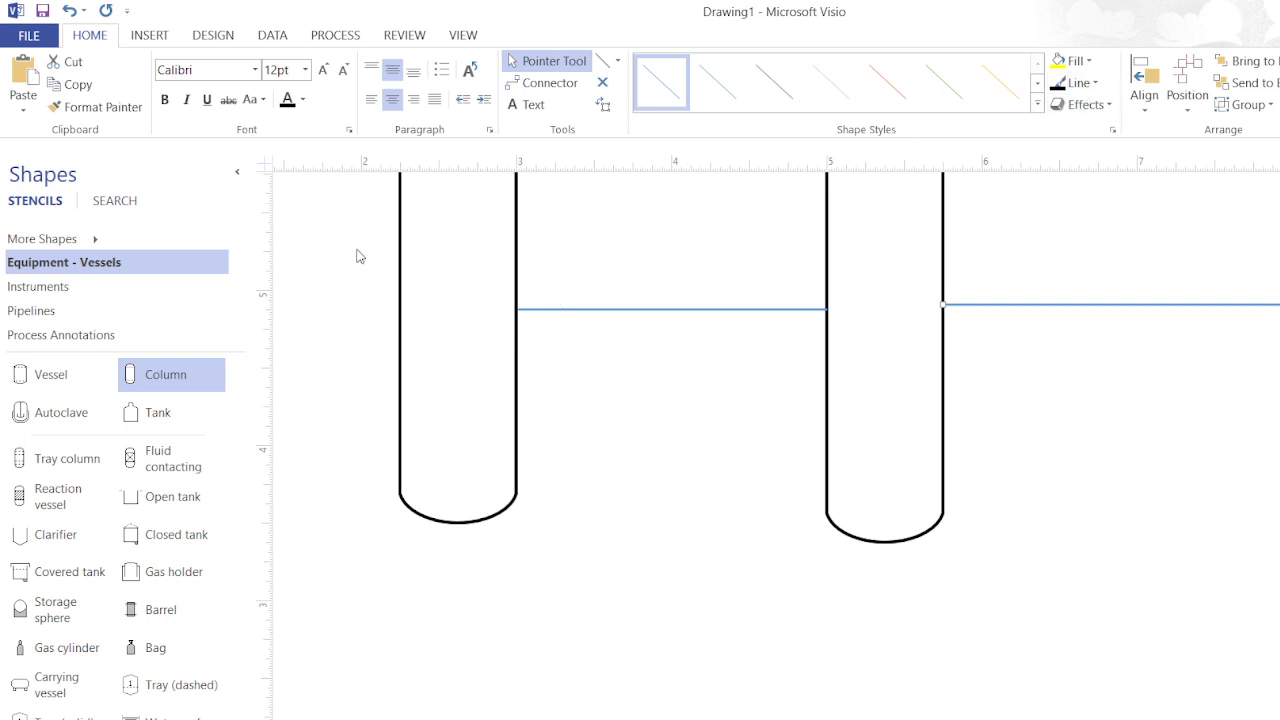
Give both pipeline lines a 1½ pt weight and right-pointing end arrowheads
left_click_drag(357, 250, 1279, 393)
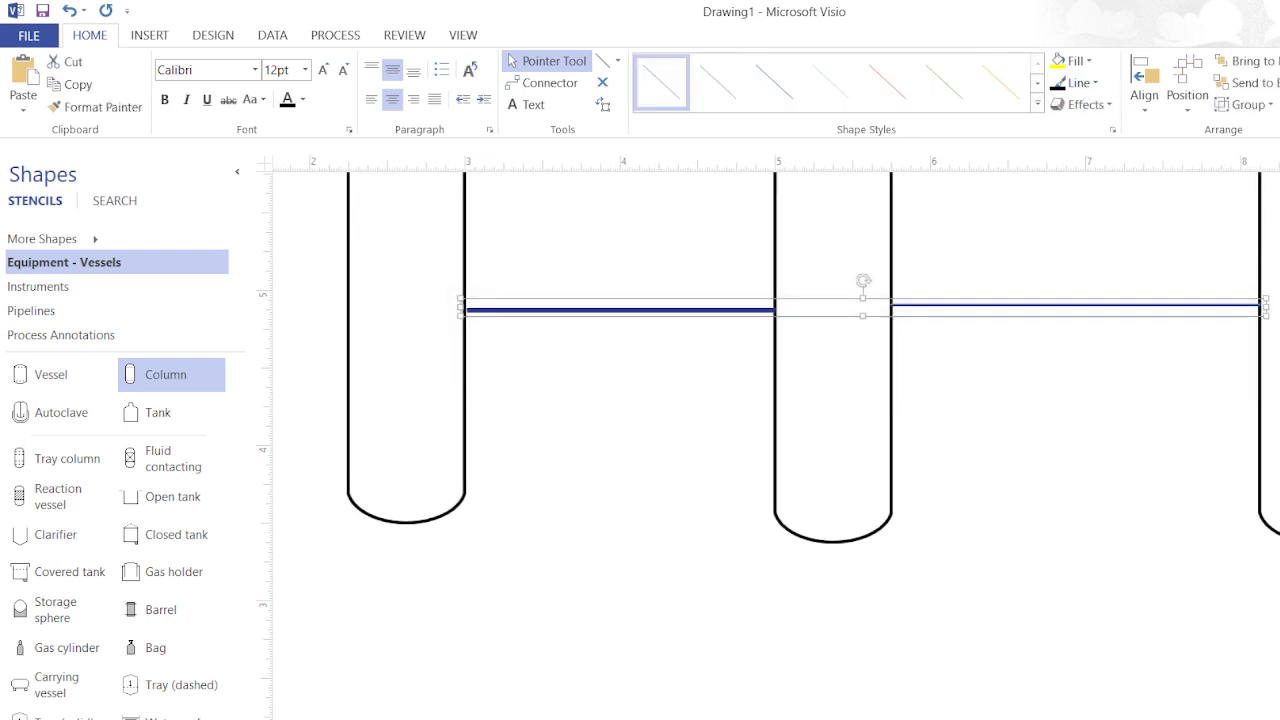
left_click(1097, 84)
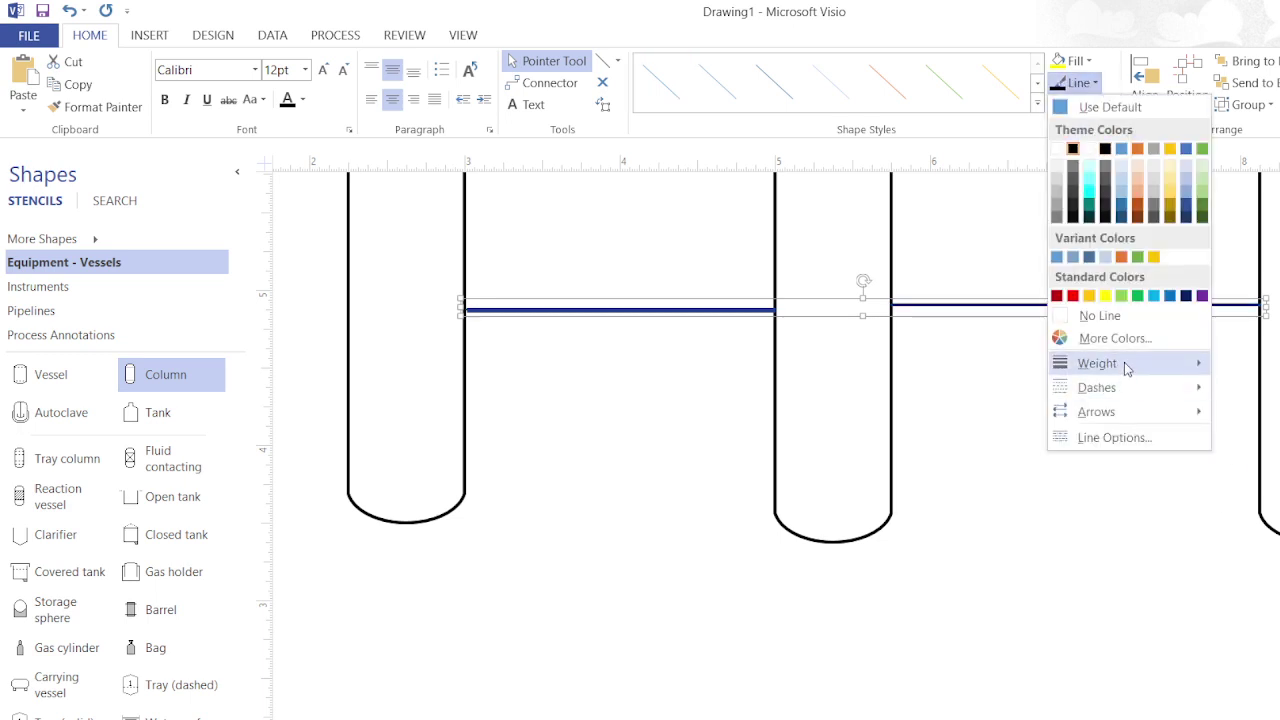
mouse_move(1126, 366)
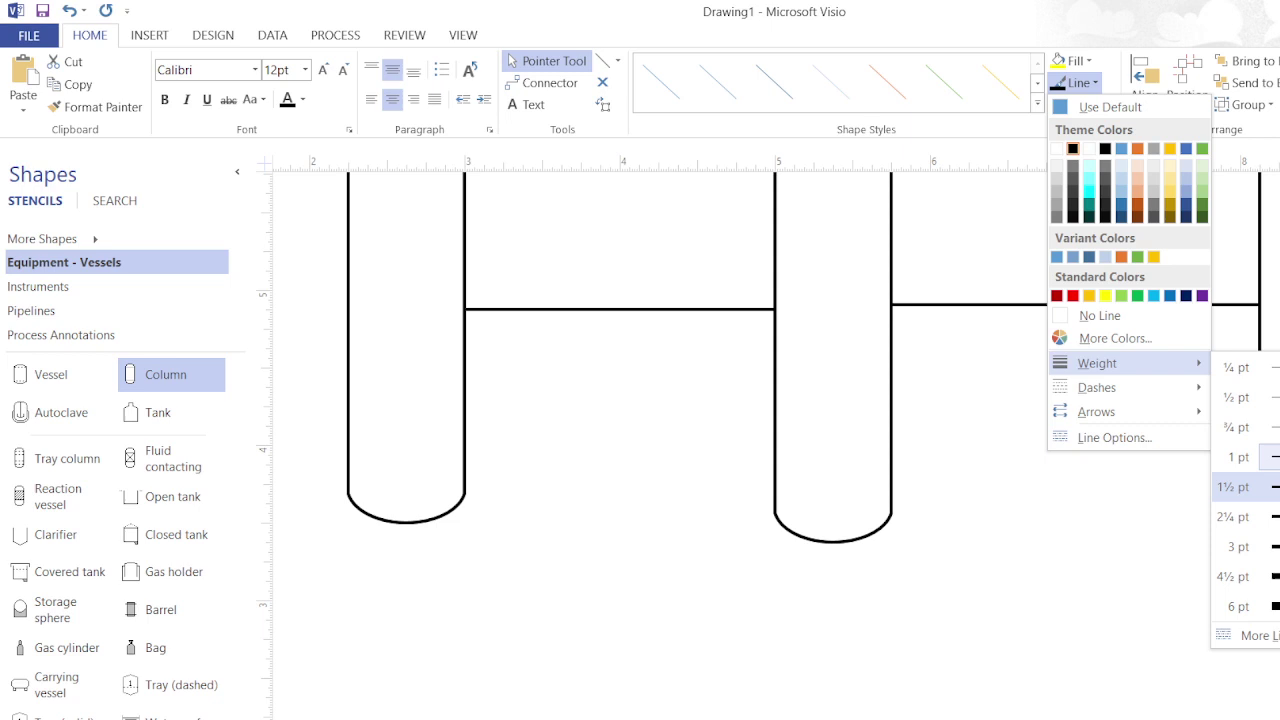
left_click(1236, 487)
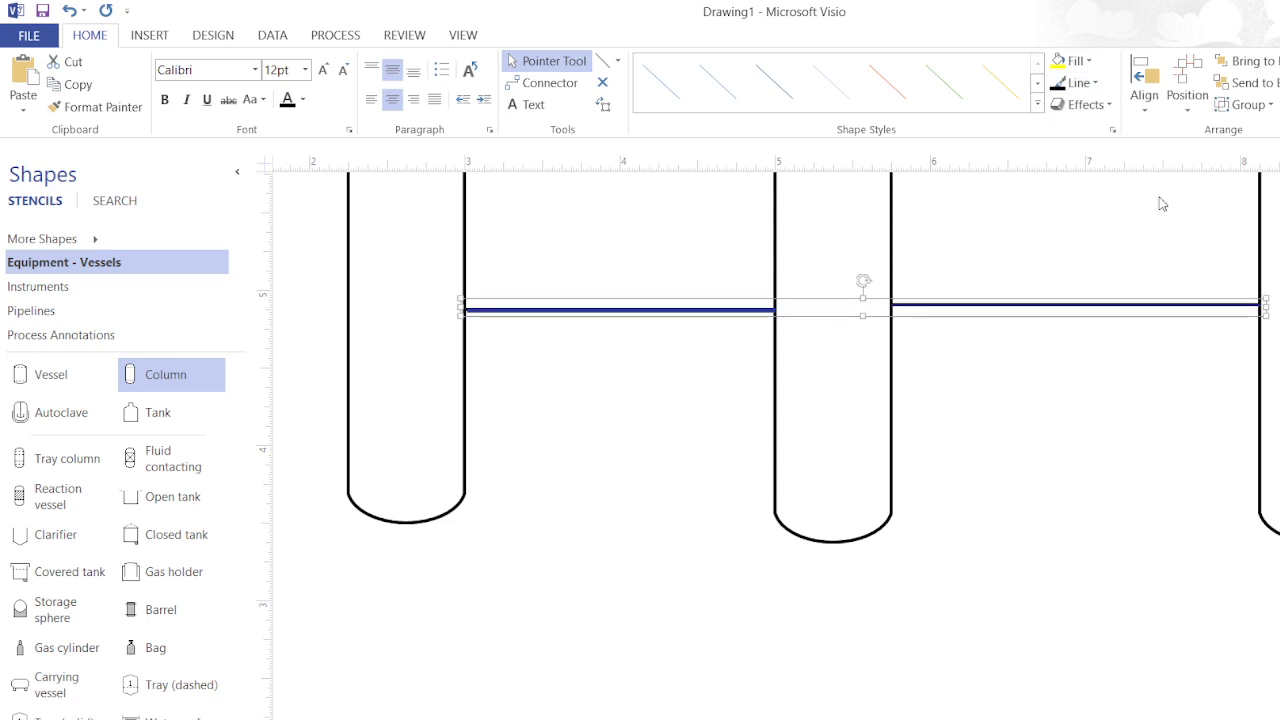
left_click(1098, 88)
mouse_move(1100, 412)
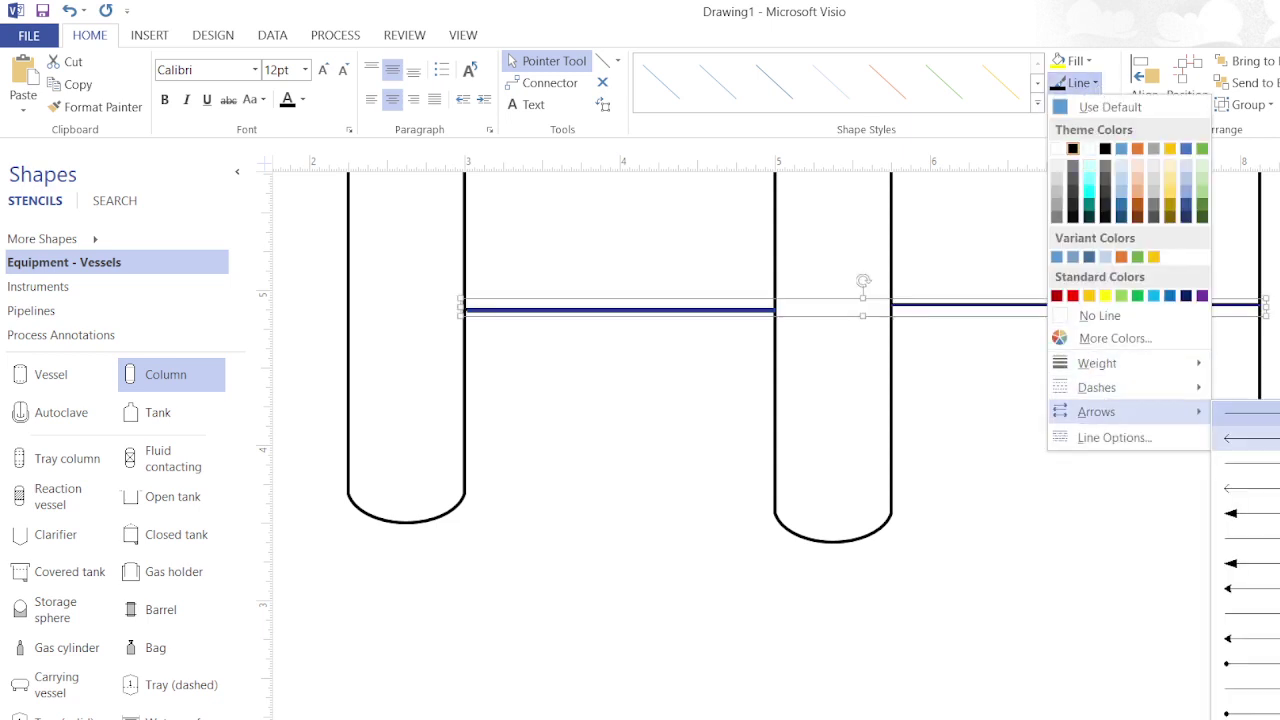
left_click(1245, 537)
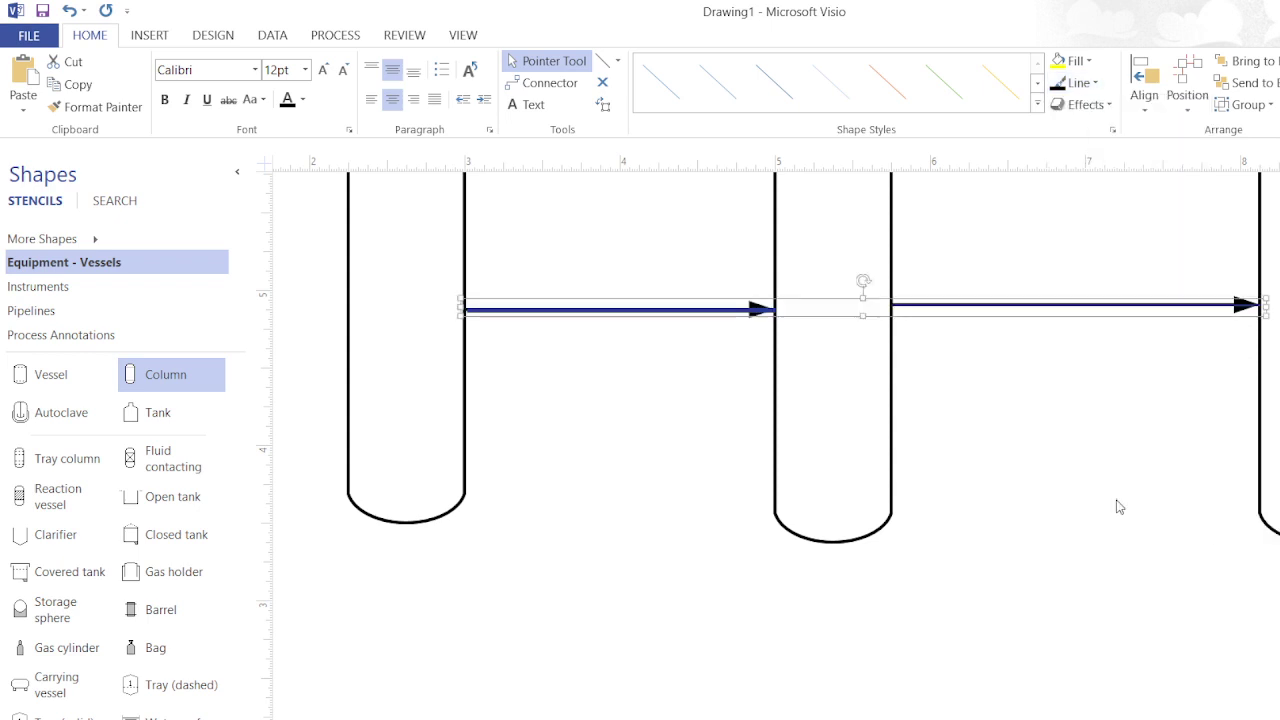
left_click(1084, 470)
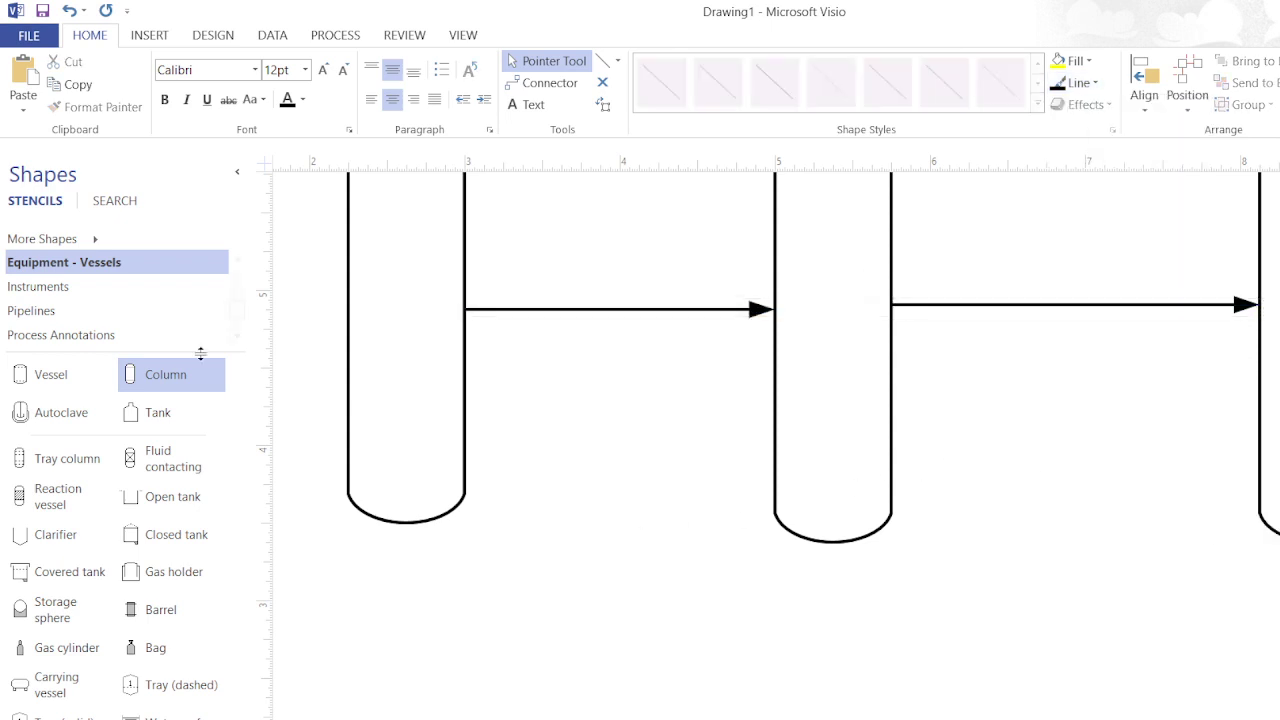
Drag a Globe valve from Valves and Fittings onto the left-to-middle pipeline
left_click(237, 340)
left_click(237, 340)
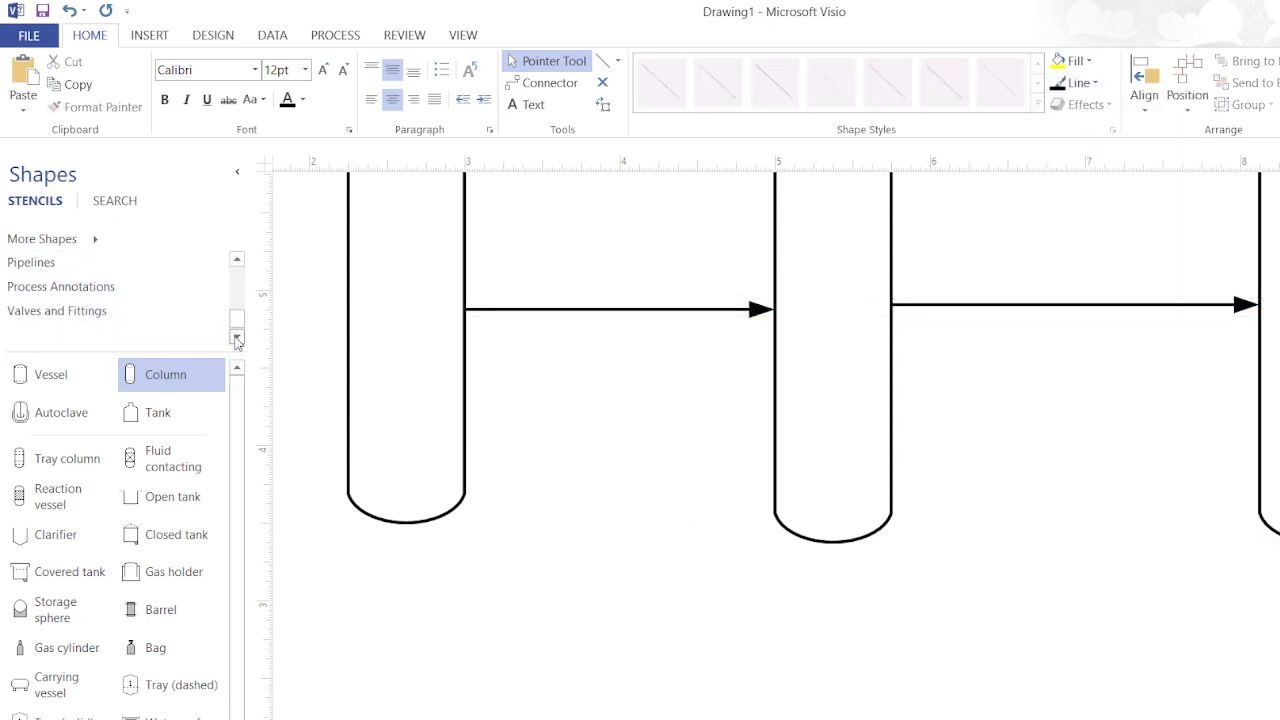
left_click(95, 311)
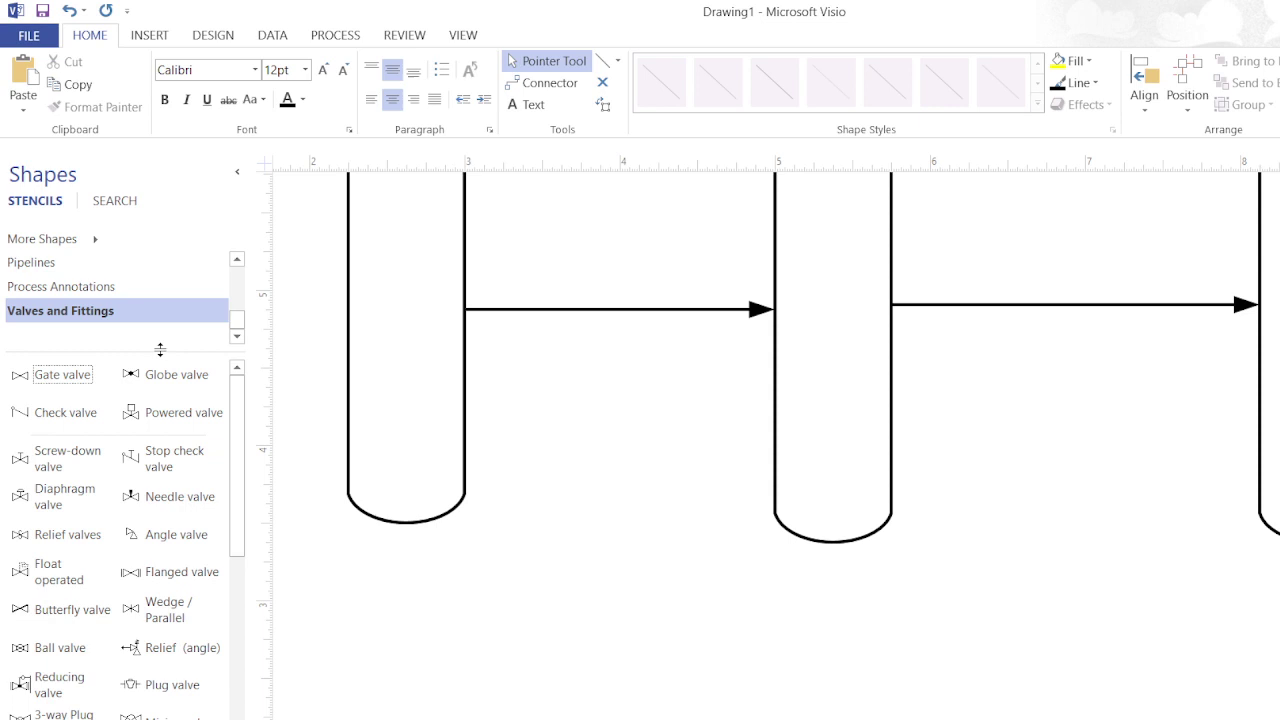
left_click_drag(150, 375, 590, 311)
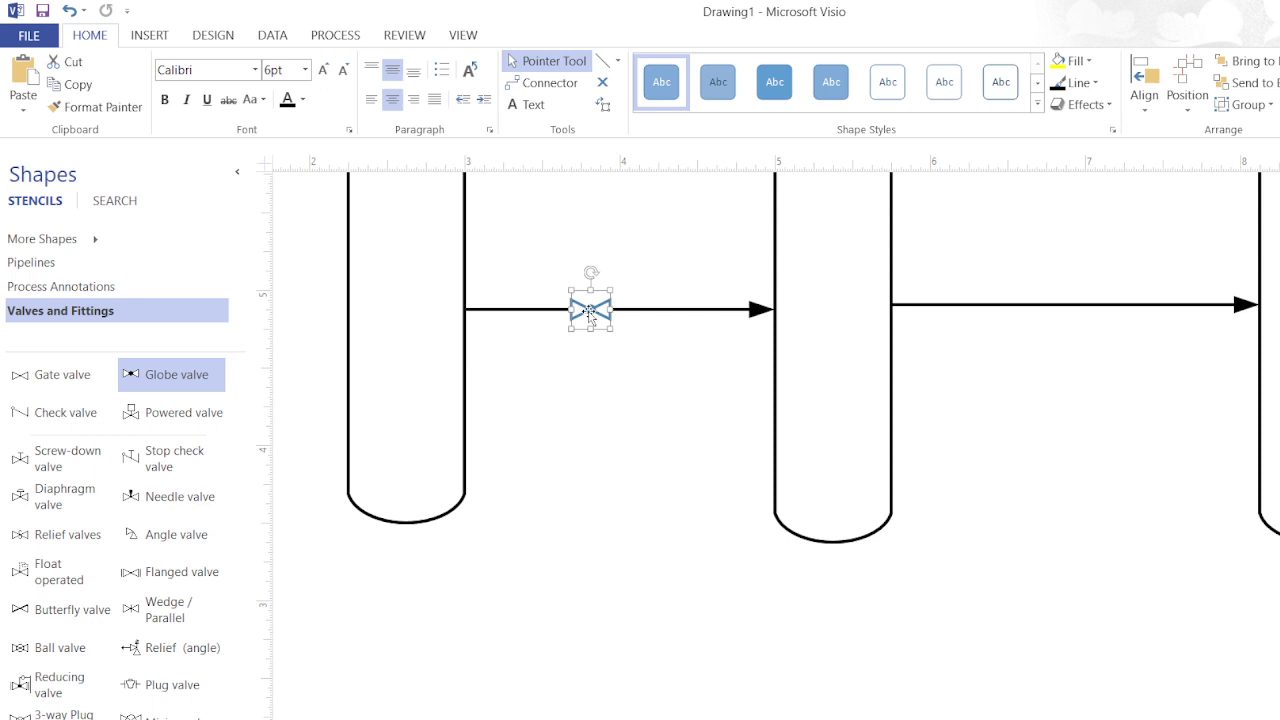
Copy the globe valve, paste it above the second pipeline, and nudge it down onto the line
right_click(590, 312)
left_click(705, 405)
right_click(1079, 256)
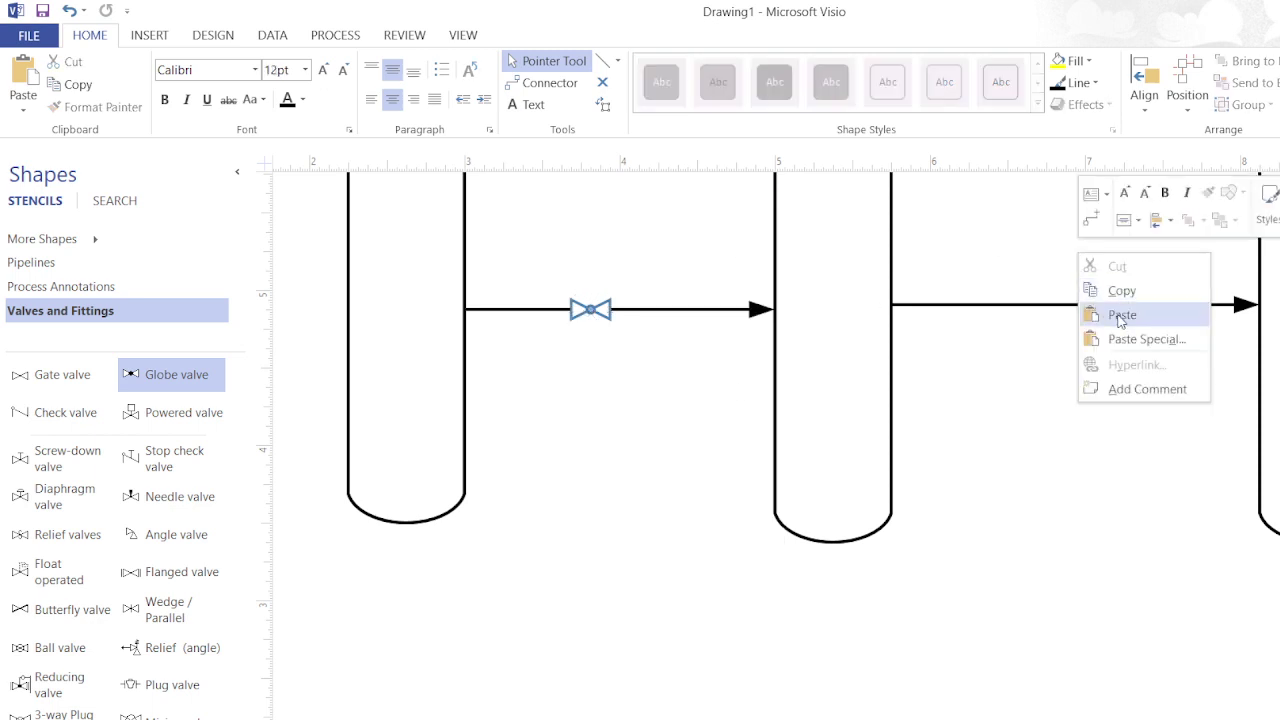
left_click(1121, 316)
key("Down")
key("Down")
key("Down")
key("Down")
key("Down")
key("Down")
key("Down")
key("Down")
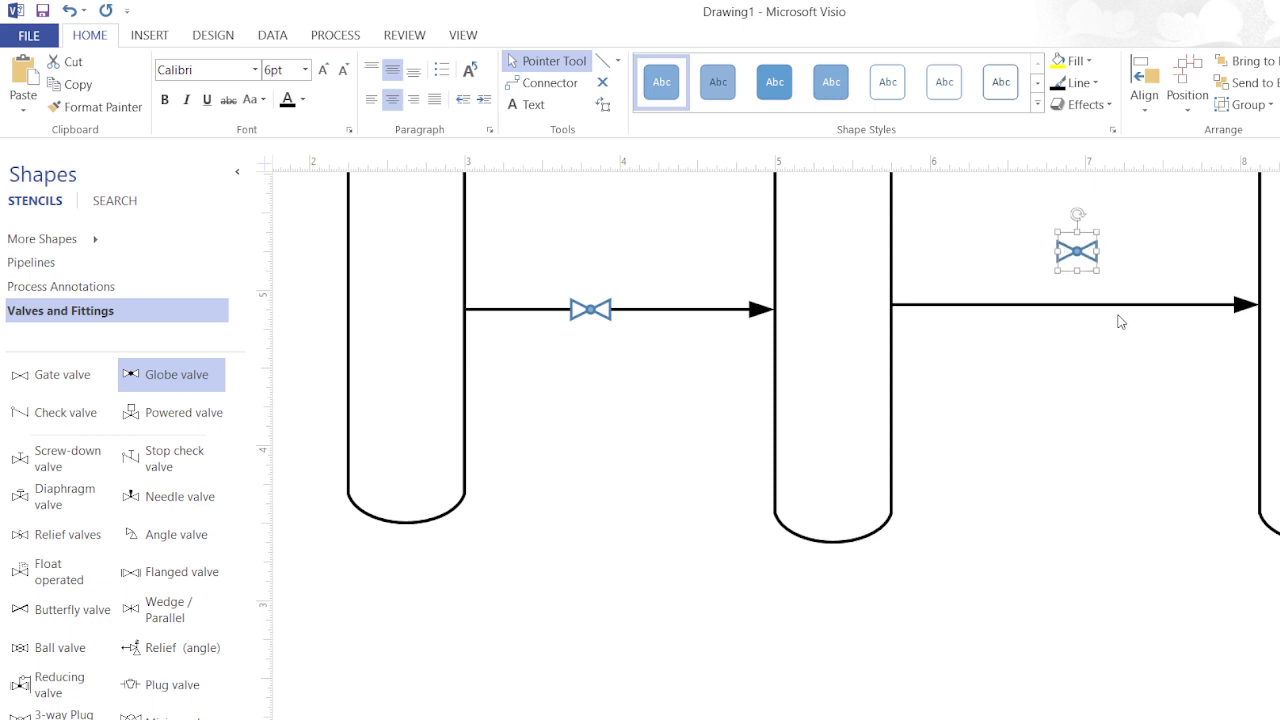
key("Down")
key("Down")
key("Down")
key("Down")
key("Down")
key("Down")
key("Down")
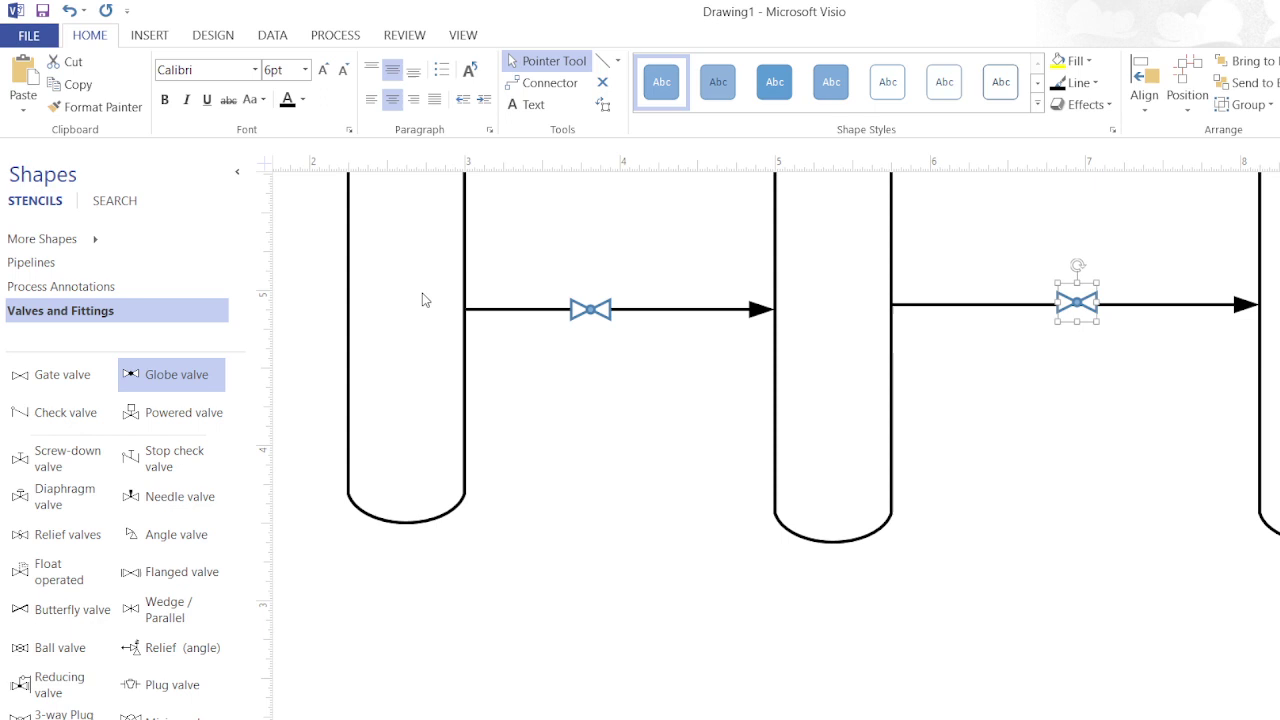
left_click_drag(490, 257, 1240, 378)
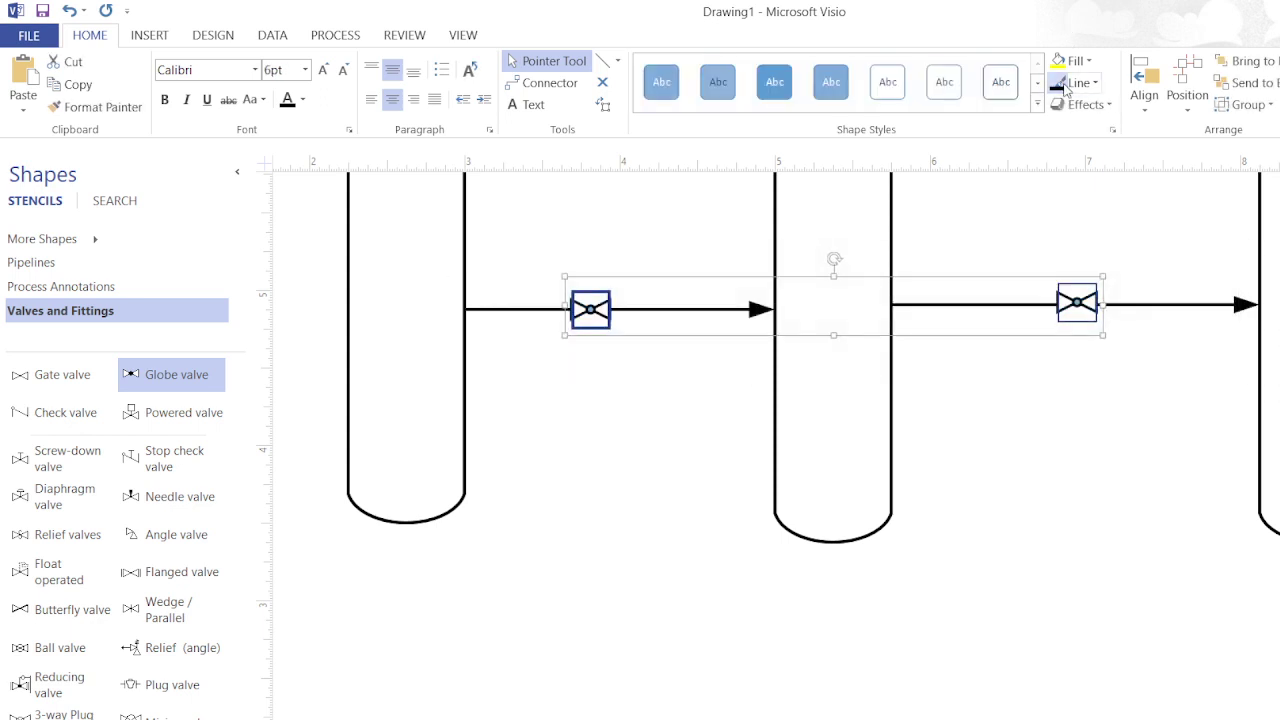
Select both valves along with the second pipeline and set their fill to No Fill
left_click(1010, 489)
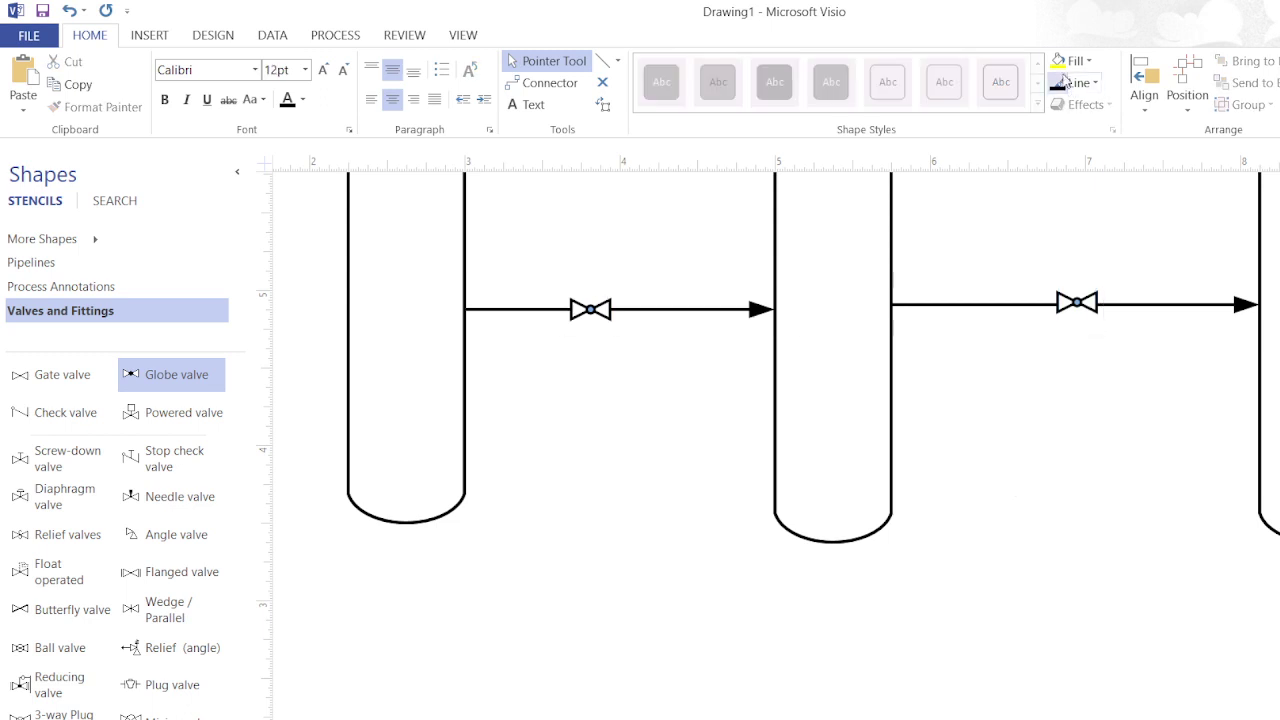
left_click_drag(515, 246, 1276, 486)
left_click(1090, 62)
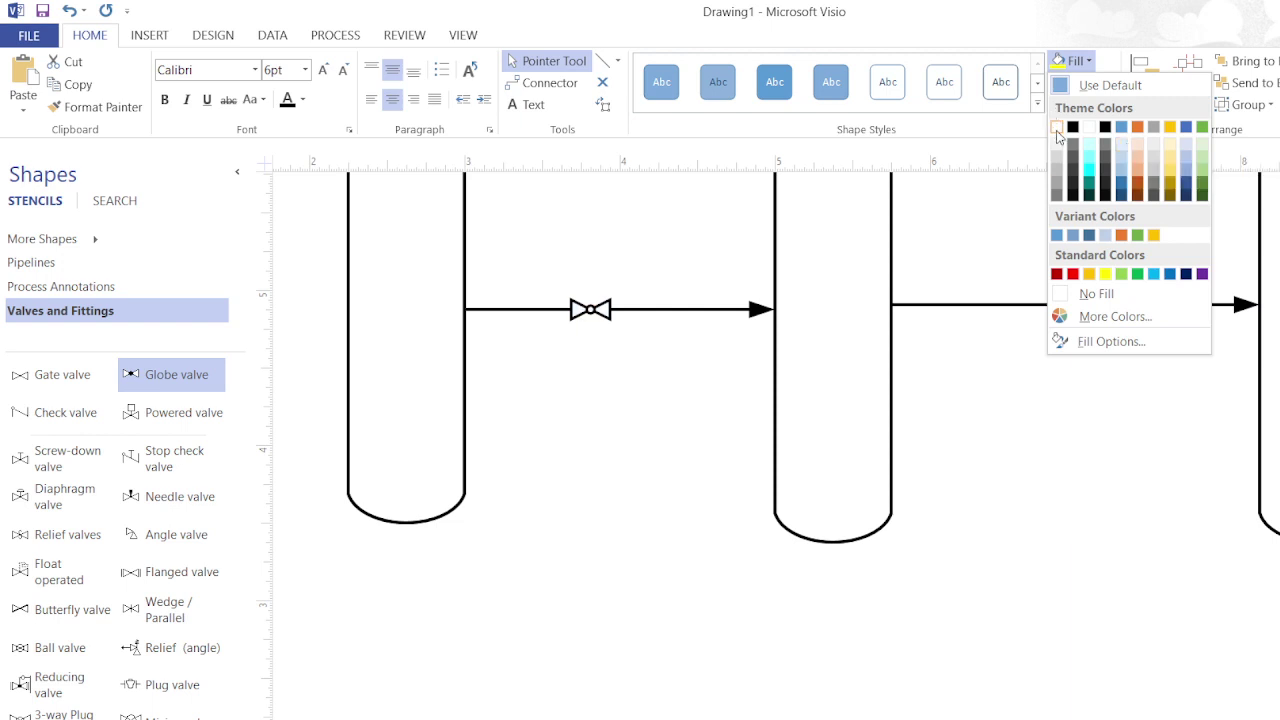
left_click(1063, 296)
left_click(1016, 452)
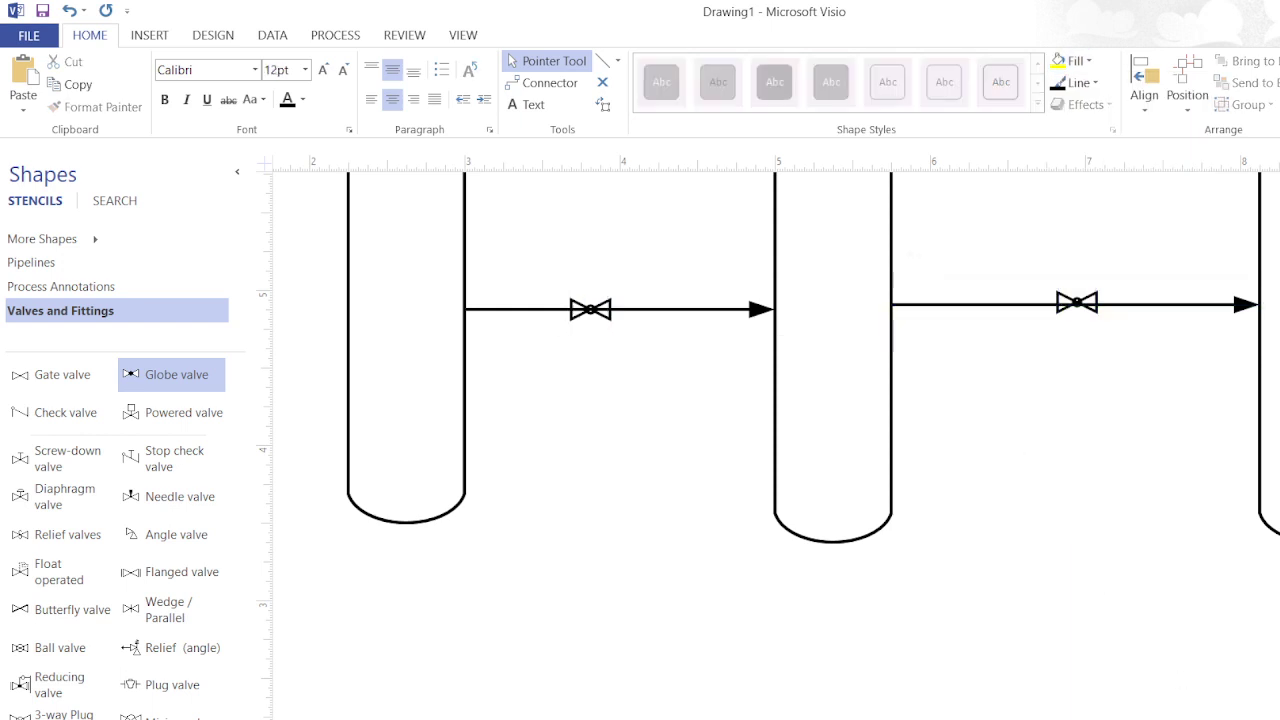
Zoom out to show the full page, then pick the Globe valve shape in the stencil
scroll(904, 464, "down", 3)
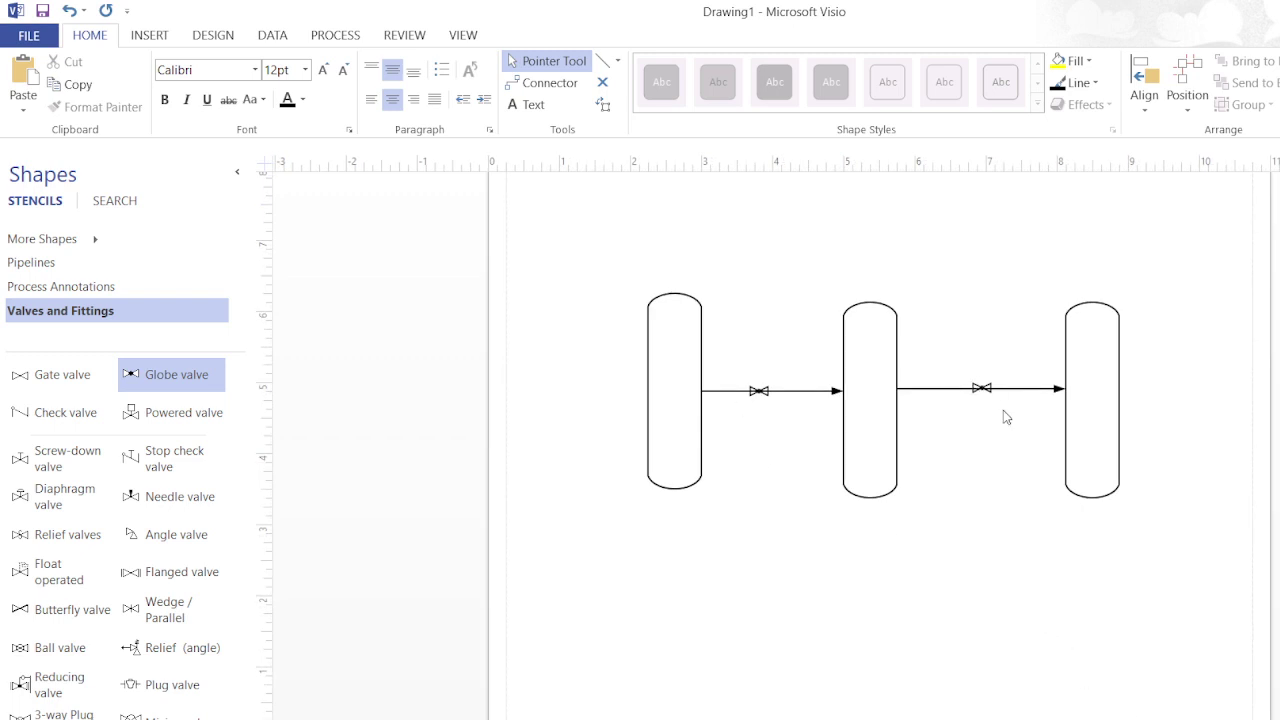
left_click(981, 389)
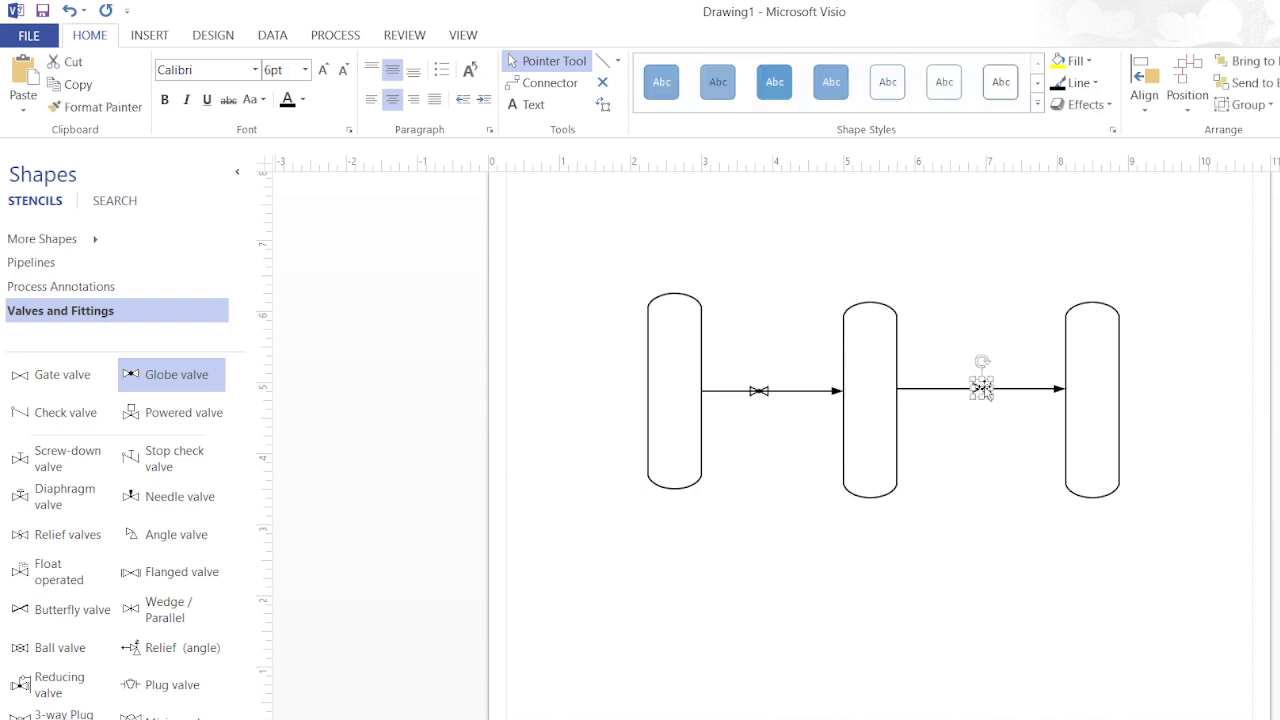
left_click(929, 484)
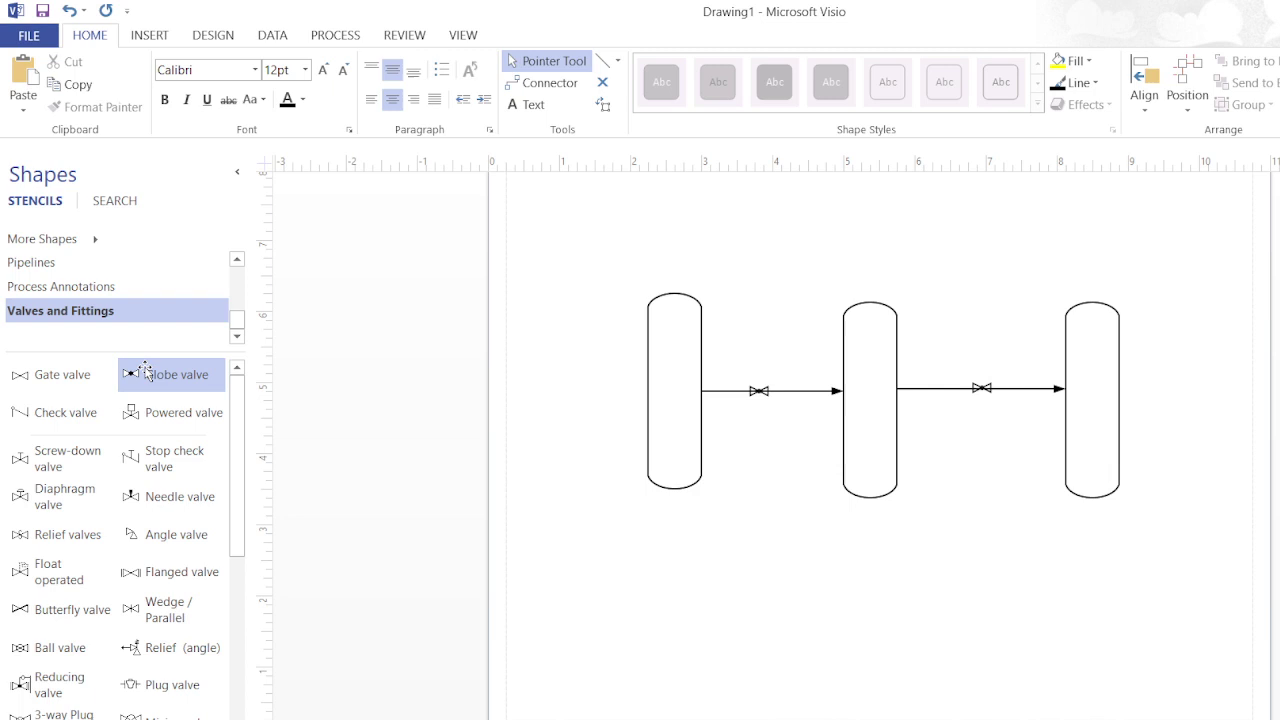
left_click(180, 372)
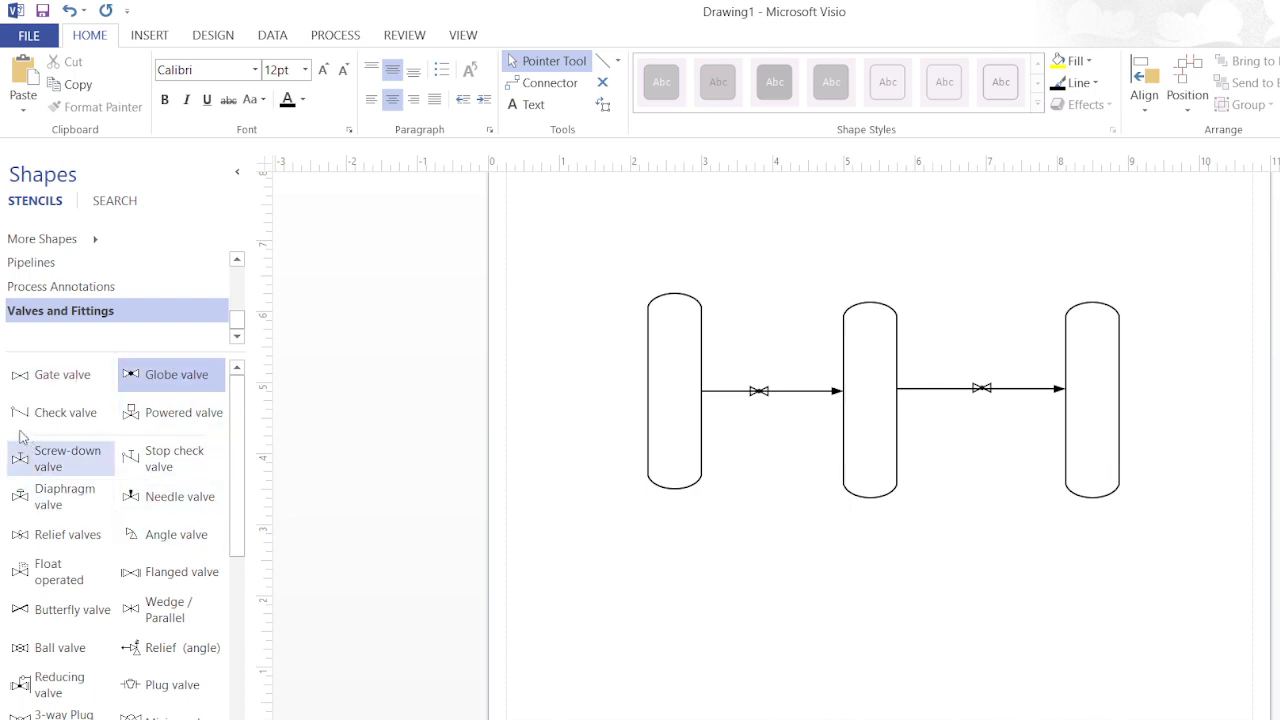
Place a gate valve on the first pipeline beside the globe valve and show the Pipelines stencil
left_click_drag(45, 380, 790, 395)
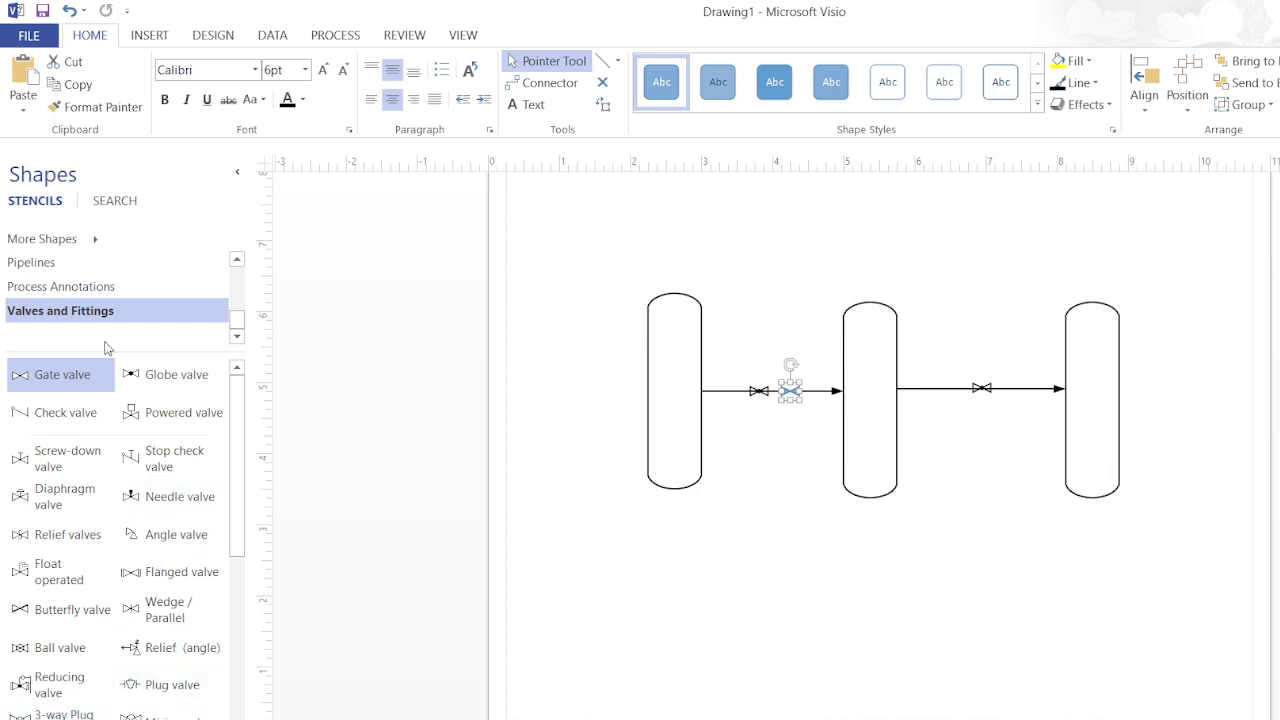
left_click(52, 264)
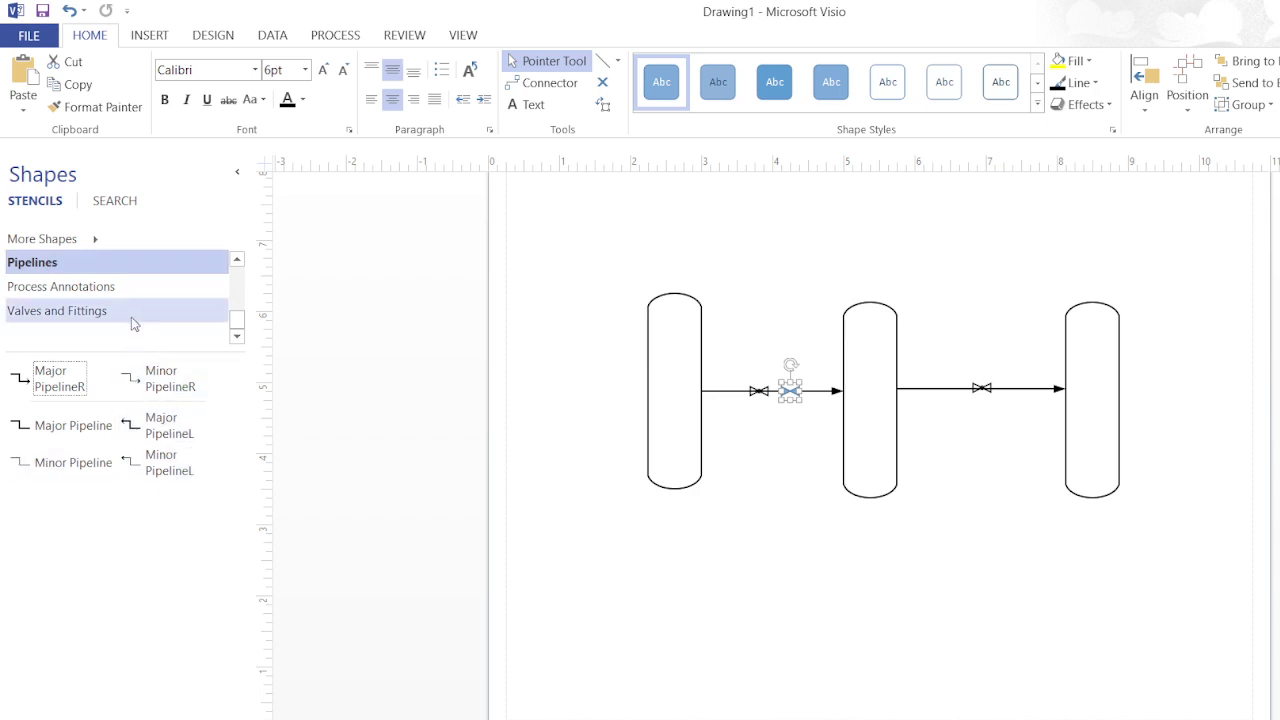
left_click(239, 297)
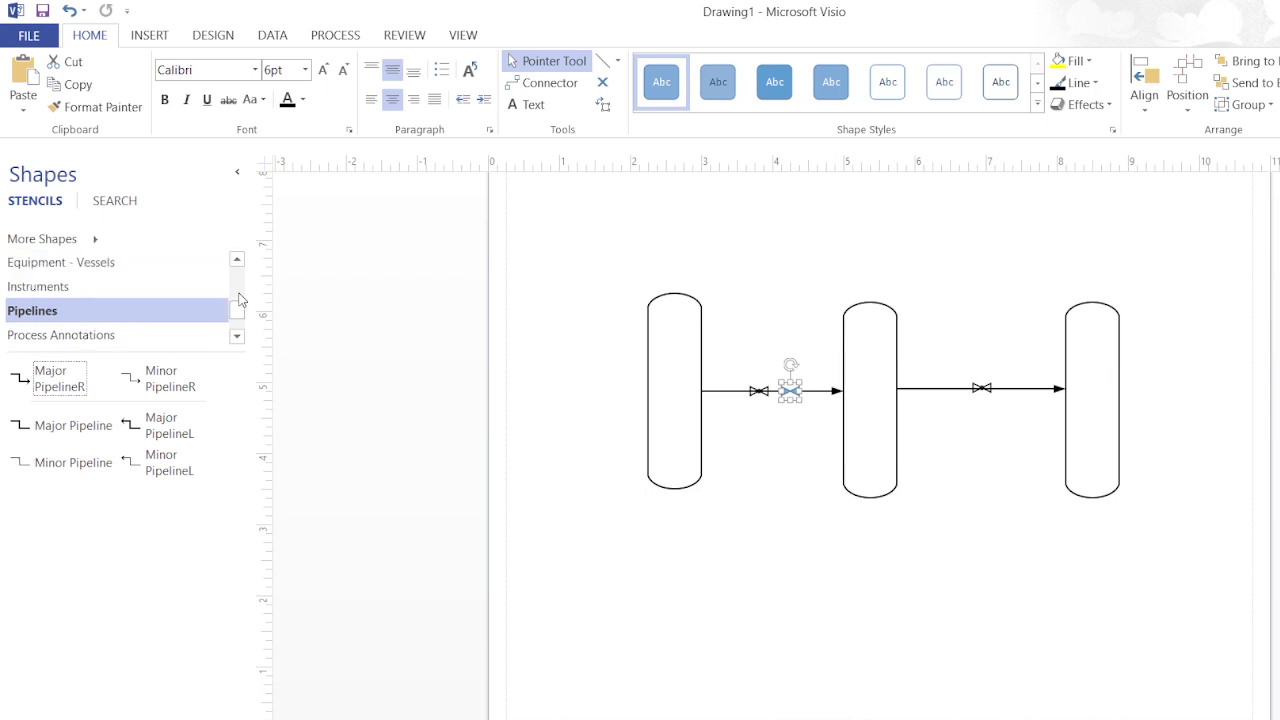
Delete the extra gate valve and place Indicator 2 instruments above both pipelines
left_click(33, 292)
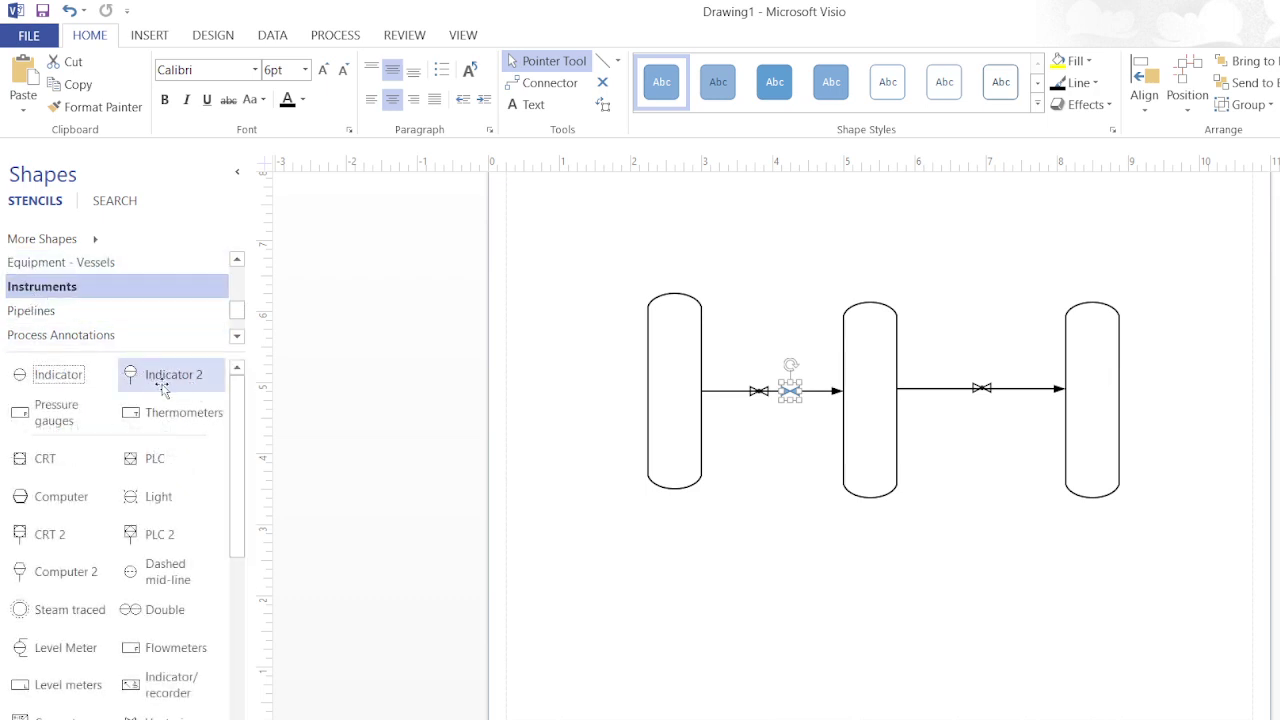
left_click_drag(160, 376, 720, 366)
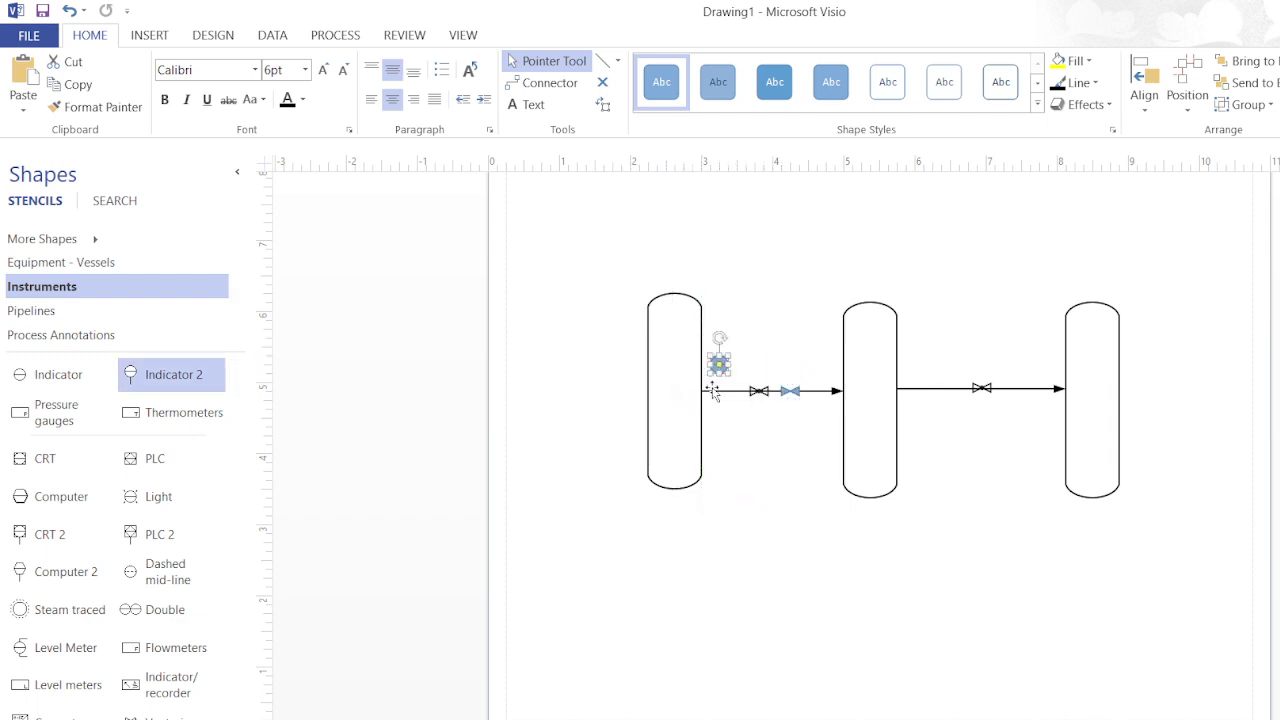
left_click(791, 392)
key("Delete")
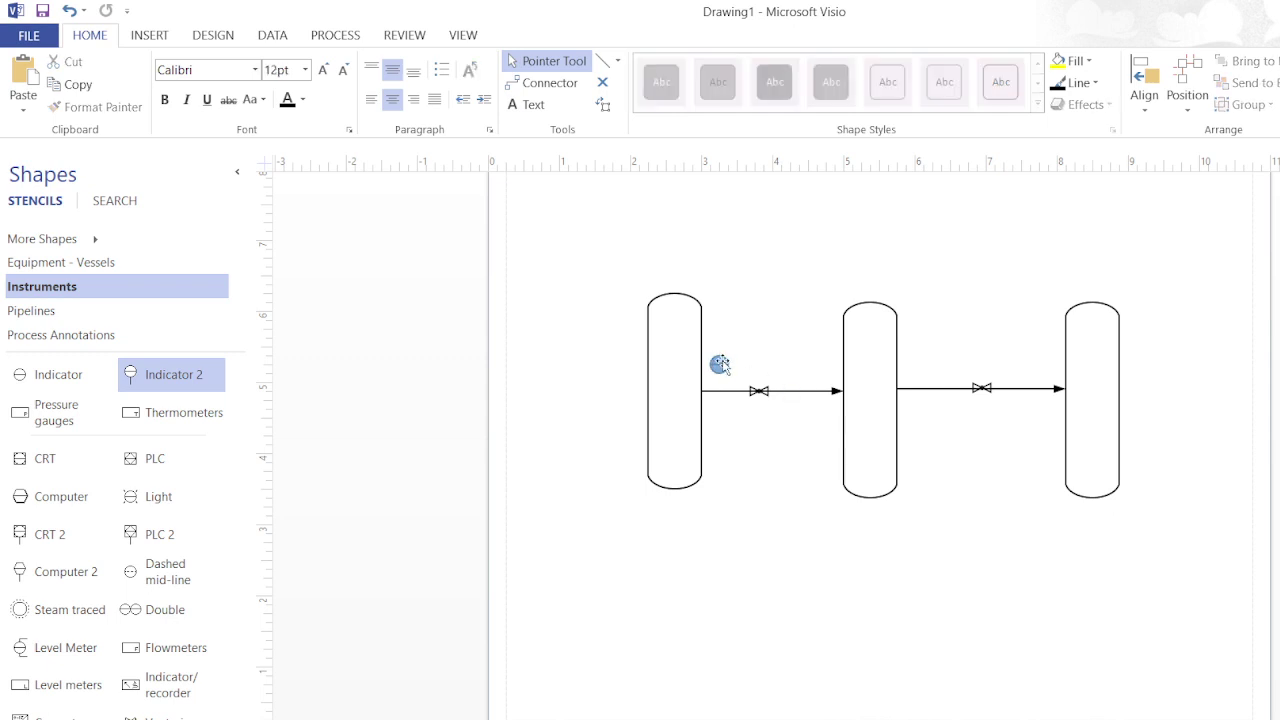
left_click_drag(720, 364, 797, 357)
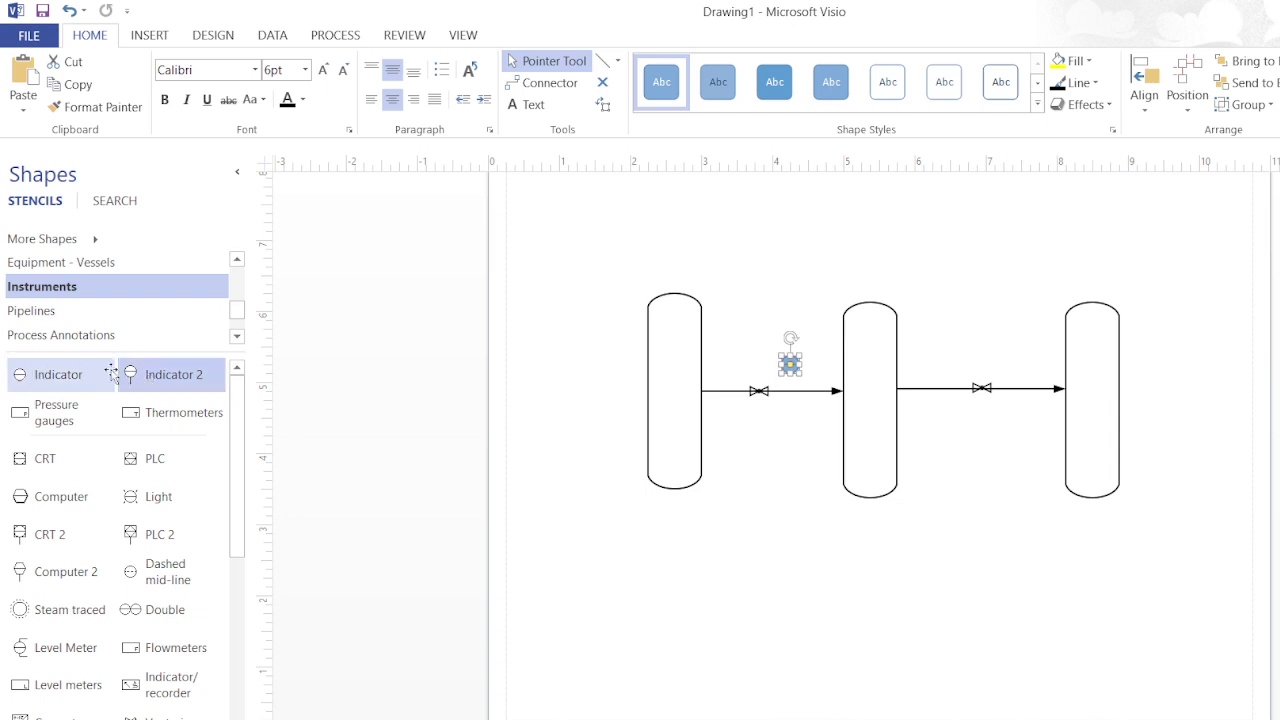
left_click_drag(158, 376, 932, 368)
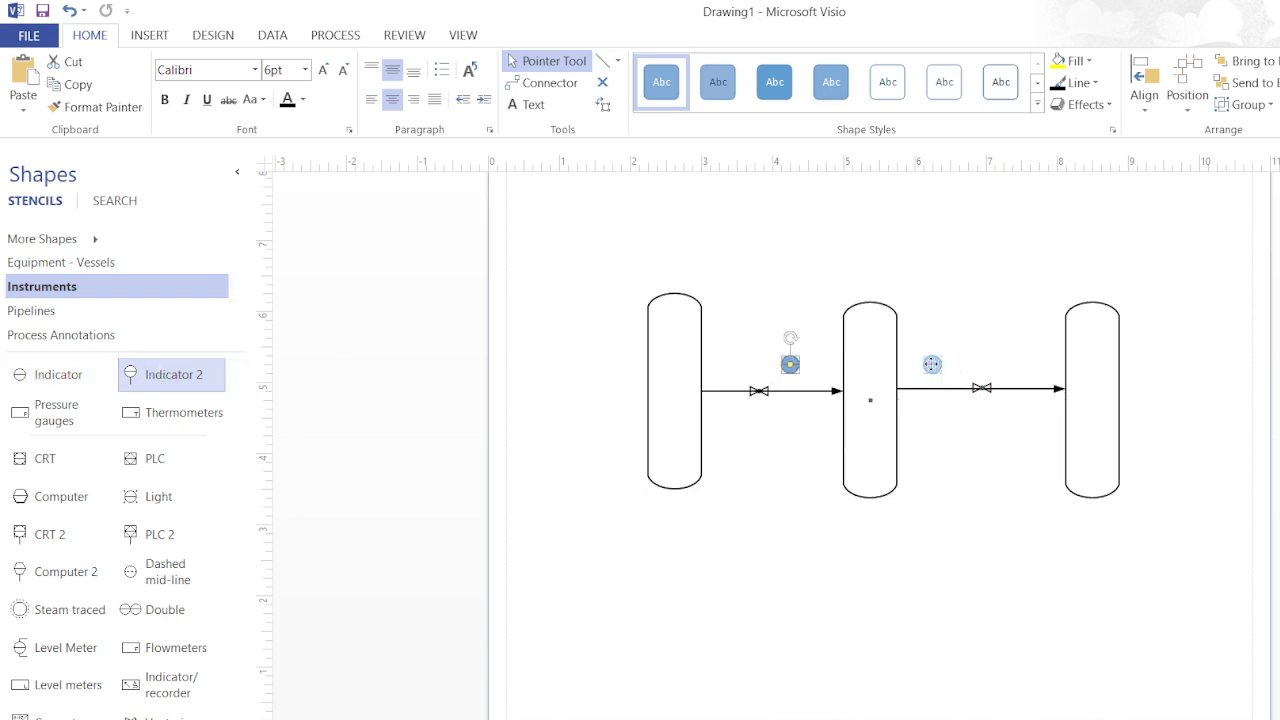
Give the selected indicators No Fill so they show as plain outline circles
left_click(940, 444)
left_click_drag(760, 345, 1048, 428)
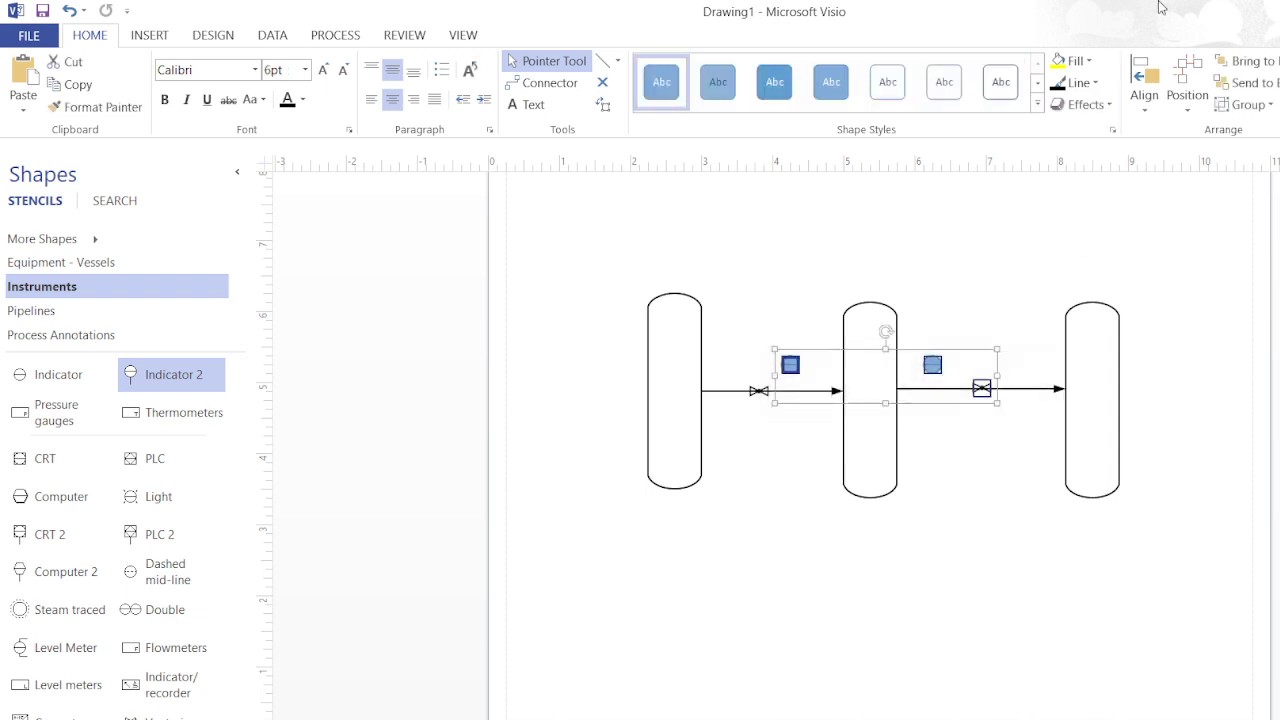
left_click(1073, 61)
left_click(1060, 303)
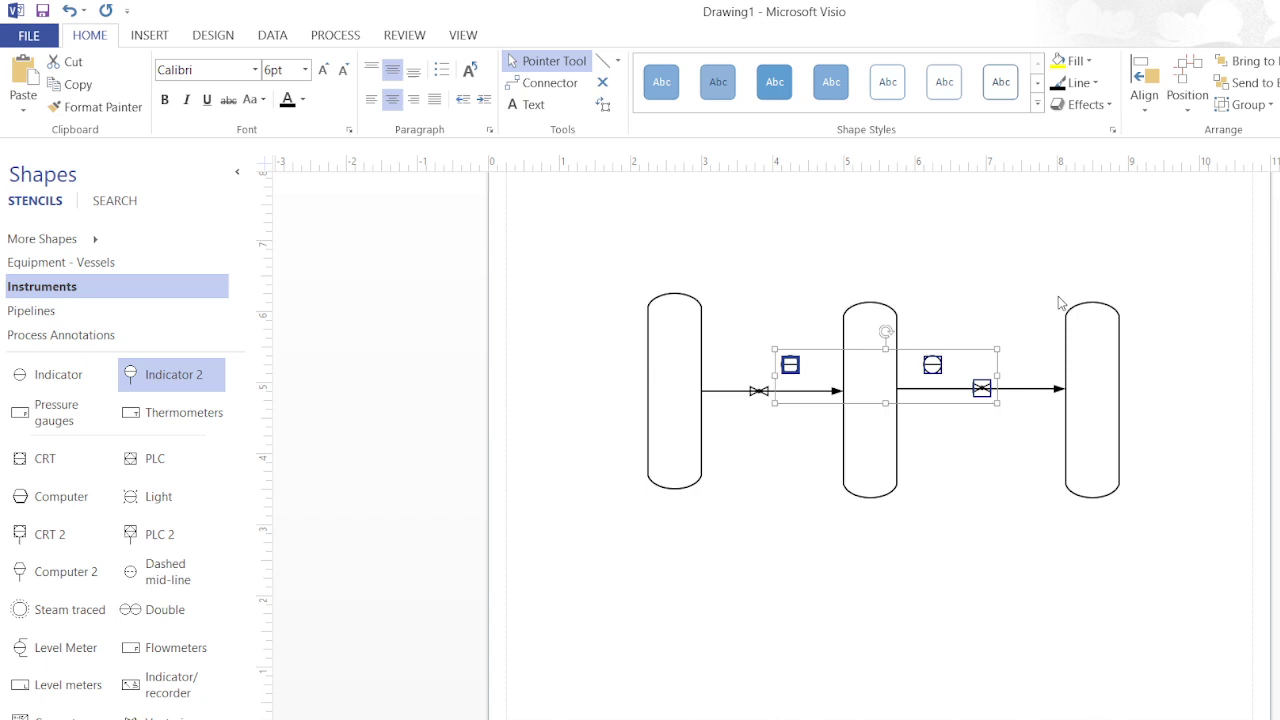
left_click(1060, 303)
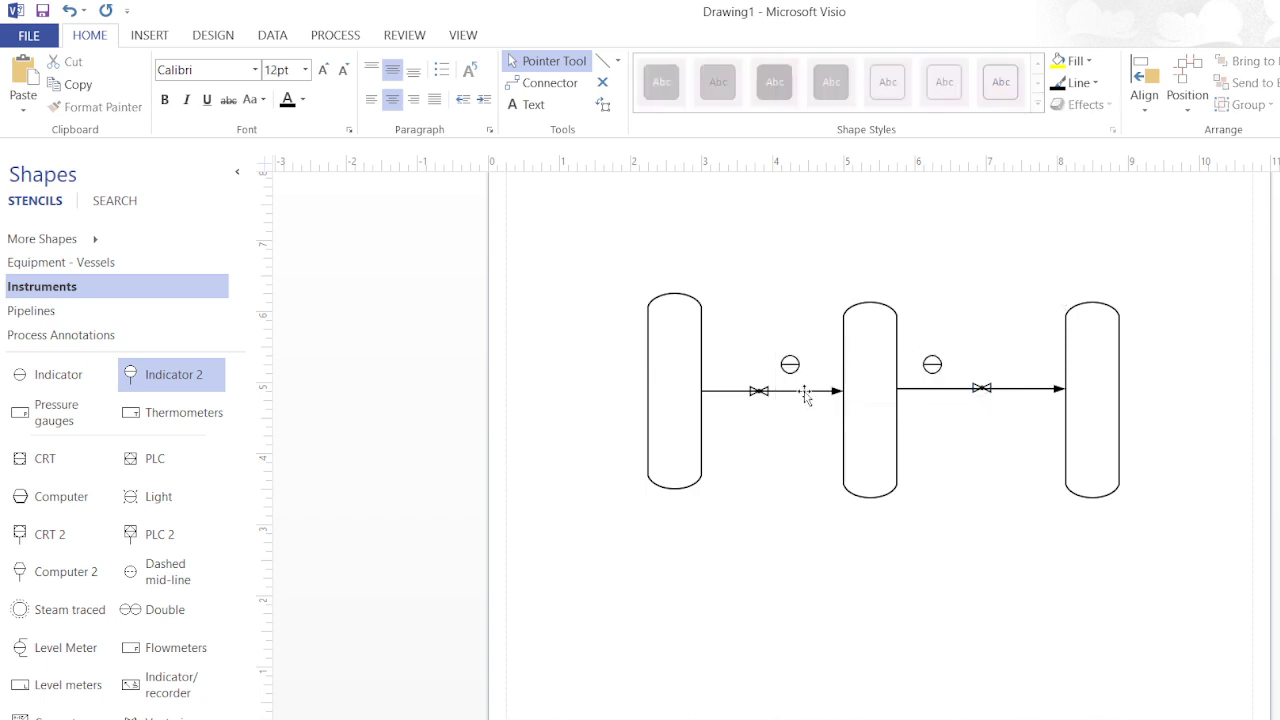
Choose the Line tool from the drawing-tools list and zoom in on the pipelines
left_click(617, 61)
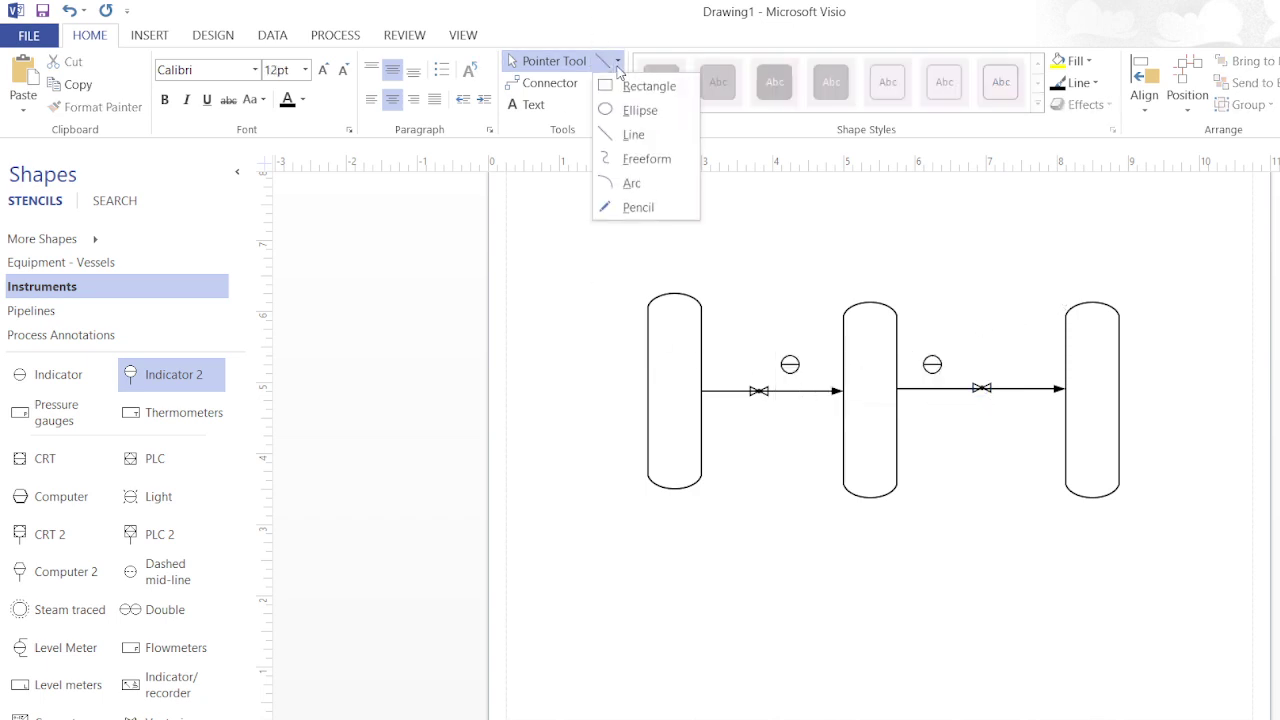
left_click(632, 133)
left_click(617, 61)
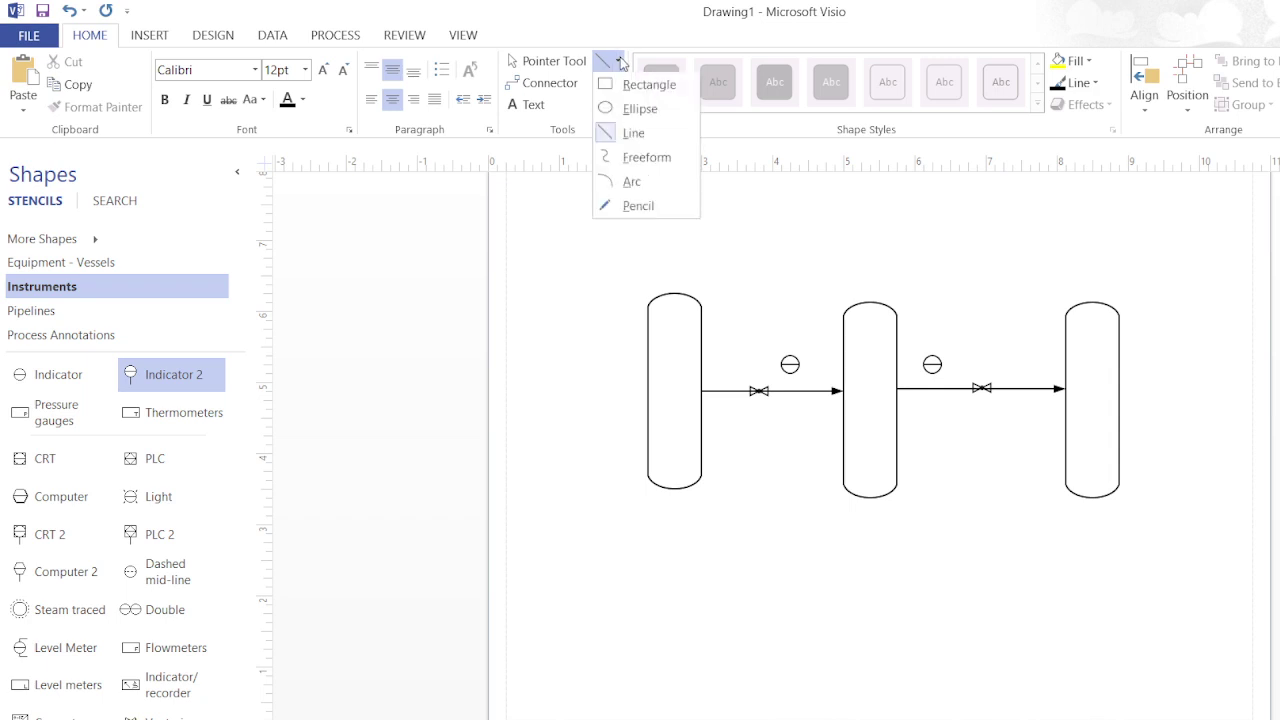
left_click(632, 108)
left_click(617, 61)
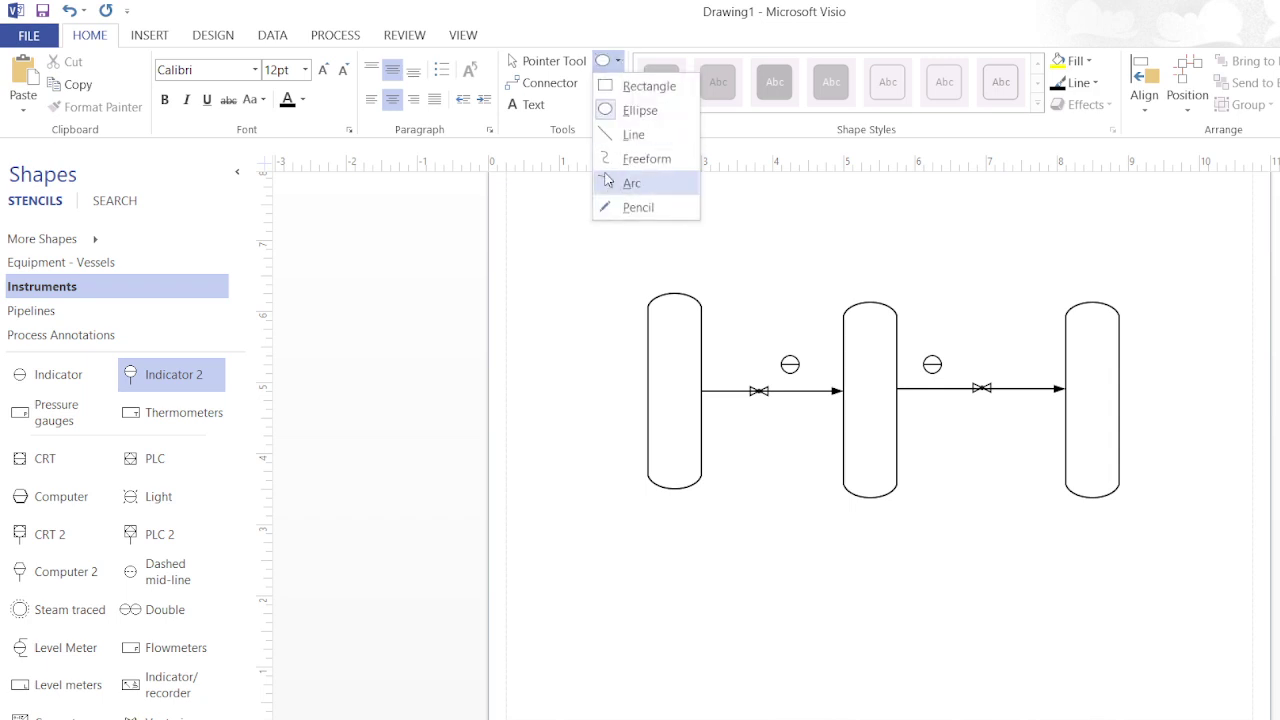
left_click(632, 108)
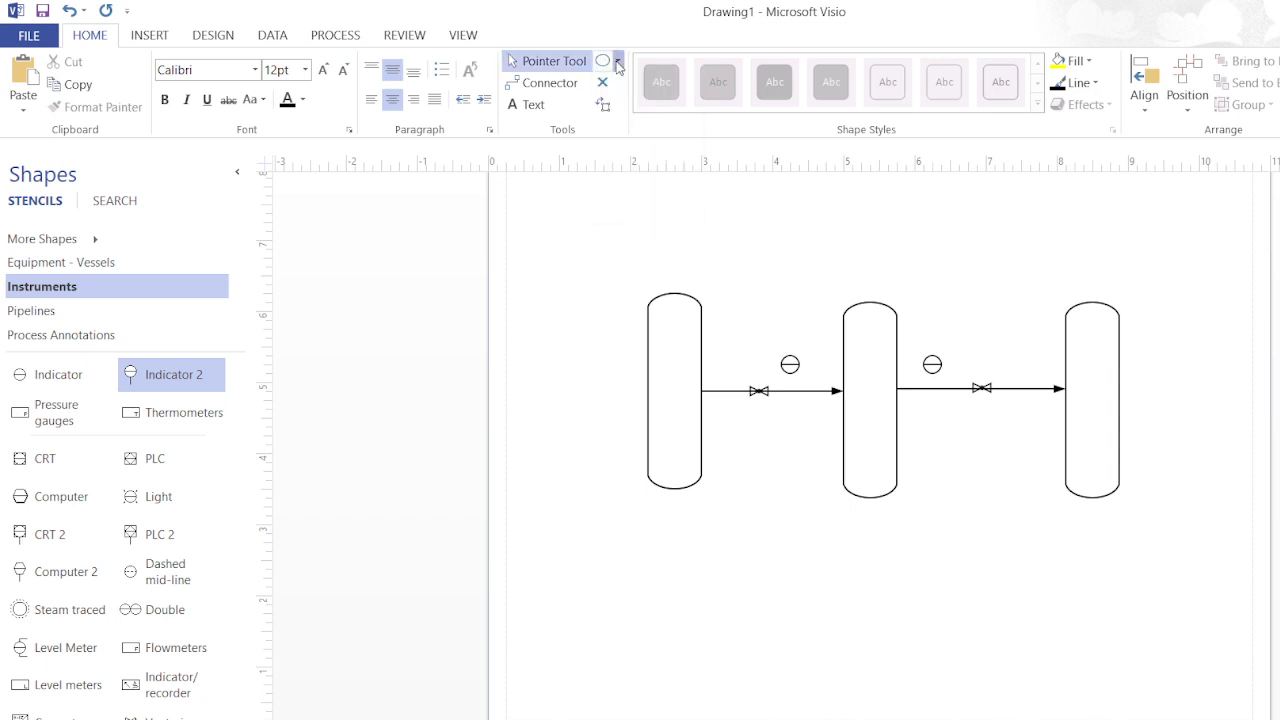
left_click(617, 61)
left_click(628, 132)
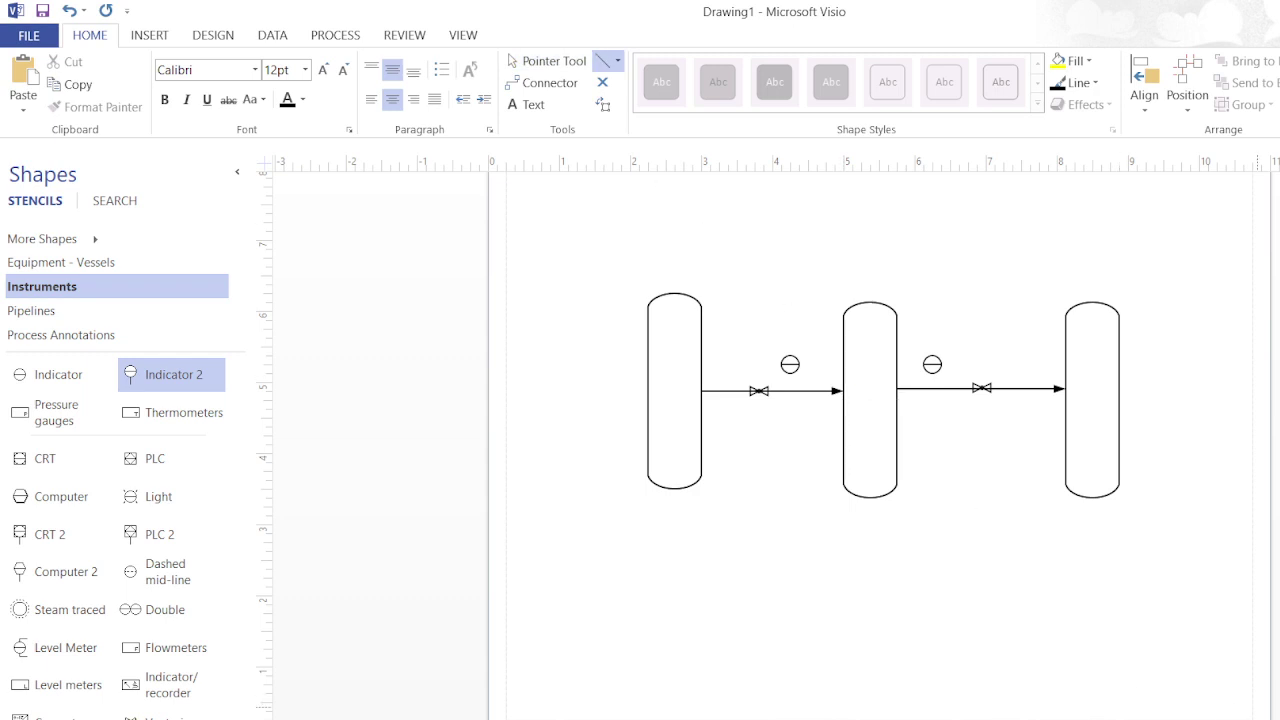
scroll(903, 458, "up", 4)
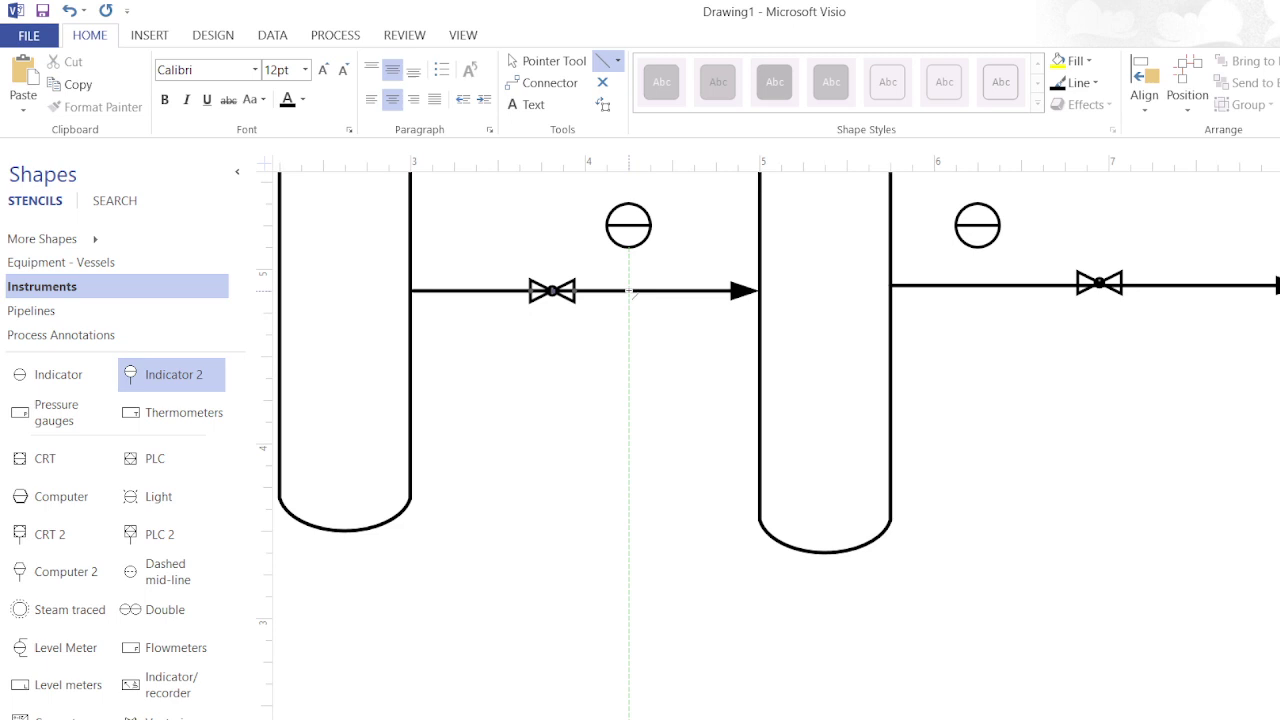
Draw vertical stems from the left and right pipelines up to their indicators
left_click_drag(629, 291, 629, 247)
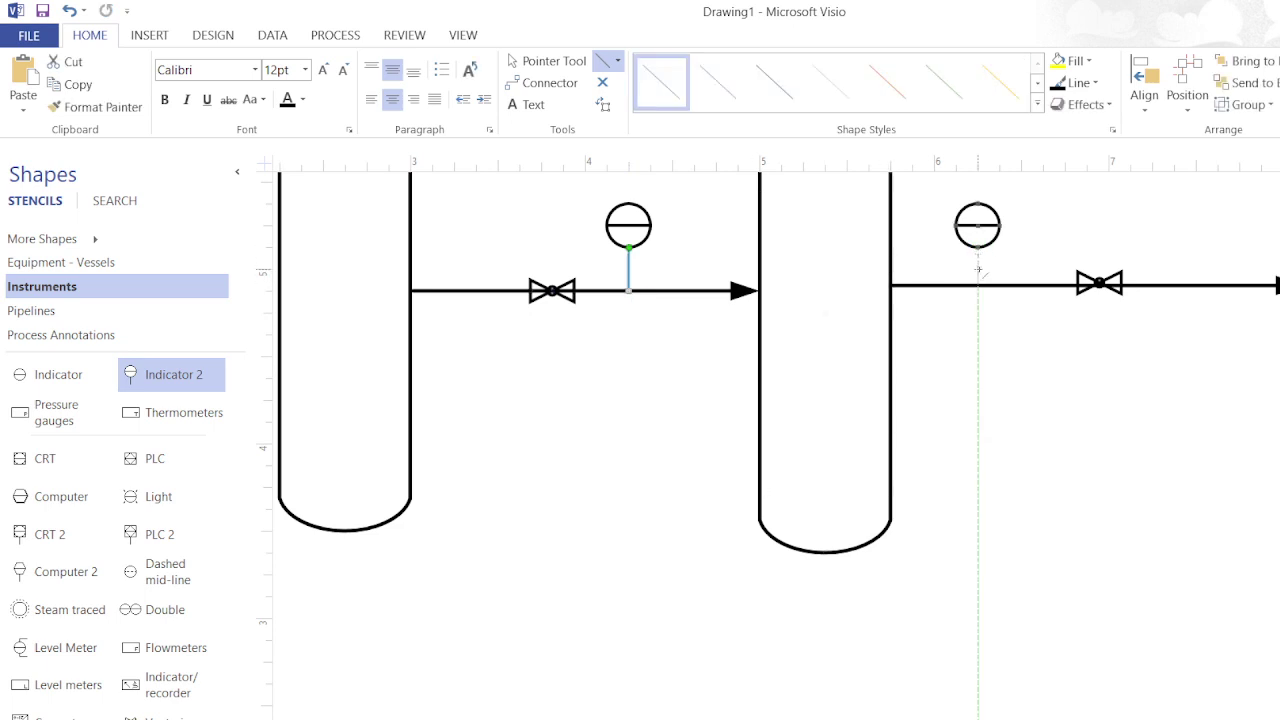
left_click_drag(978, 286, 978, 247)
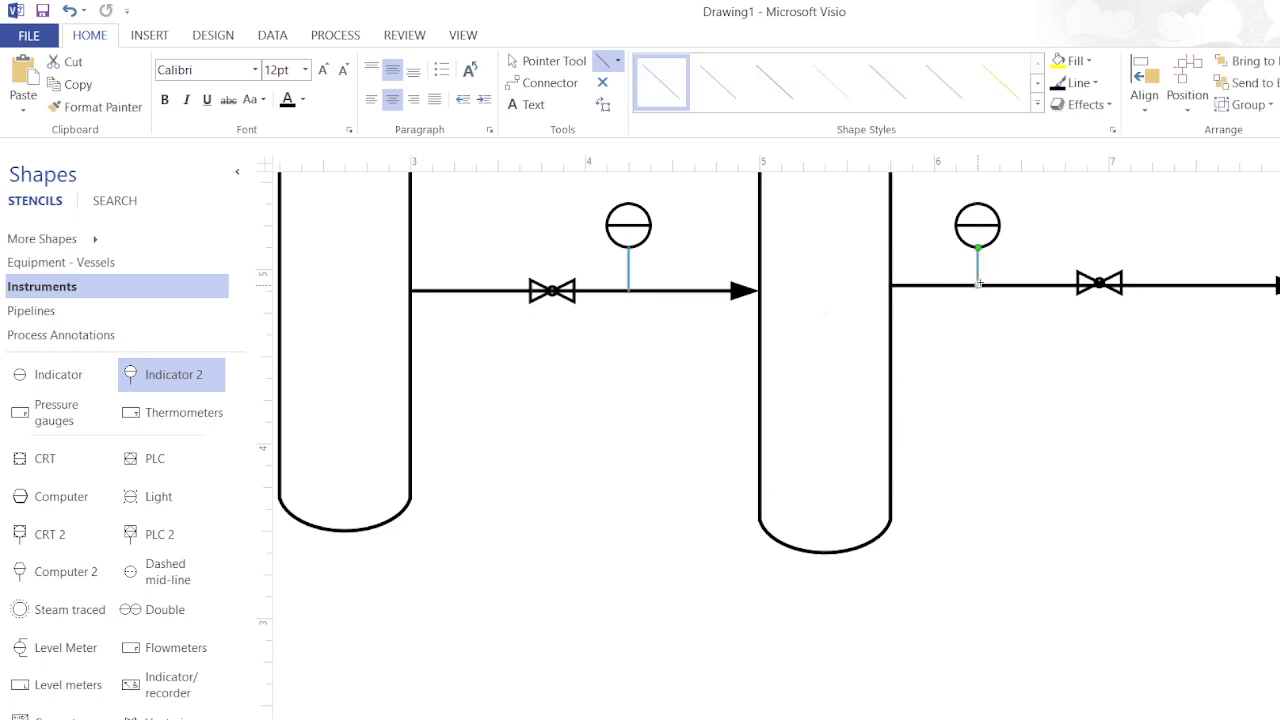
left_click(518, 62)
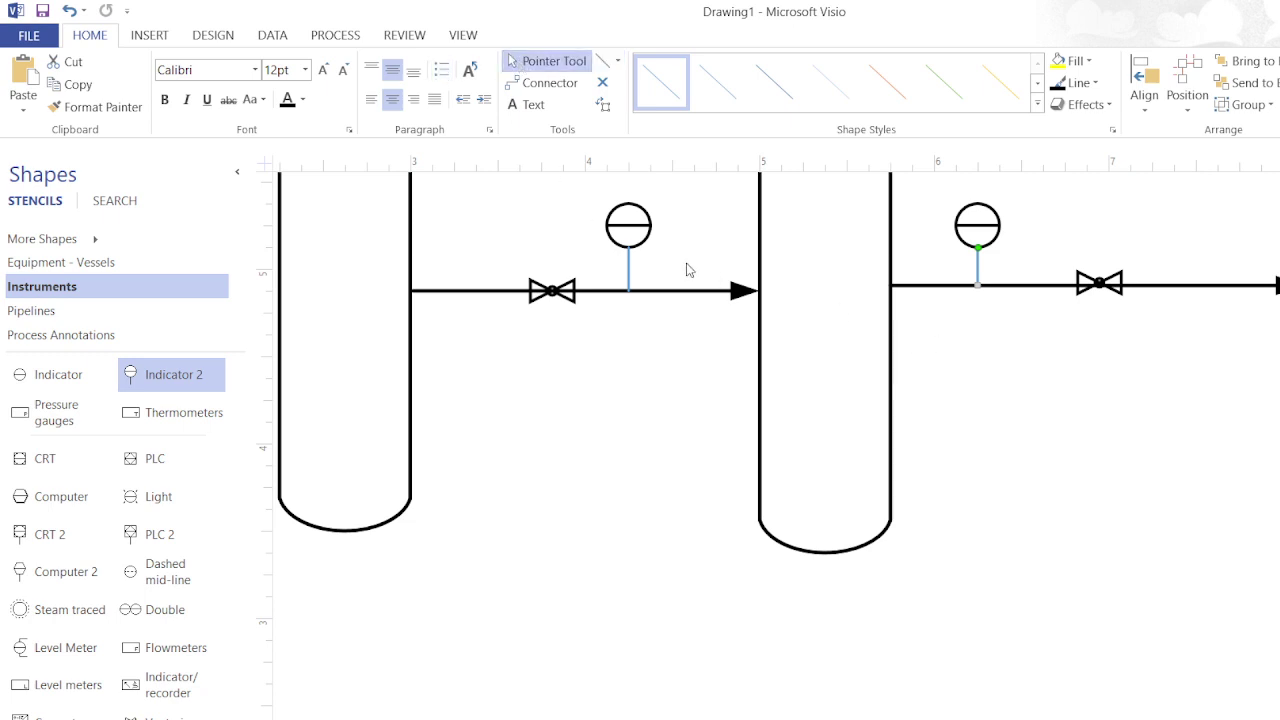
left_click_drag(577, 208, 1140, 368)
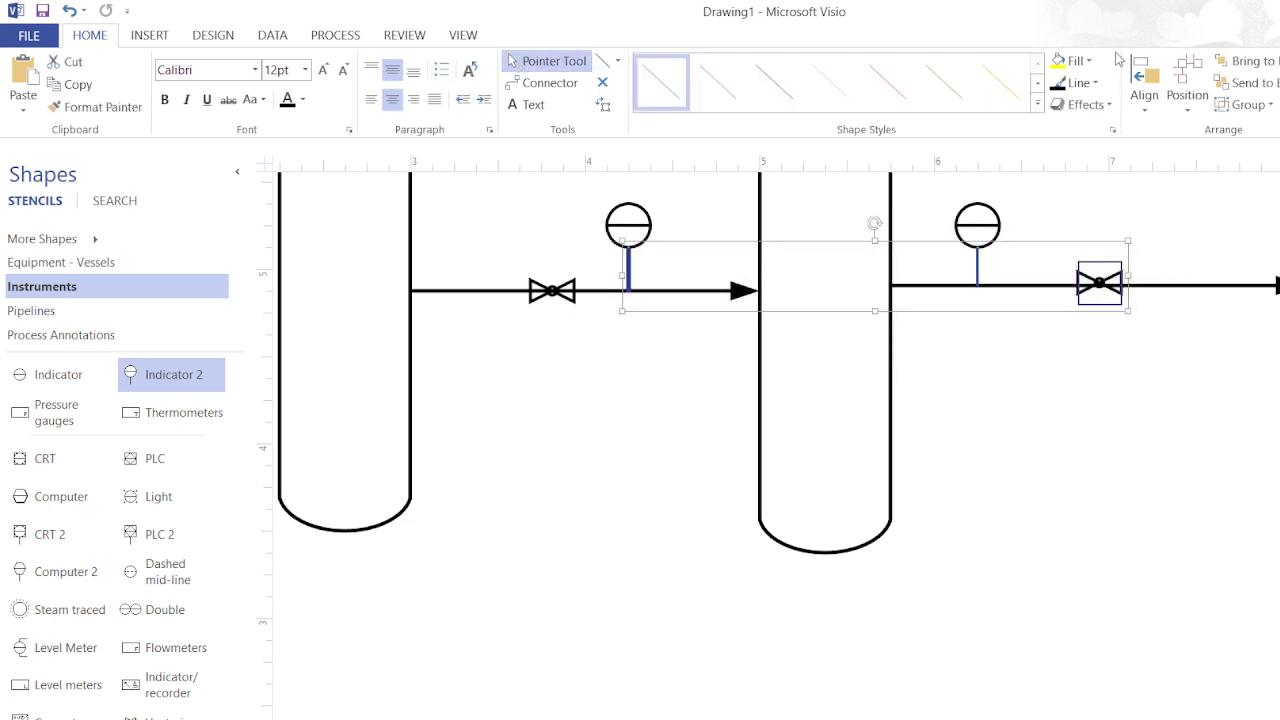
left_click(953, 451)
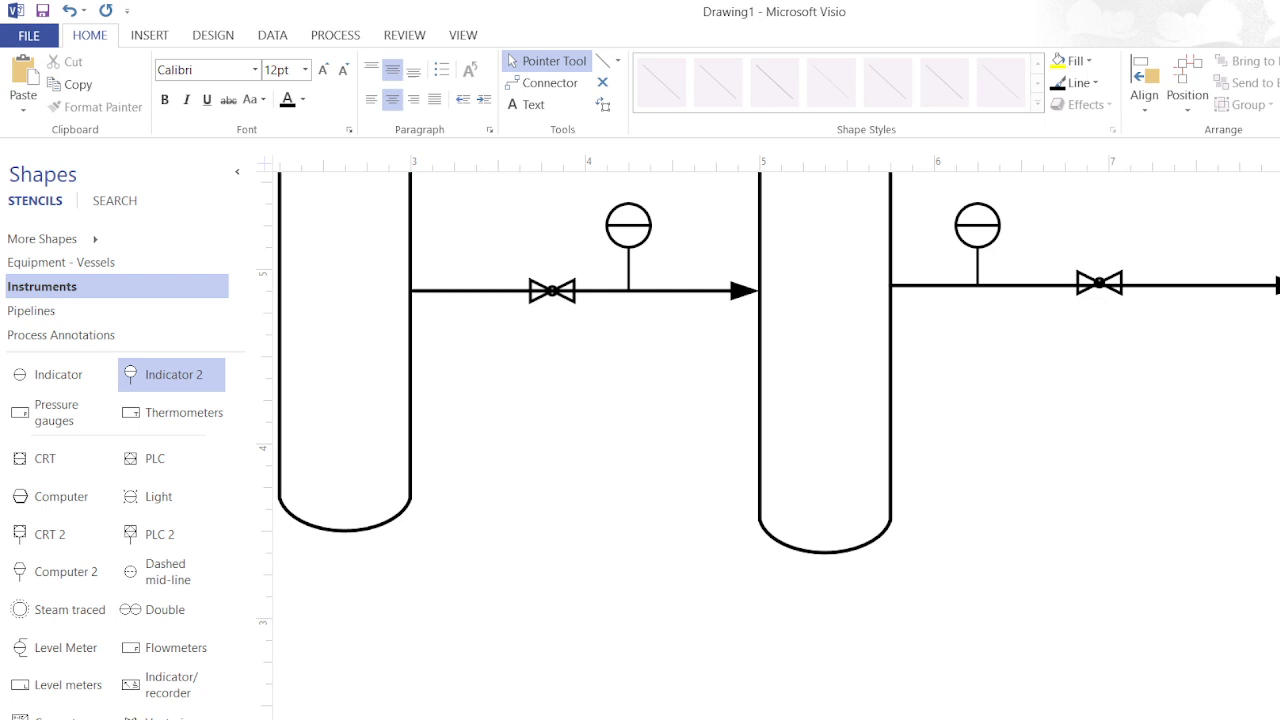
Fit the whole page in the window with Ctrl+Shift+W
key("ctrl+shift+w")
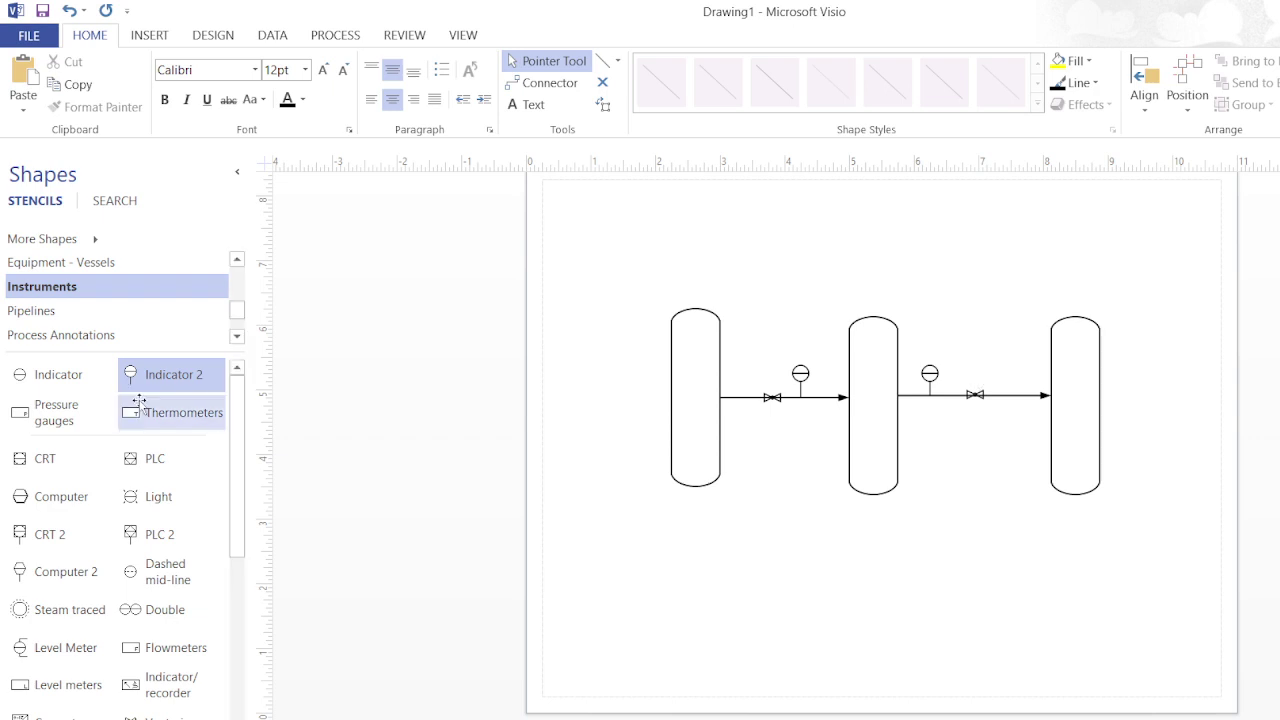
Add a trial Boiler above the right pipeline and draw a line from the pipe to it
scroll(236, 298, "up", 1)
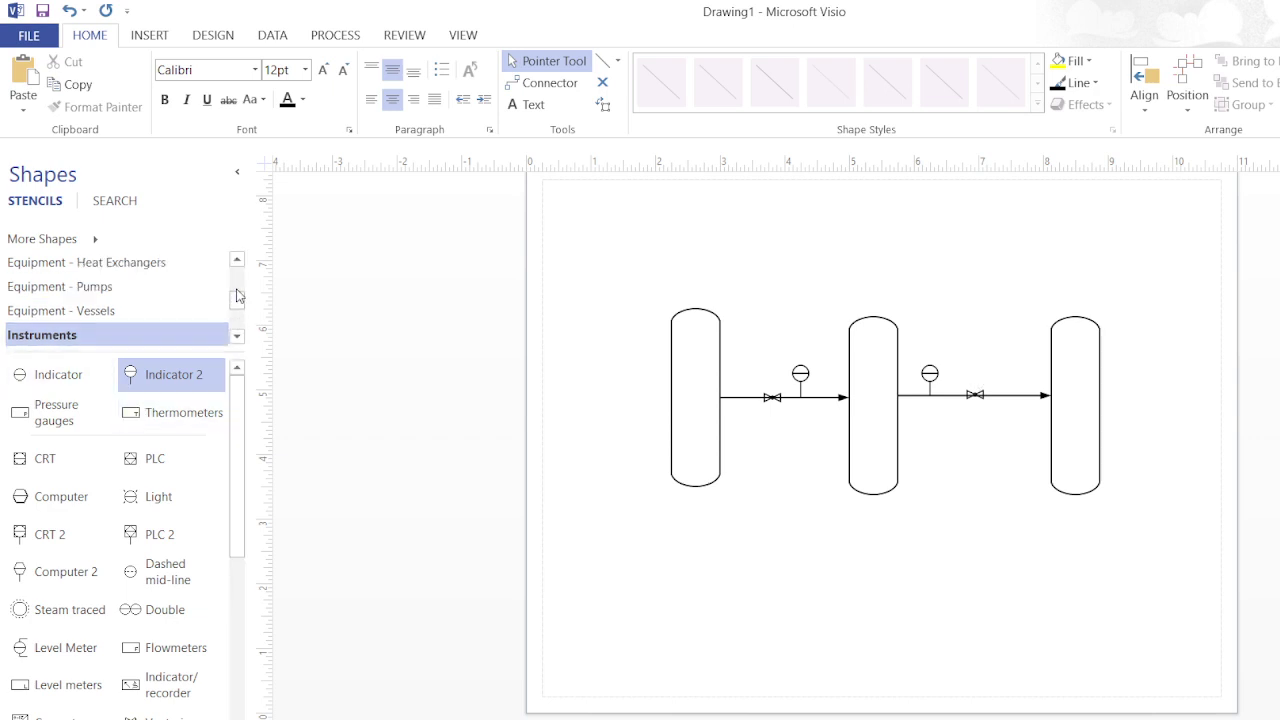
left_click(128, 266)
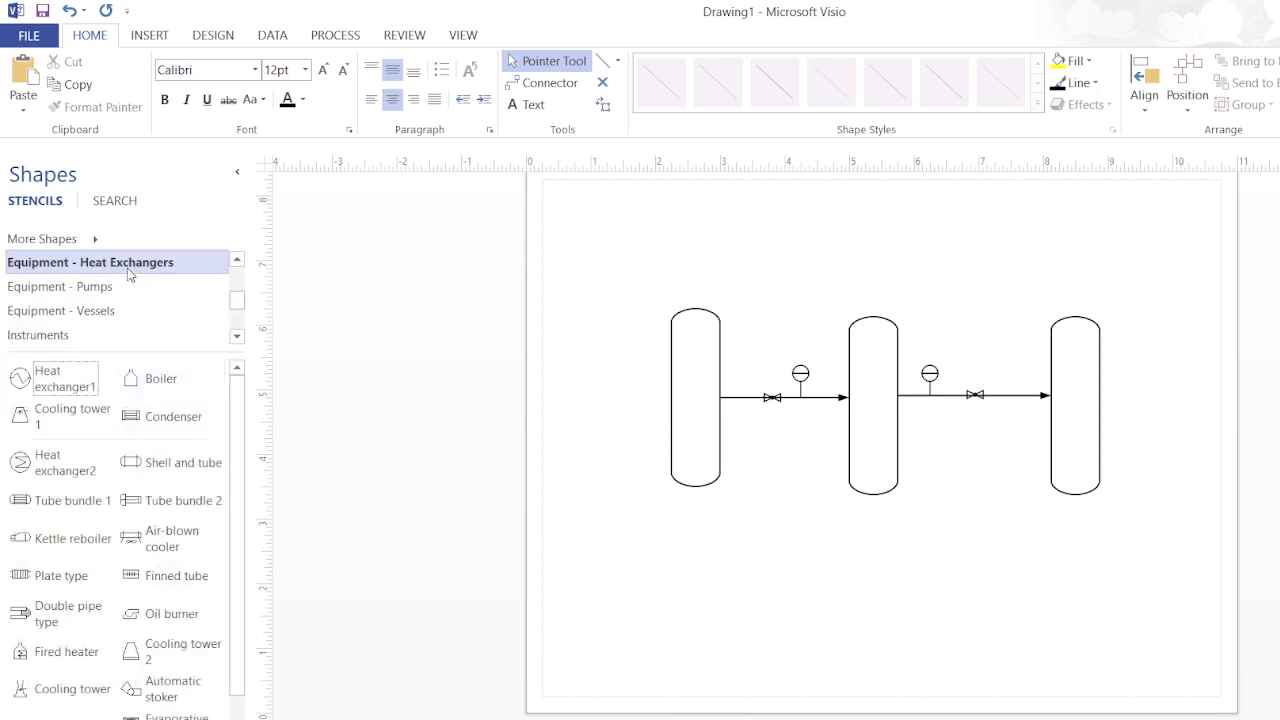
left_click_drag(155, 378, 1017, 312)
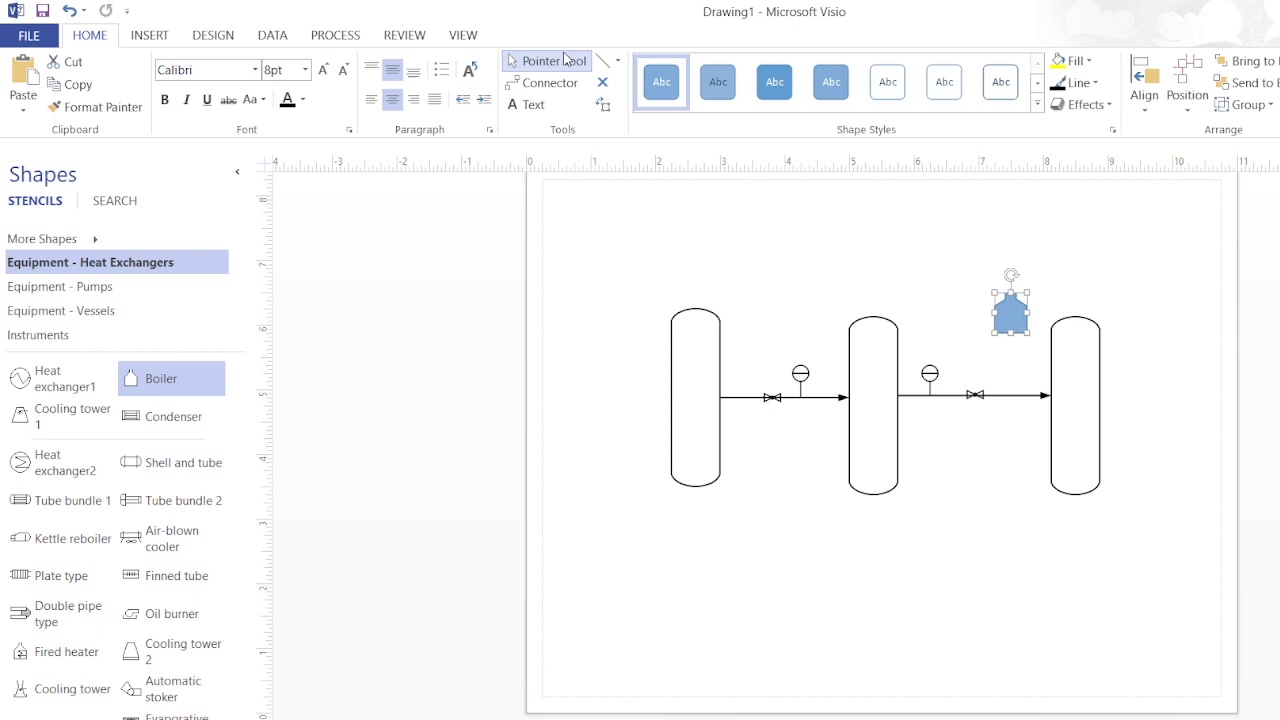
left_click(599, 62)
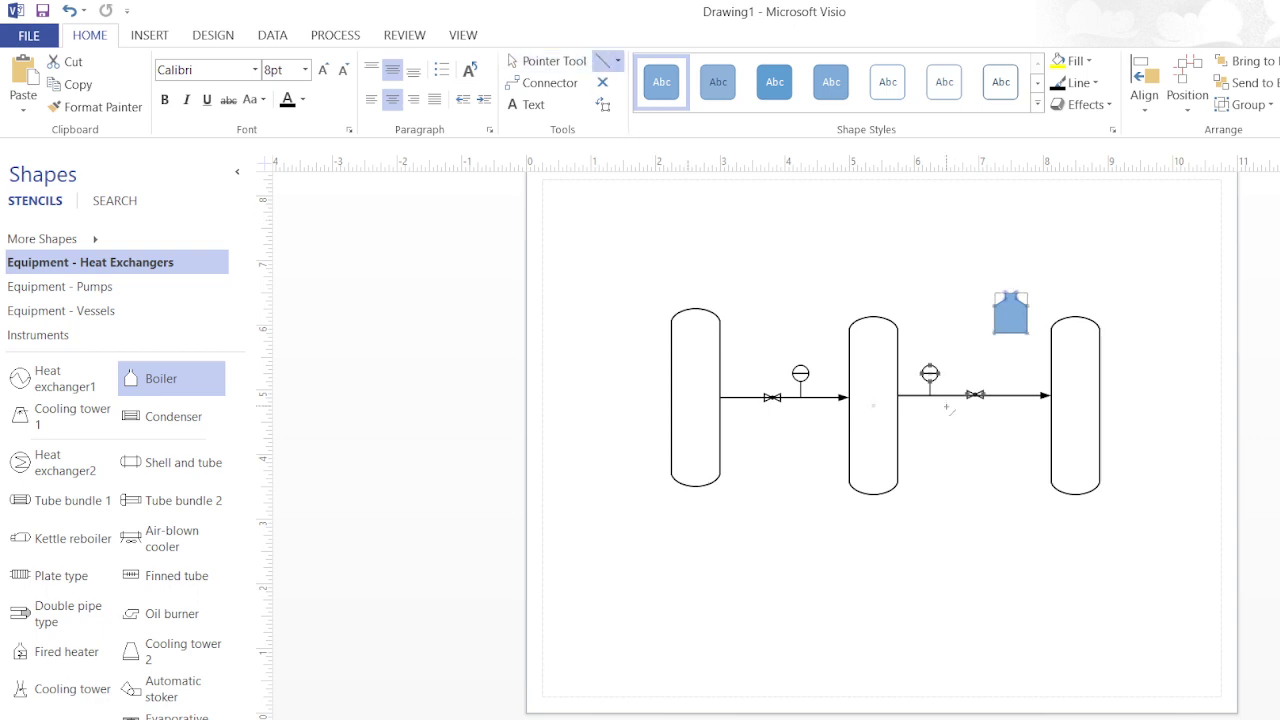
mouse_move(1005, 396)
left_mouse_down()
mouse_move(1004, 333)
mouse_move(1075, 316)
left_mouse_up()
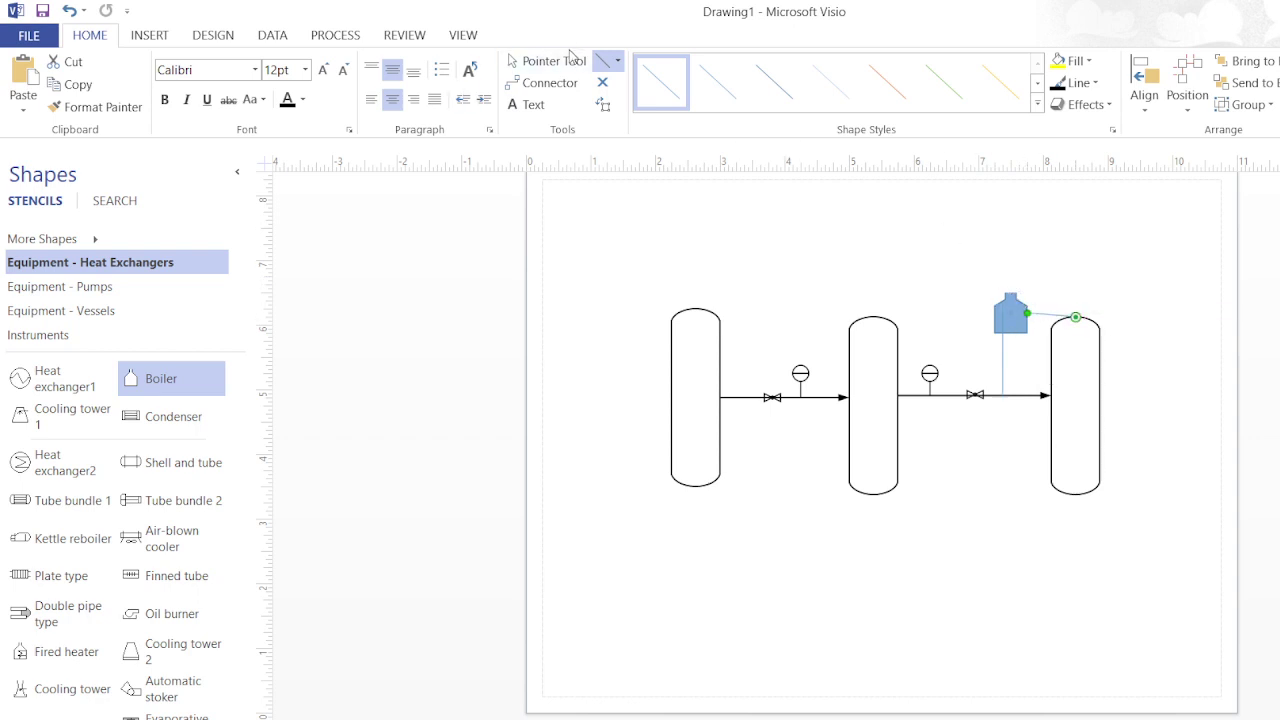
Select the Boiler on its own and delete it
left_click(570, 60)
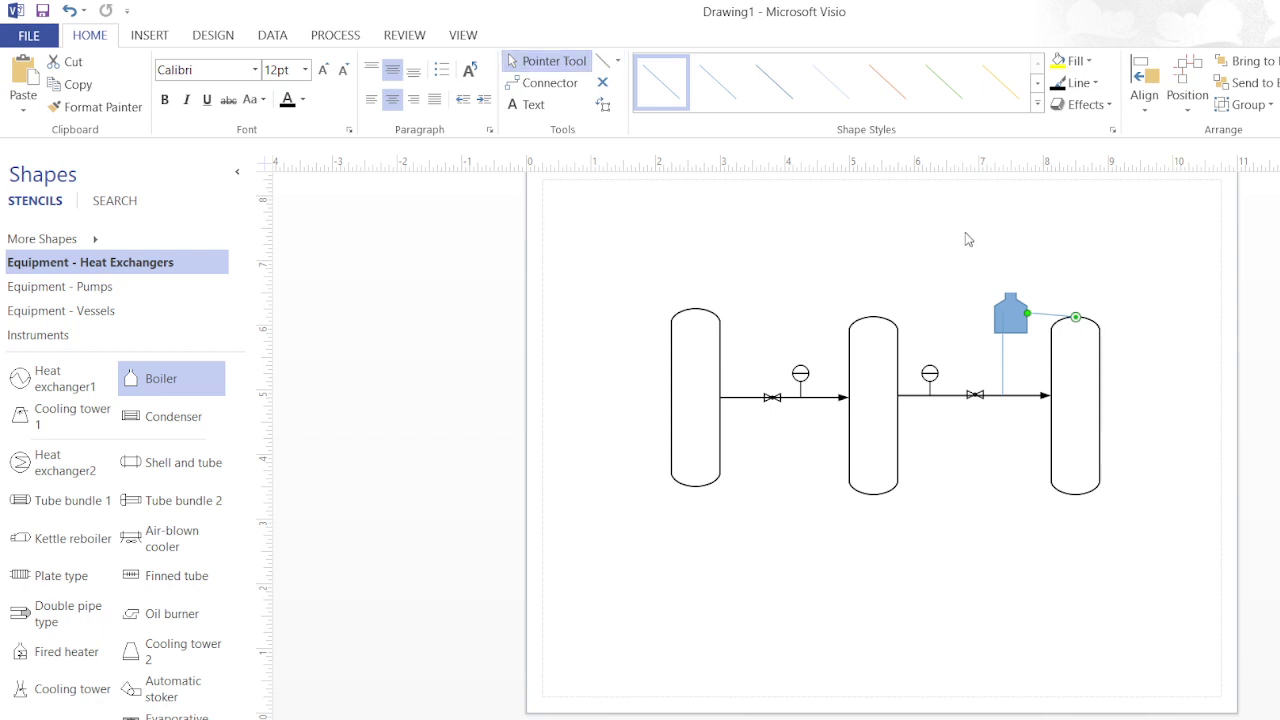
left_click_drag(965, 233, 1100, 422)
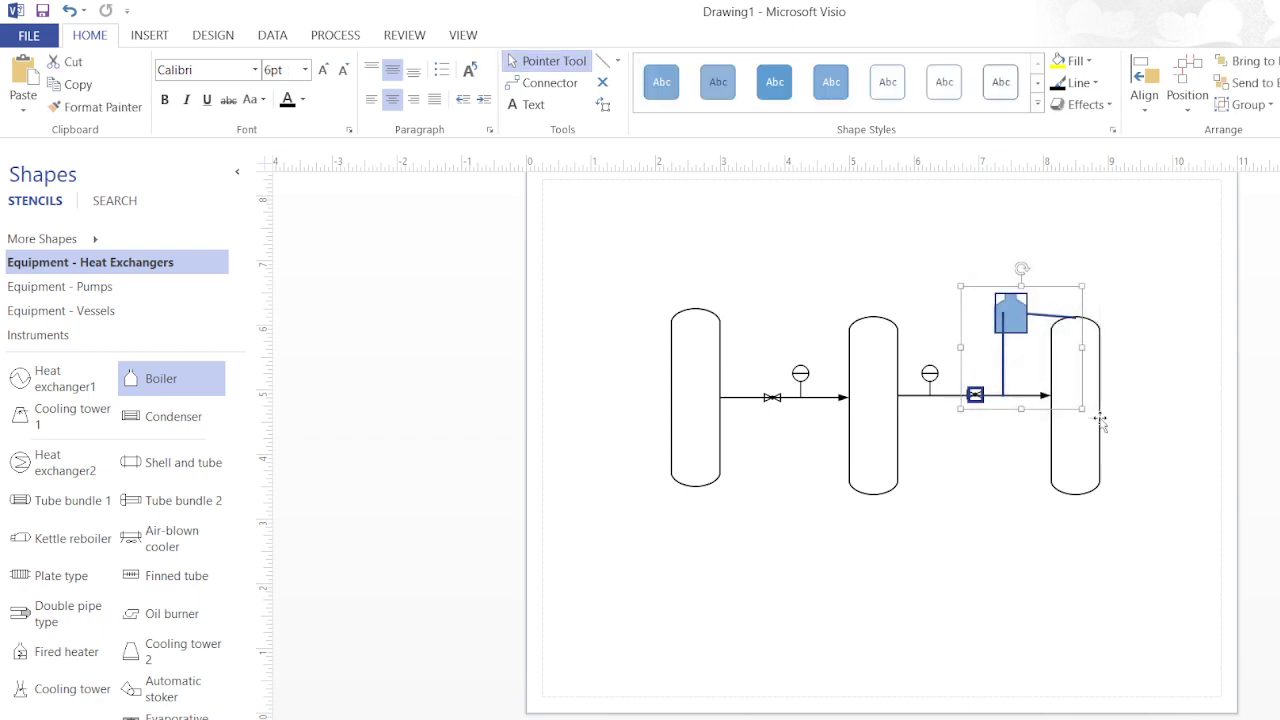
left_click(1137, 353)
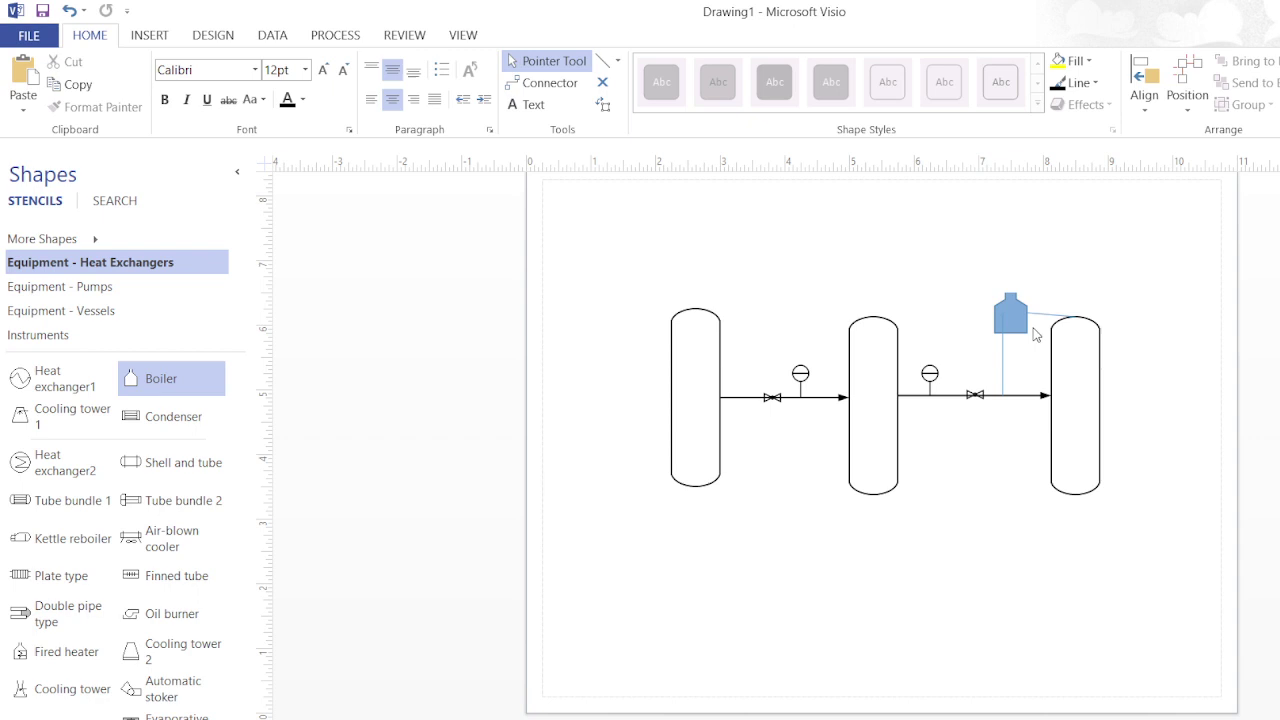
left_click(1018, 319)
key("Delete")
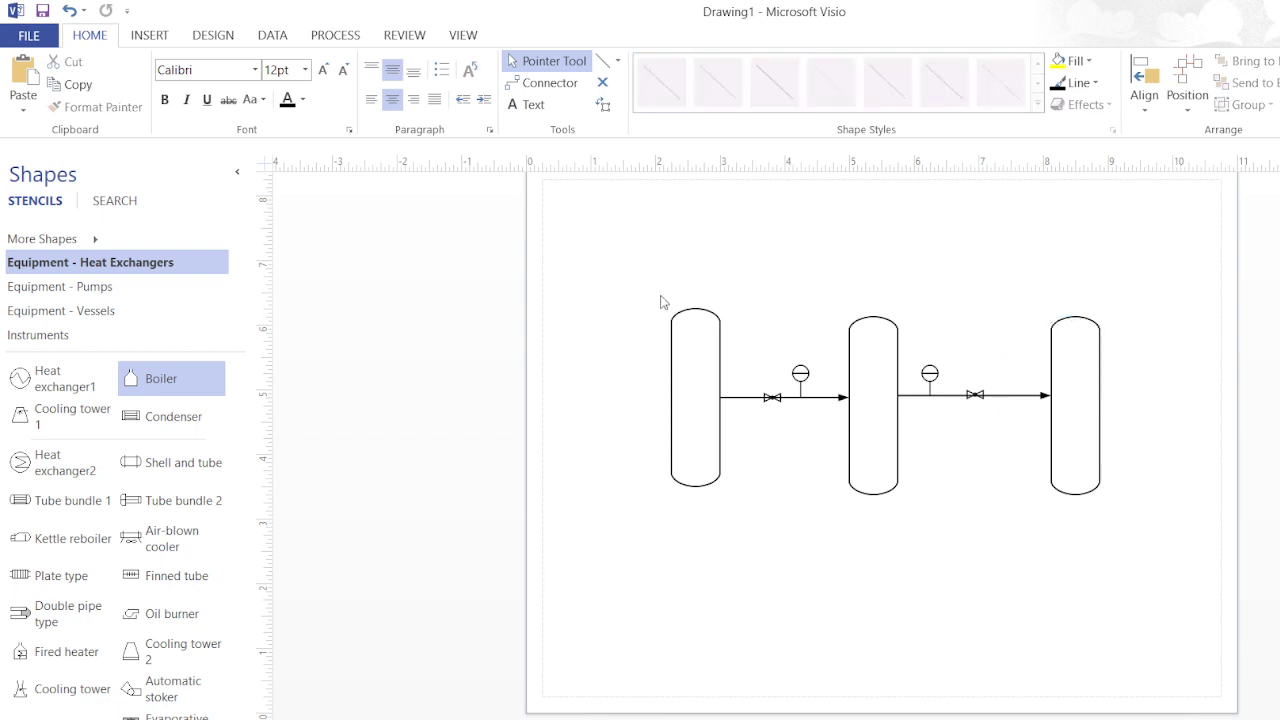
Drag a selection box around all three vessels with their pipelines, valves and indicators
left_click_drag(655, 285, 1138, 548)
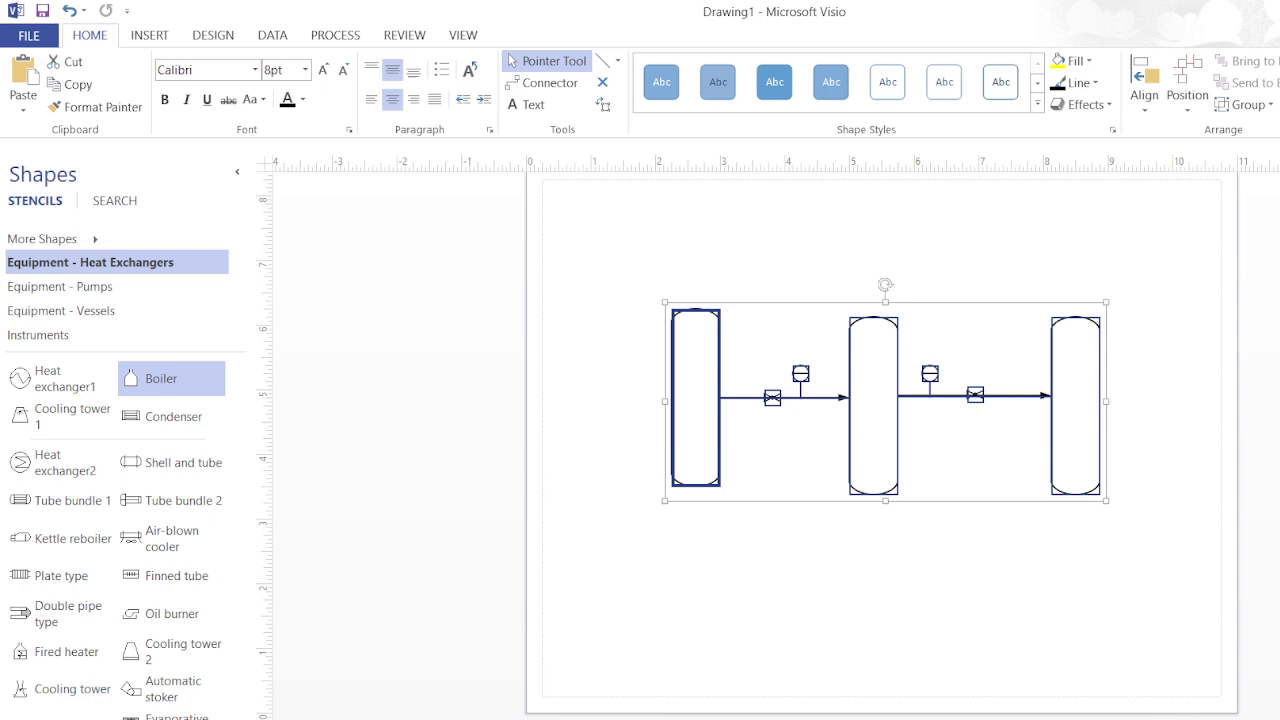
mouse_move(1073, 719)
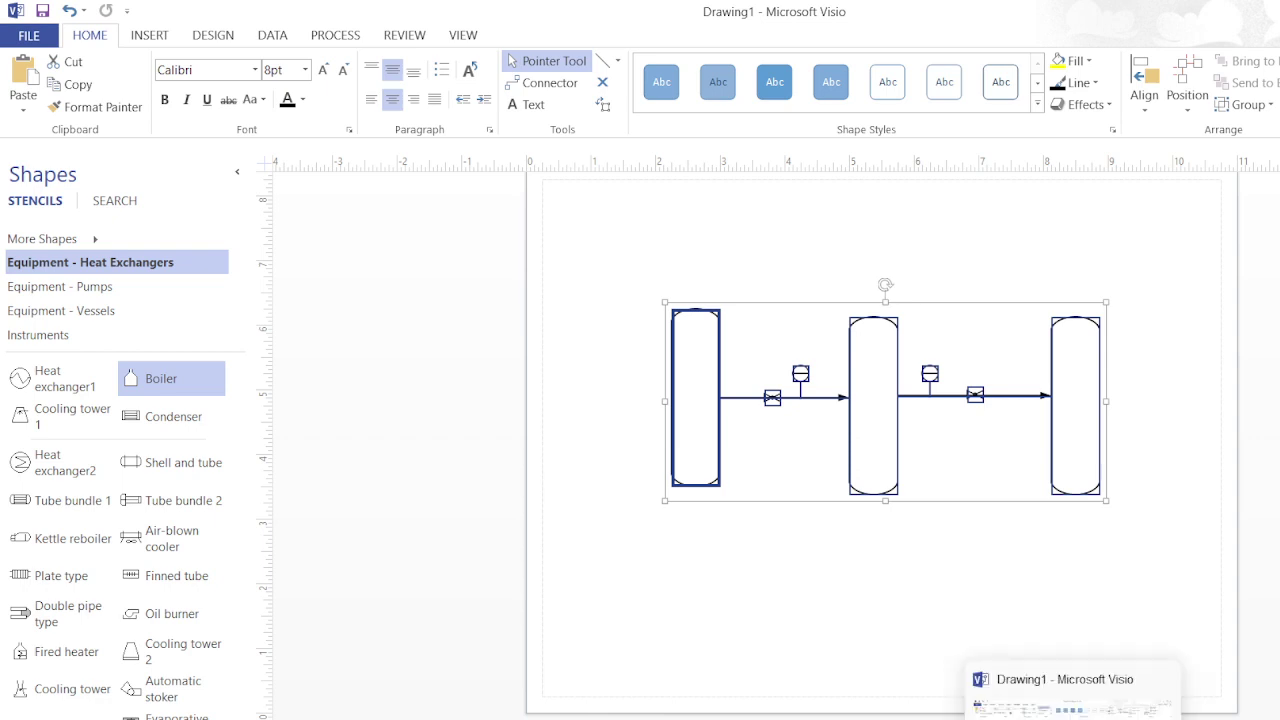